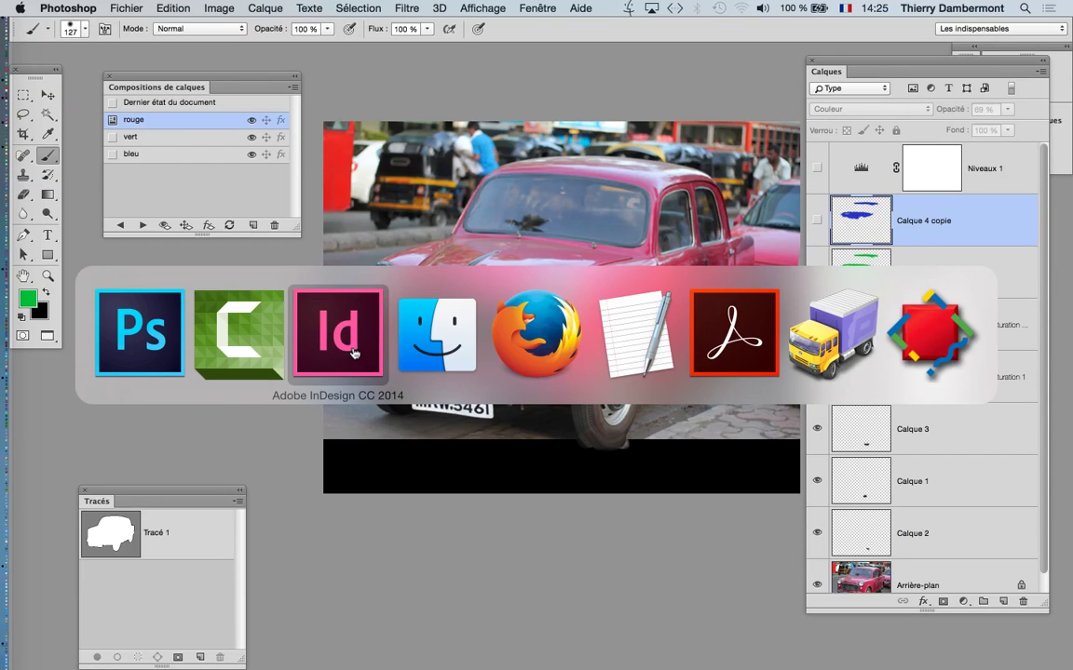
In InDesign, hide other apps, dismiss the welcome window and reset the Les indispensables workspace.
left_click(62, 7)
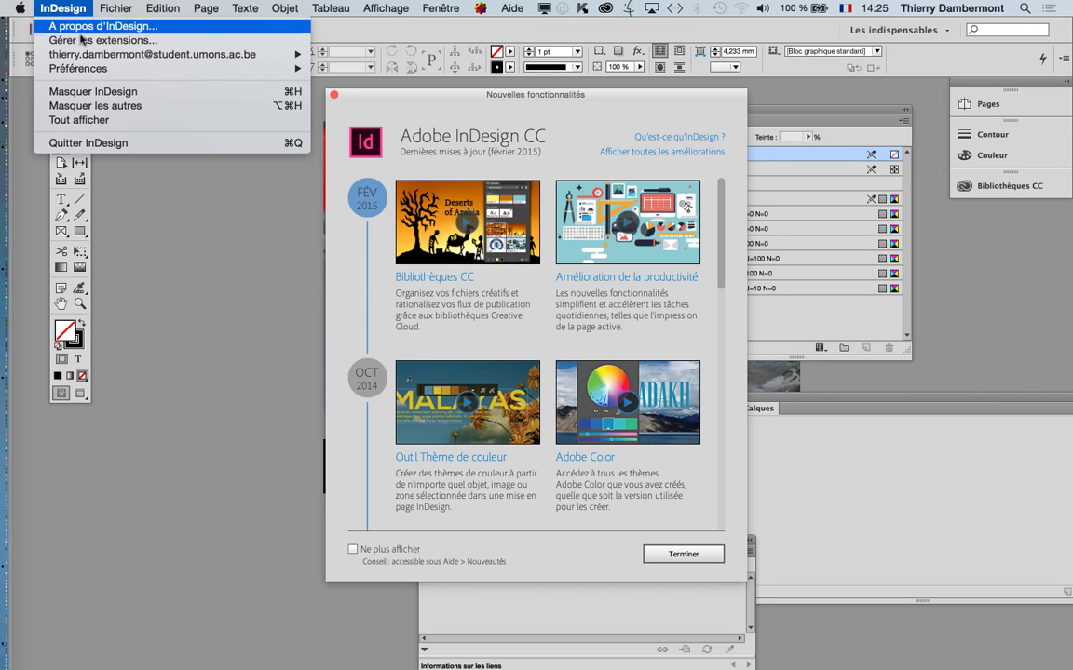
left_click(97, 105)
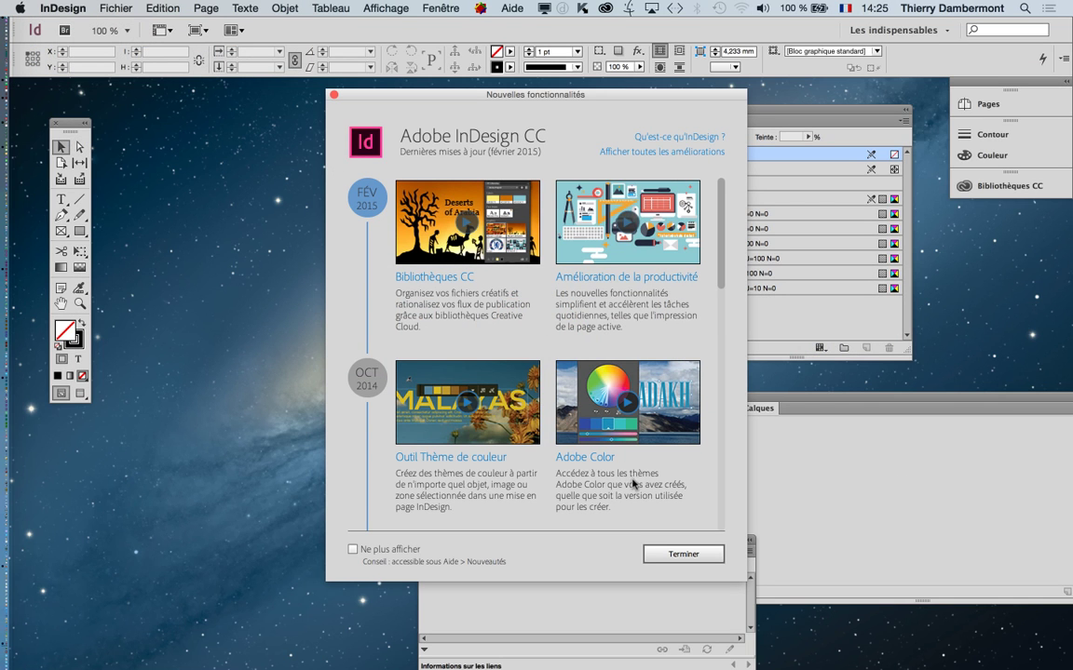
left_click(683, 553)
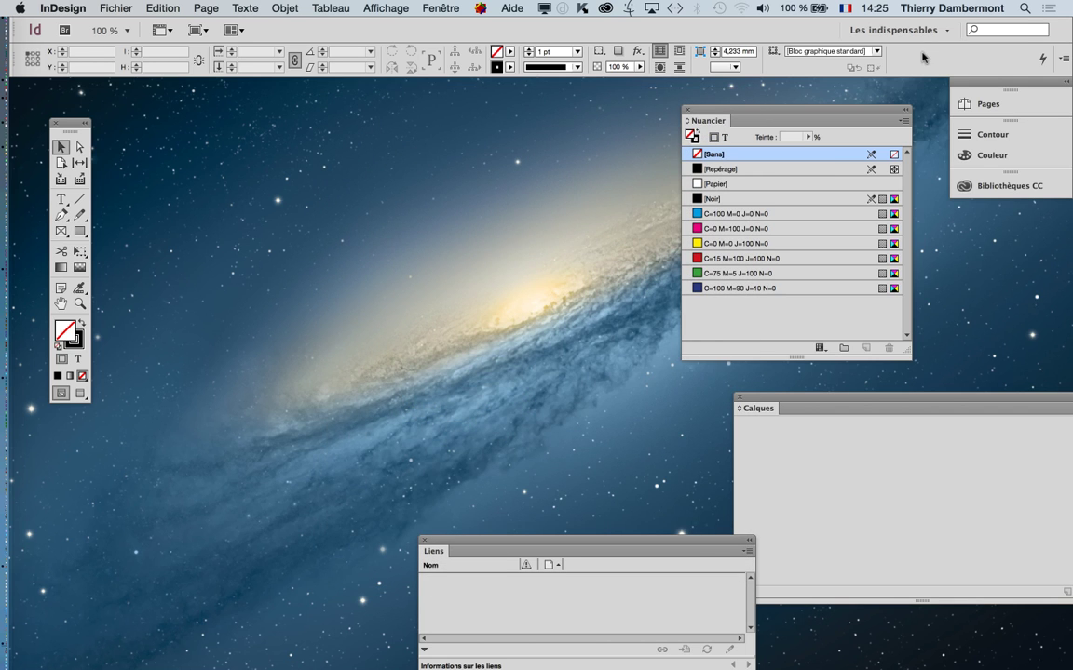
left_click(908, 30)
left_click(923, 138)
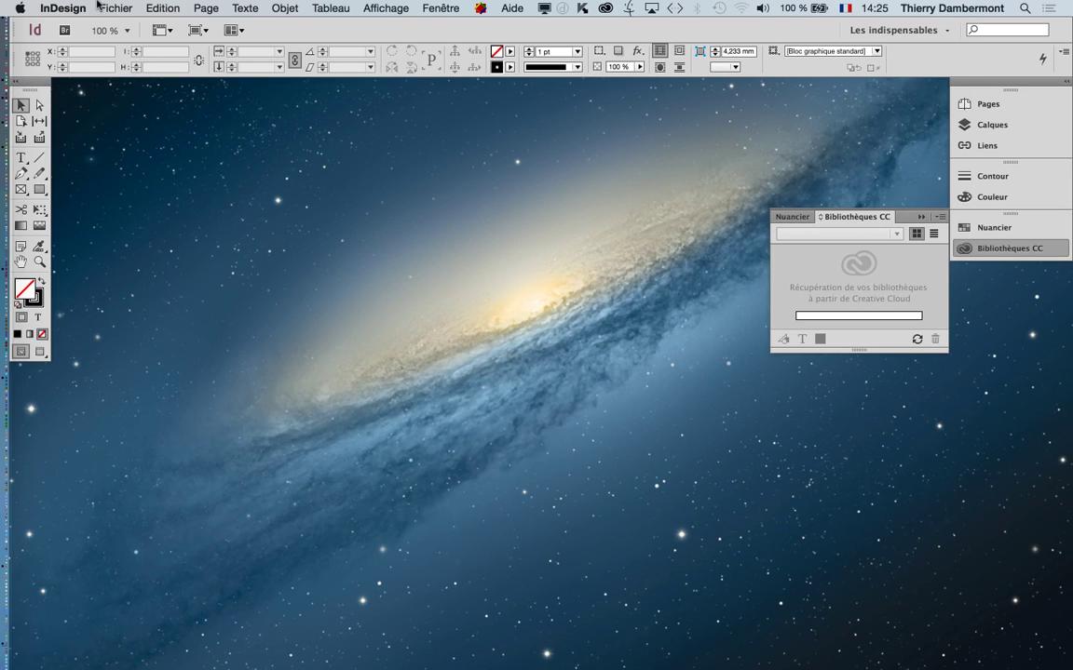
Create a new document with the default A4 portrait settings and 12,7 mm margins.
left_click(116, 7)
mouse_move(111, 26)
left_click(372, 26)
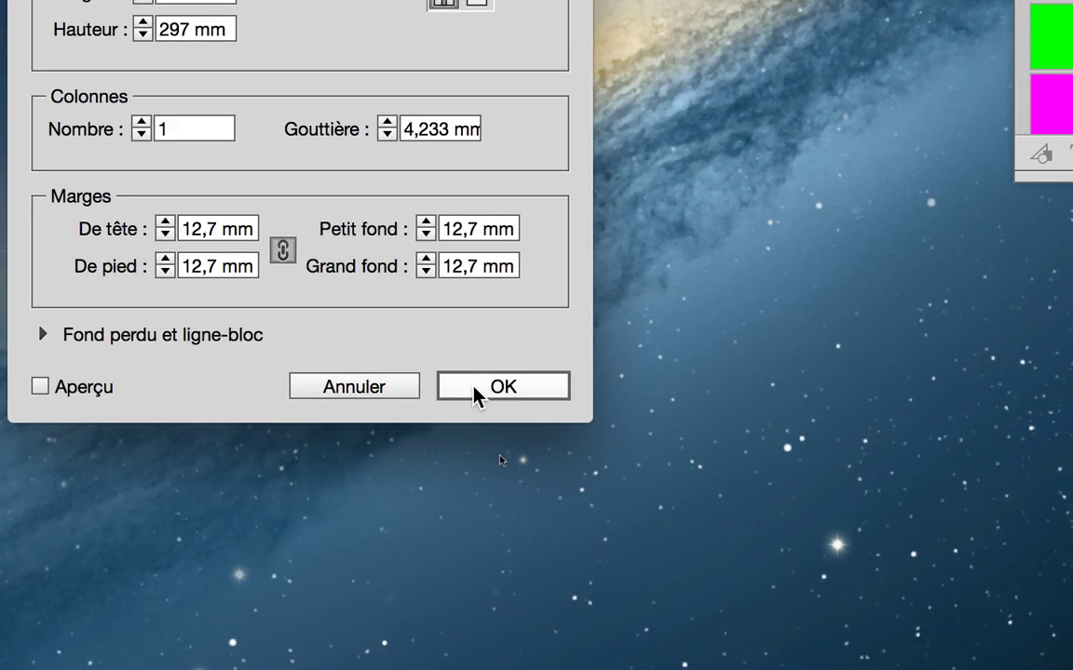
left_click(474, 391)
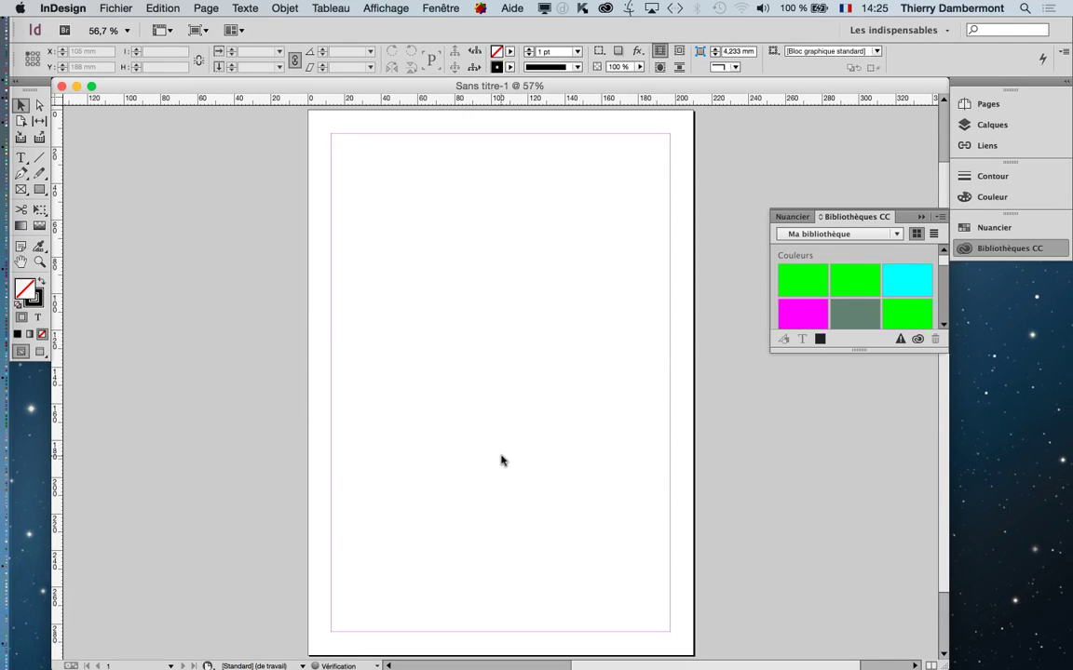
Place 3366-old-car-vintage-04.psd from the composition de calques folder in a frame at the page's top left.
left_click(114, 8)
left_click(201, 215)
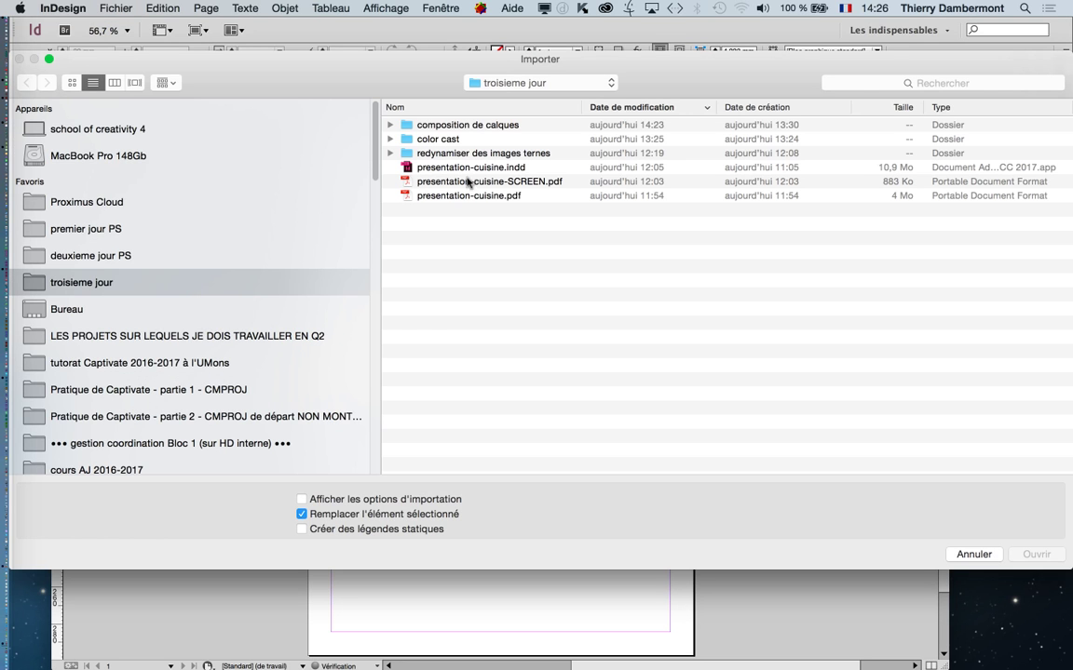
double_click(473, 126)
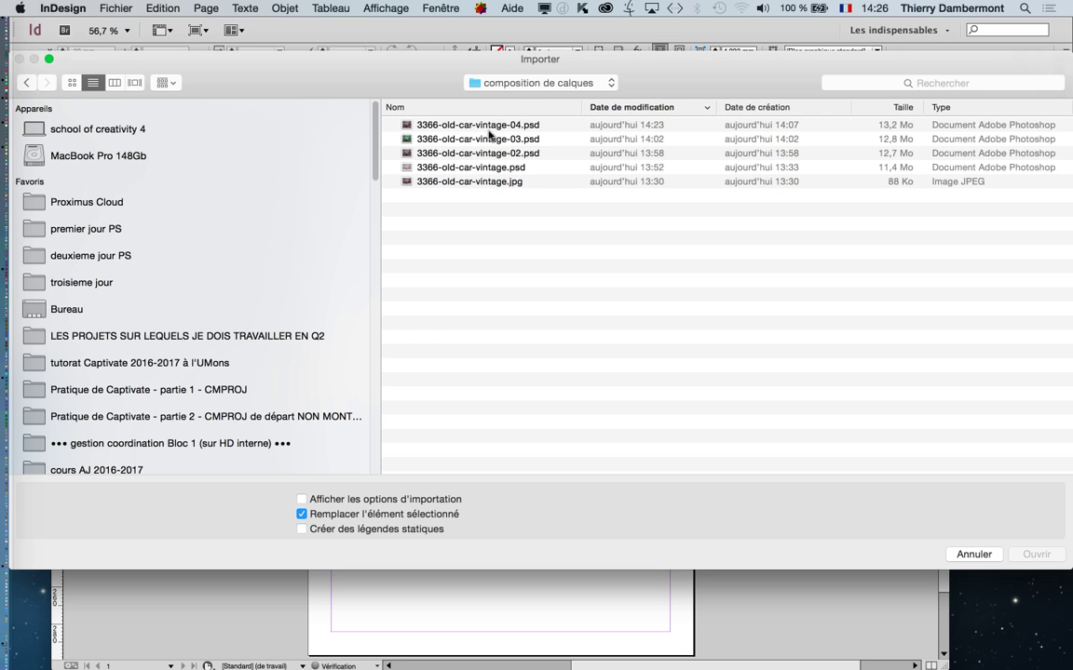
left_click(521, 127)
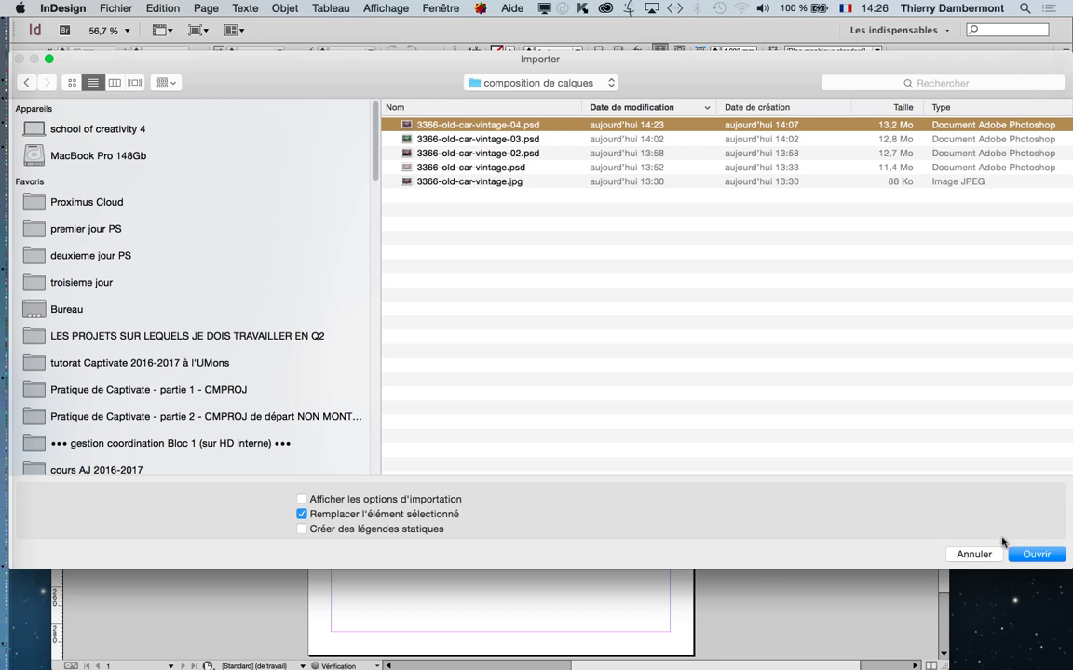
left_click(1035, 553)
mouse_move(337, 143)
left_mouse_down()
mouse_move(644, 344)
mouse_move(541, 208)
mouse_move(550, 215)
left_mouse_up()
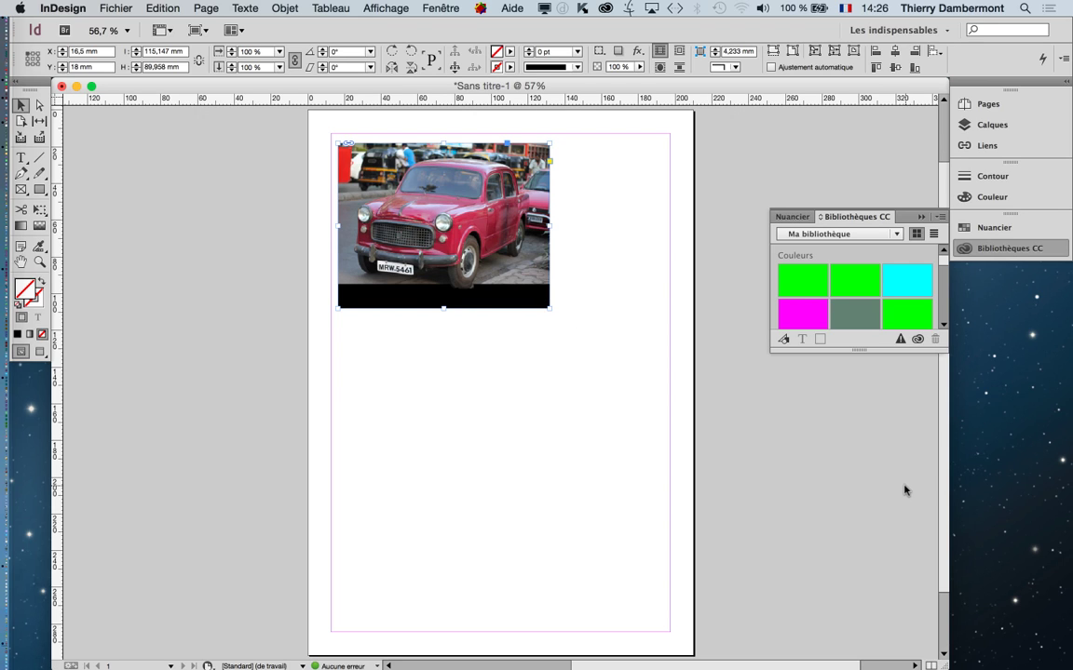
Zoom to about 125% on the car and switch to High Quality Display.
key("ctrl+1")
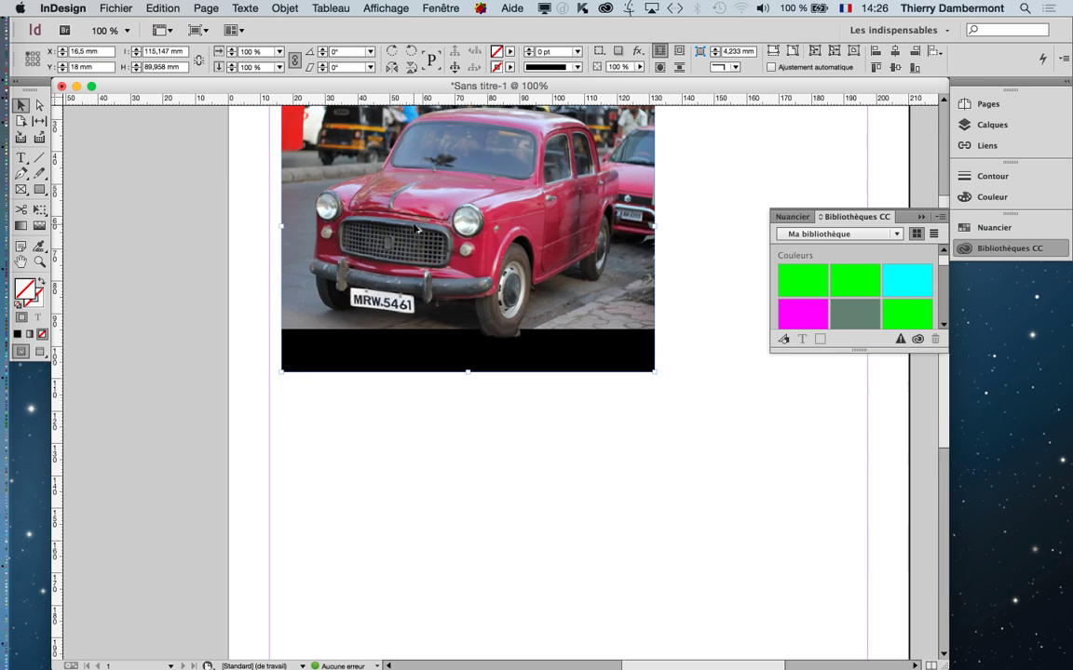
scroll(407, 284, "right", 3)
key("ctrl+plus")
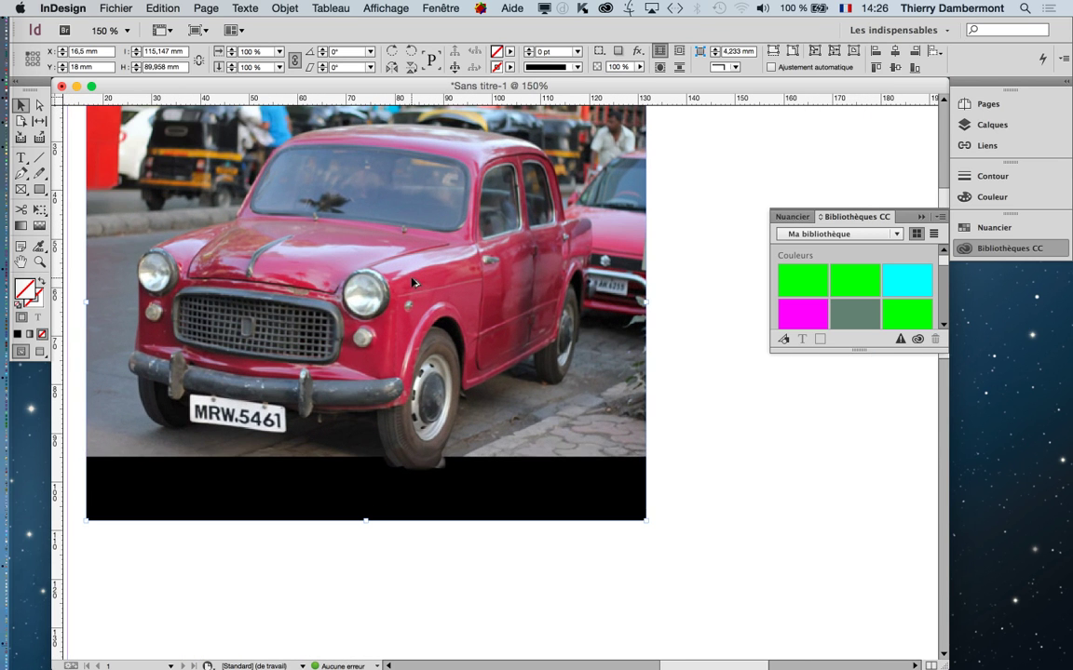
key("ctrl+minus")
left_click(385, 7)
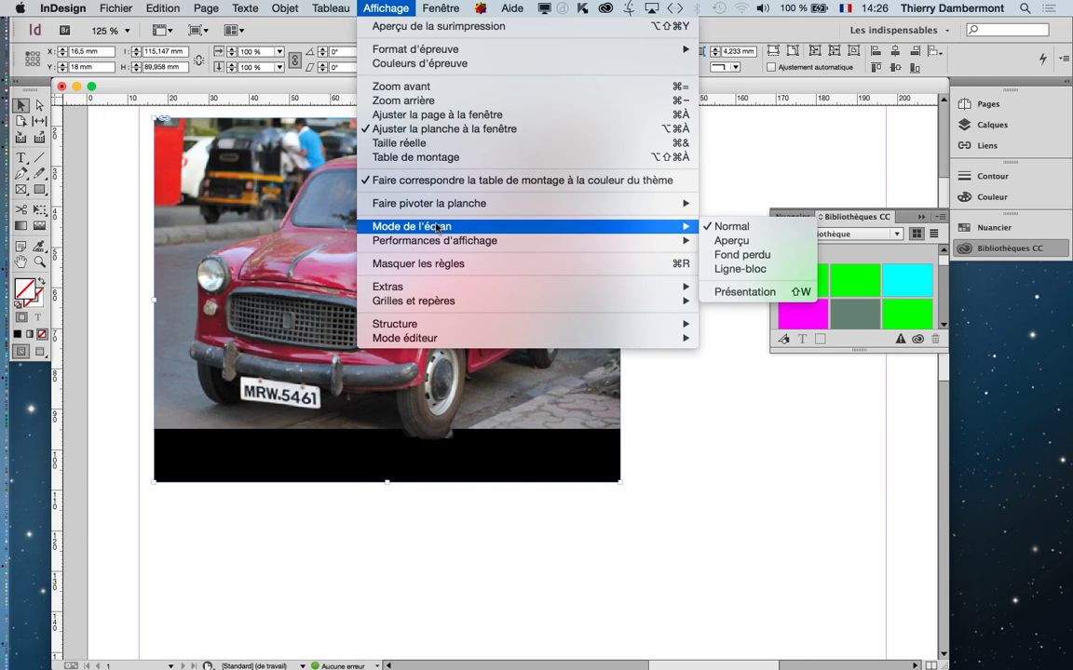
mouse_move(434, 240)
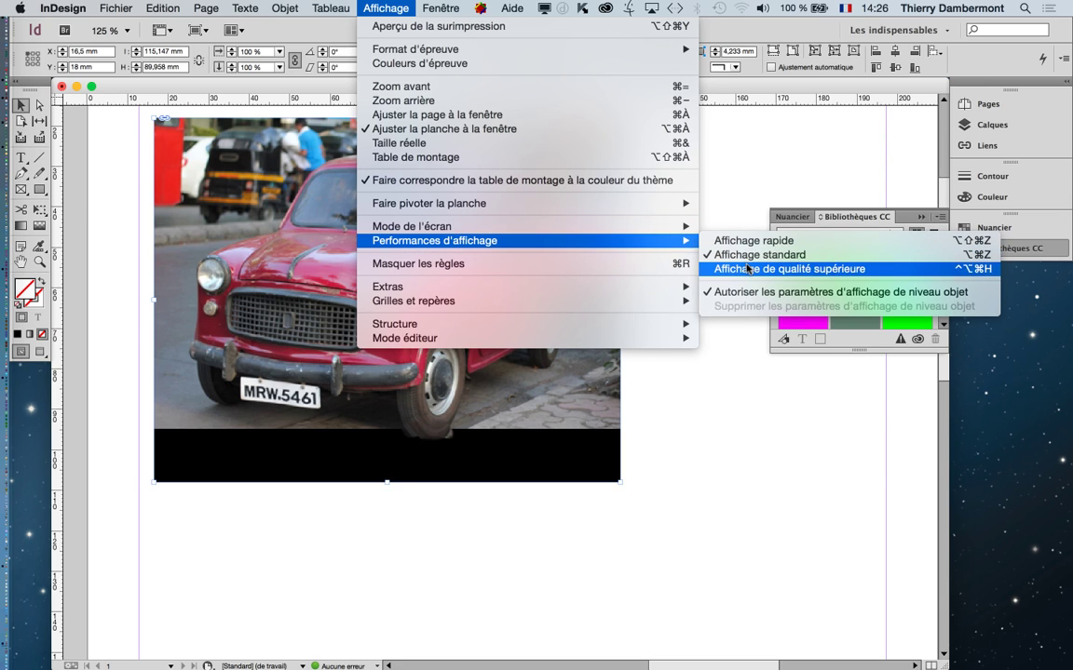
left_click(746, 269)
Show the Links panel as a floating panel, enlarged to reveal full link info.
left_click(440, 7)
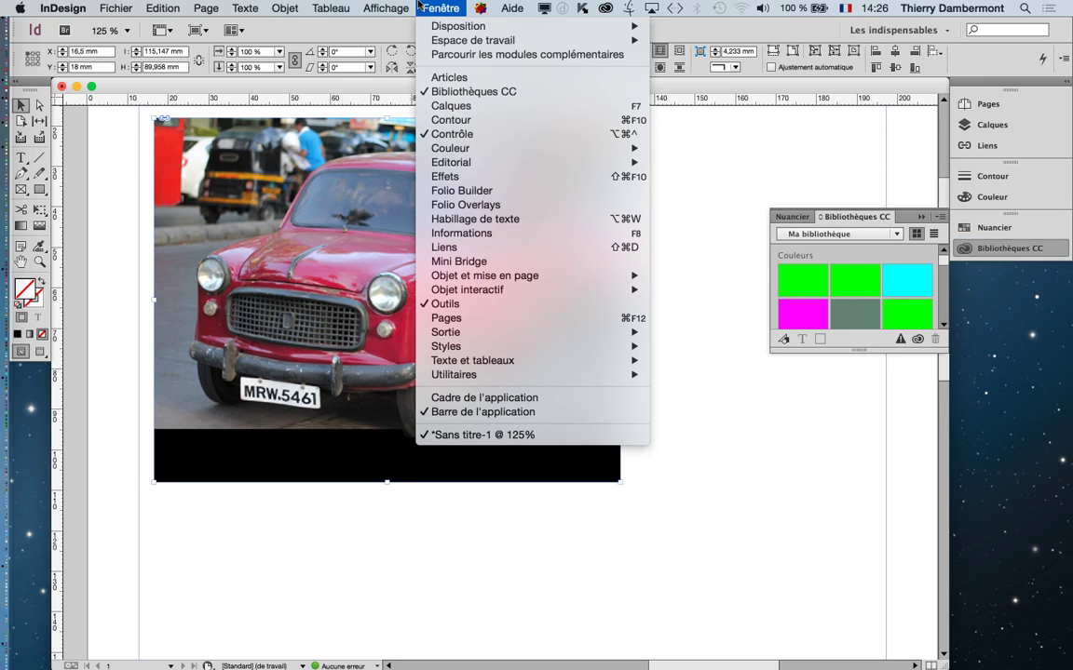
left_click(473, 249)
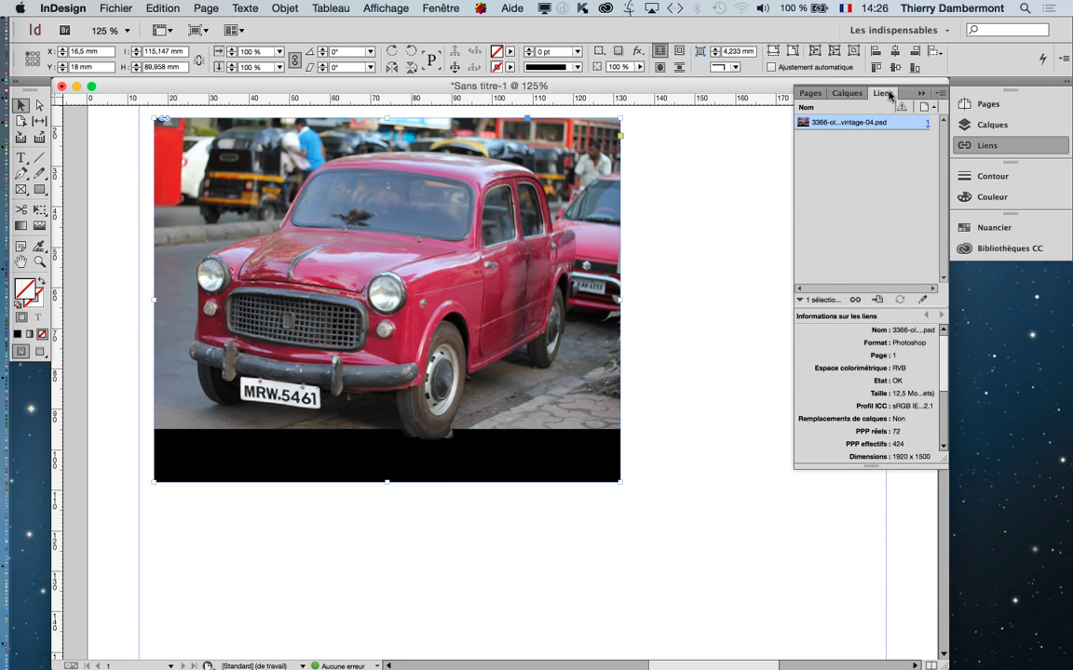
left_click_drag(882, 93, 630, 108)
left_click(824, 82)
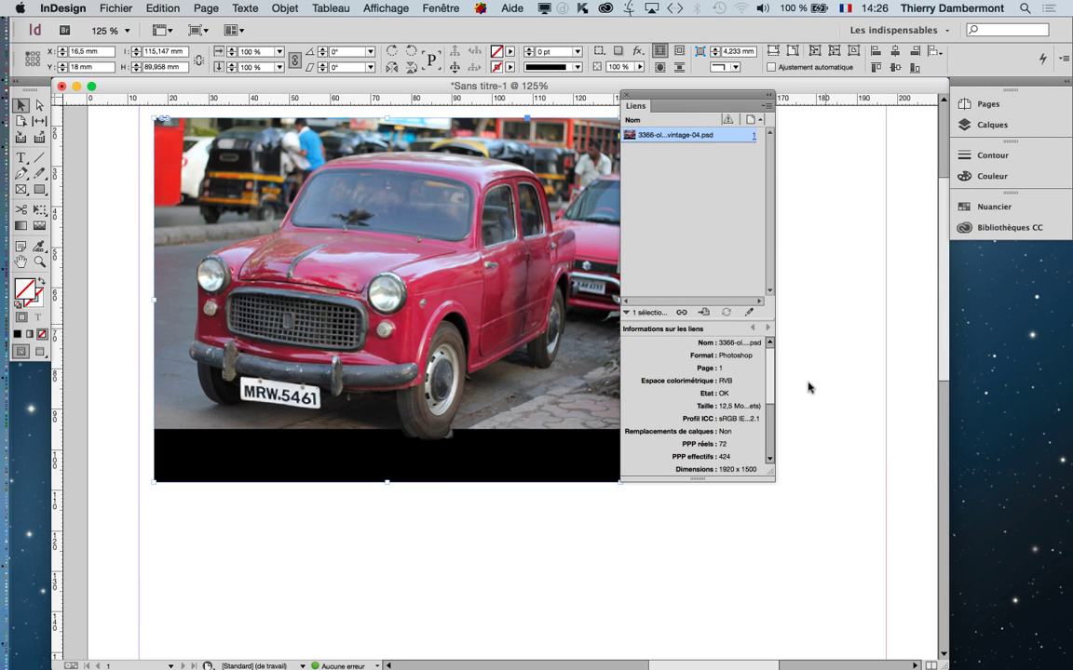
left_click_drag(776, 484, 908, 611)
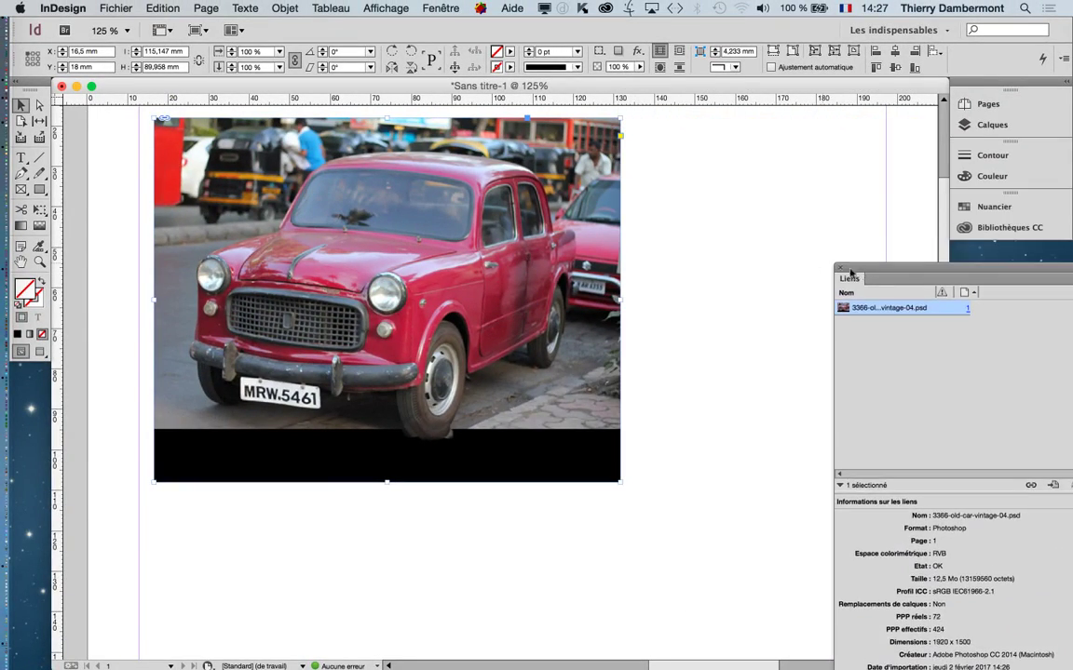
Return the zoom to 100% and reselect the car image frame.
key("super+minus")
key("super+minus")
key("super+minus")
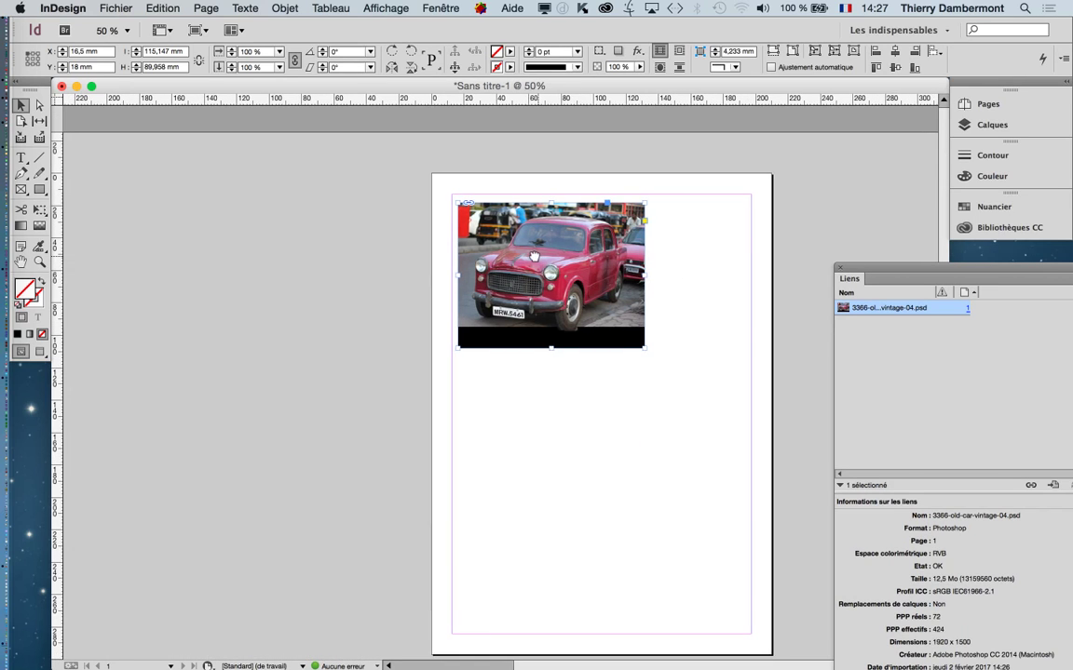
scroll(577, 242, "right", 5)
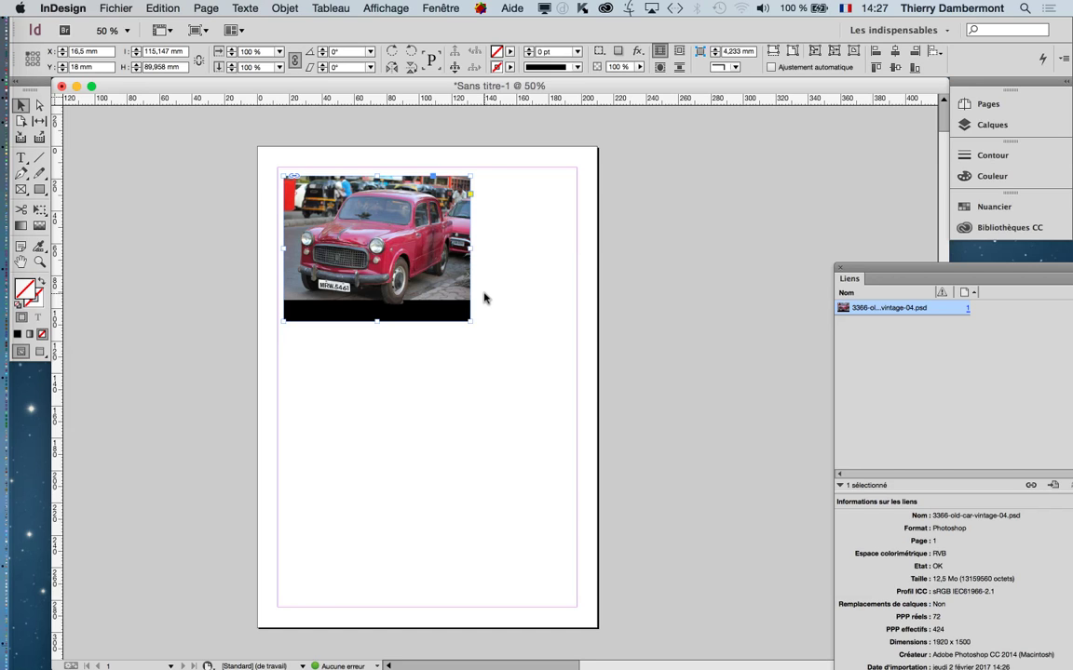
key("super+1")
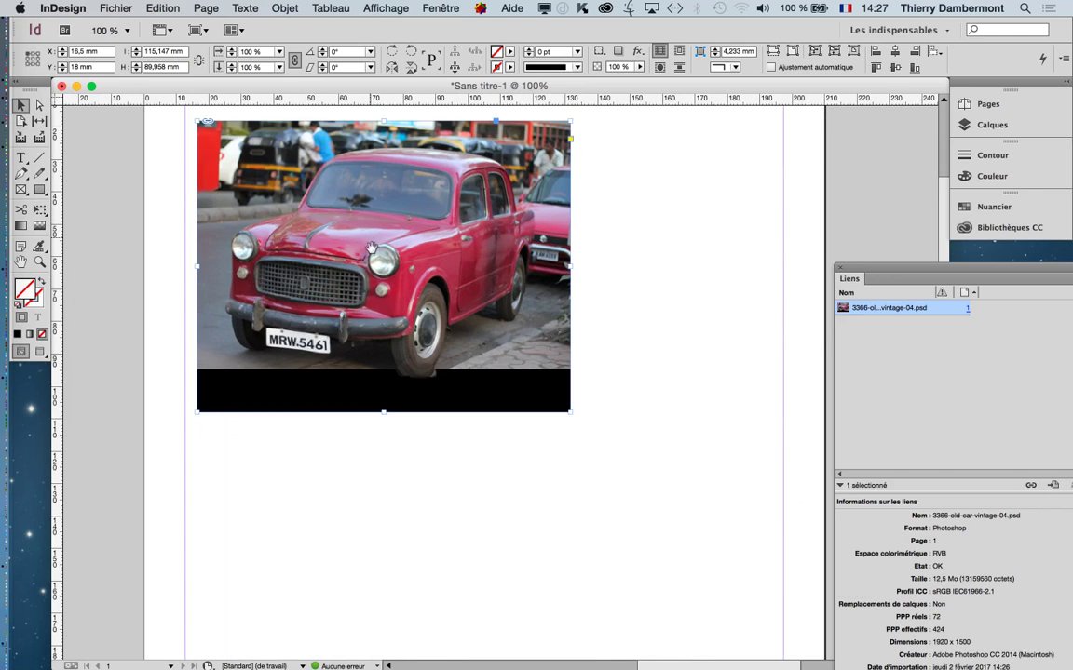
left_click(610, 289)
left_click(518, 306)
Set the image's clipping path type to Photoshop Path (Tracé 1) with preview on.
left_click(289, 7)
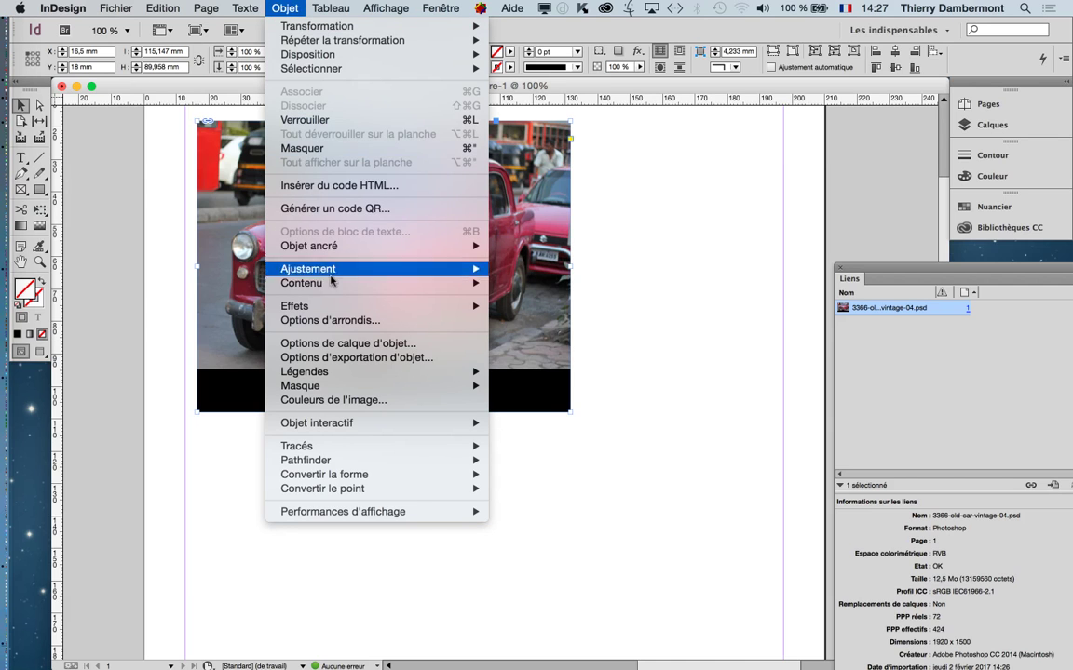
mouse_move(301, 386)
left_click(512, 386)
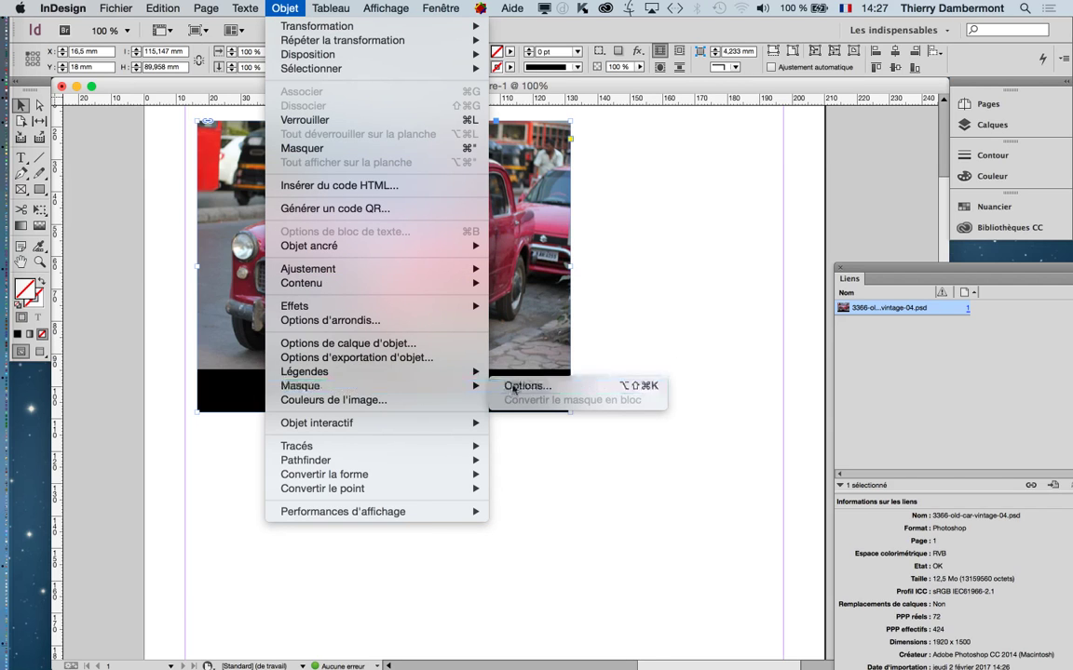
left_click_drag(481, 218, 756, 111)
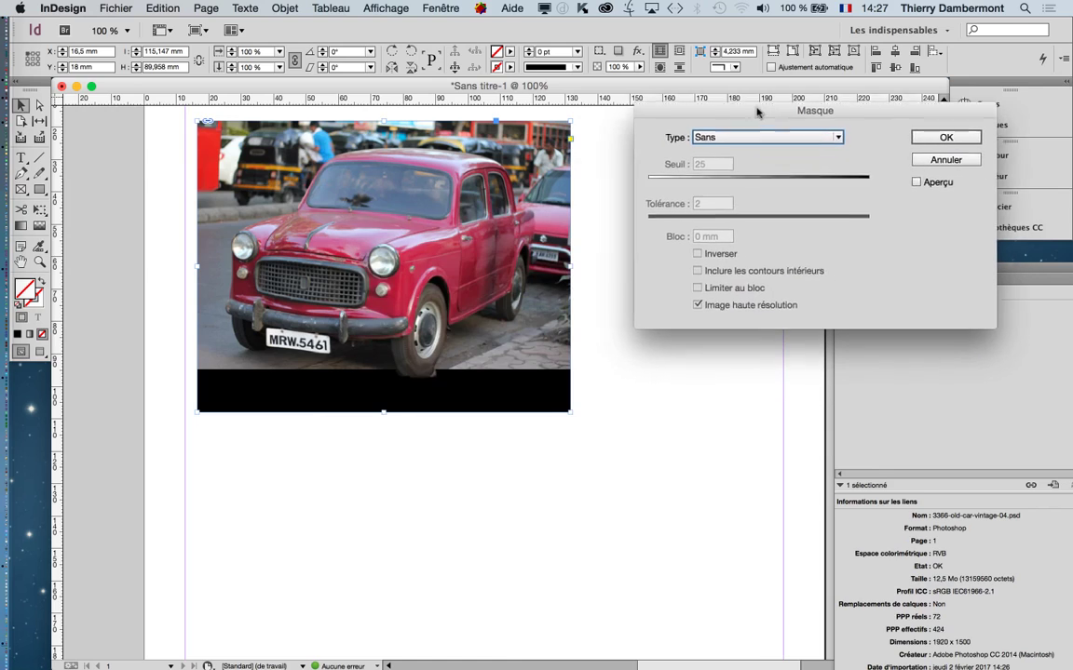
left_click(925, 181)
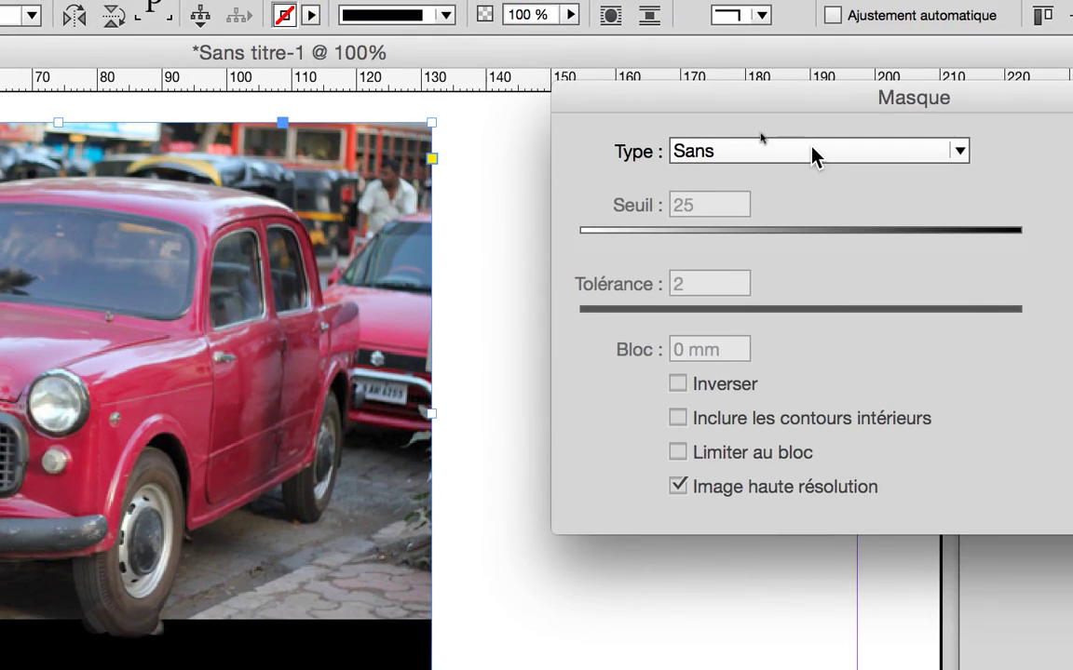
left_click(761, 140)
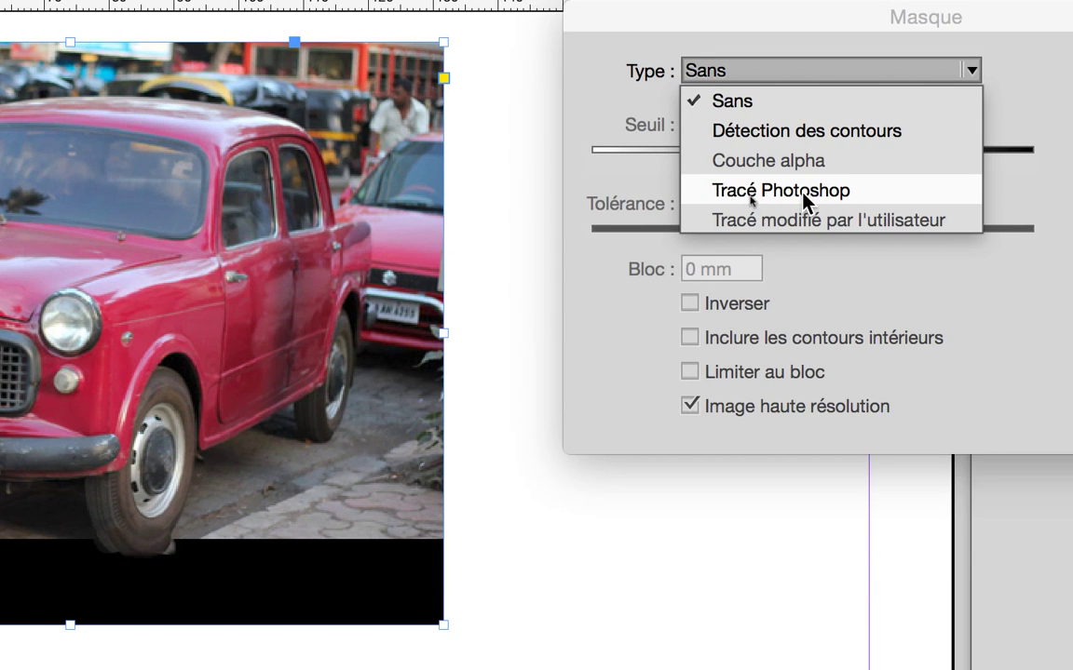
left_click(802, 191)
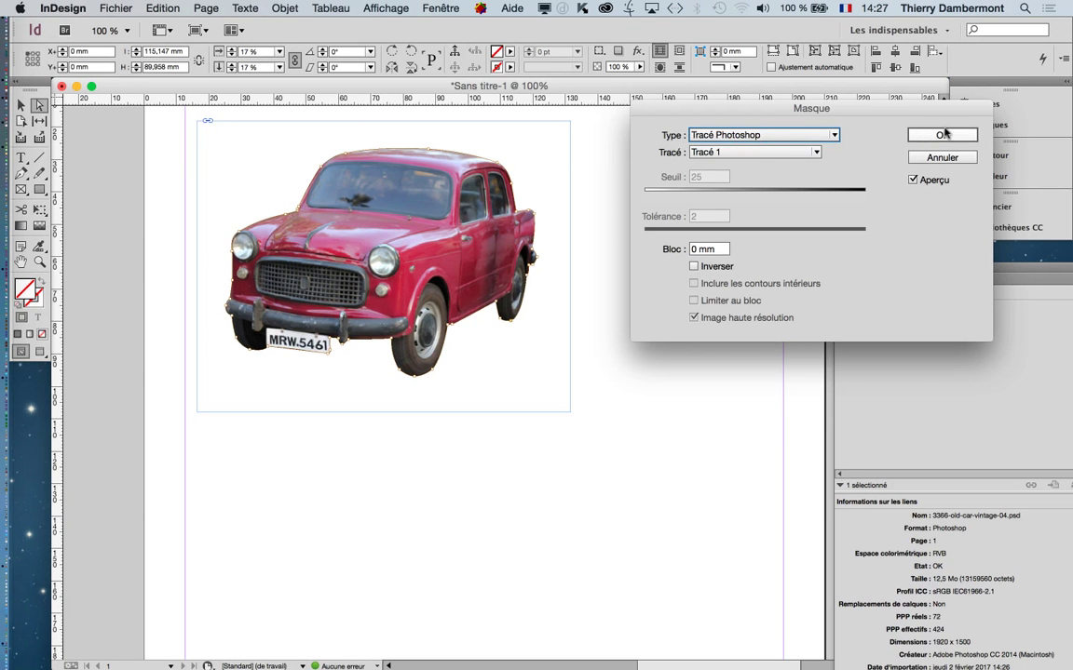
left_click(943, 136)
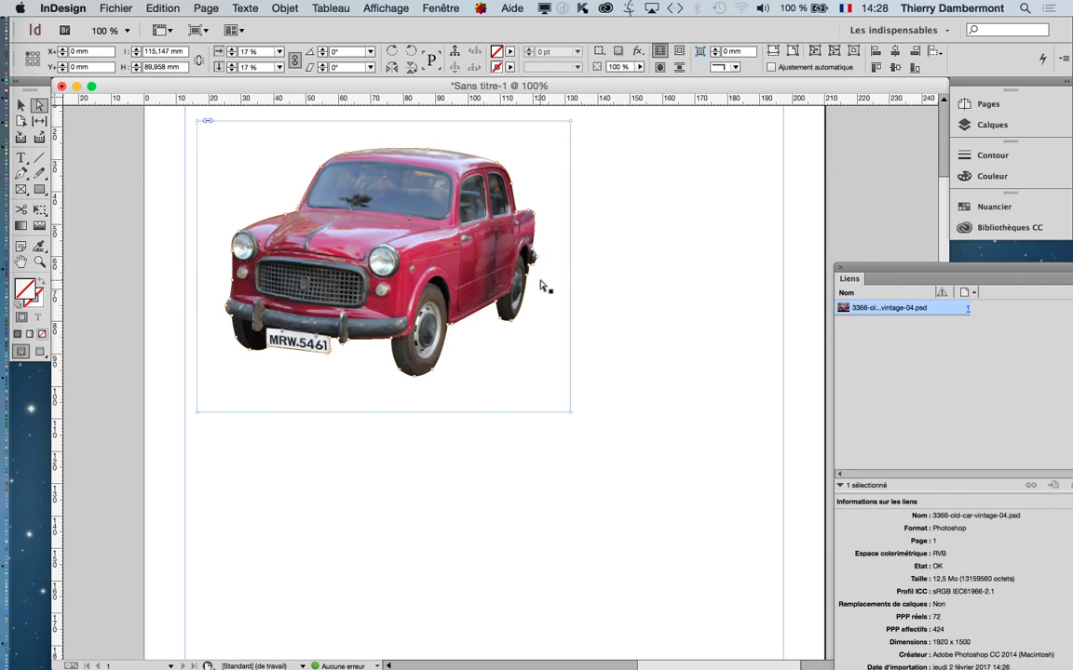
In Photoshop, move the Tracés panel aside and make it wider and shorter.
key("super+Tab")
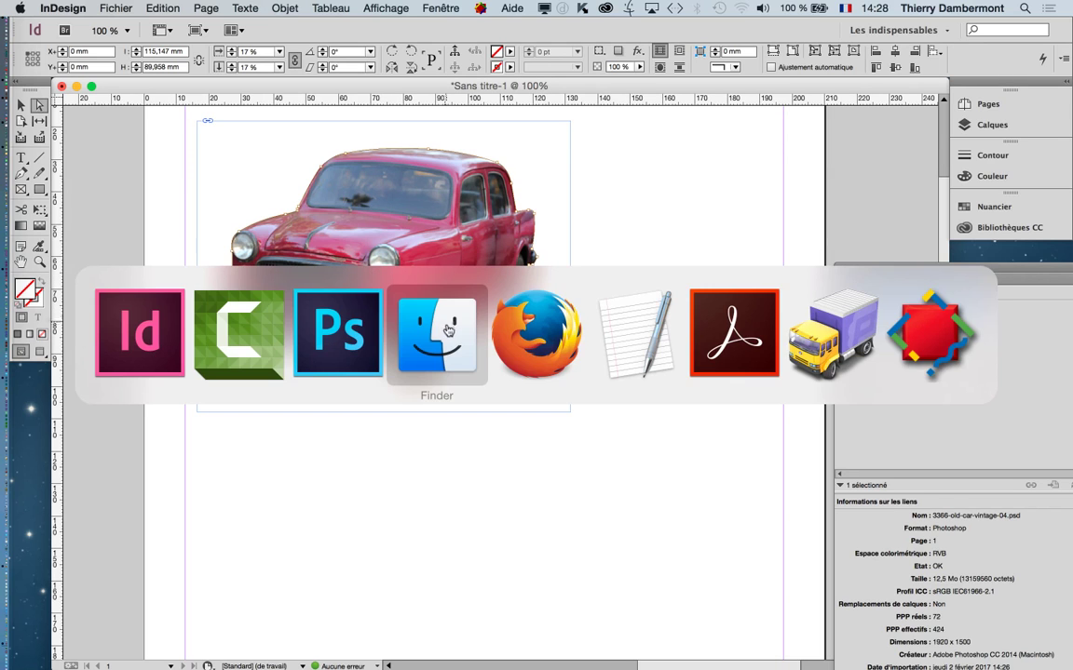
key("super+Tab")
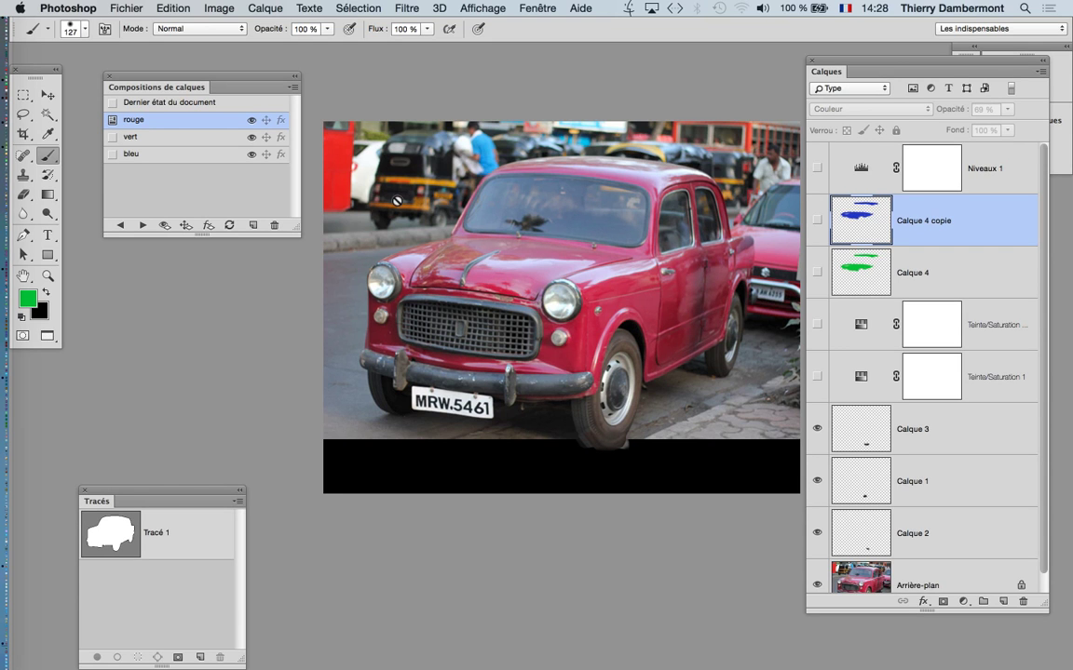
left_click_drag(177, 493, 676, 162)
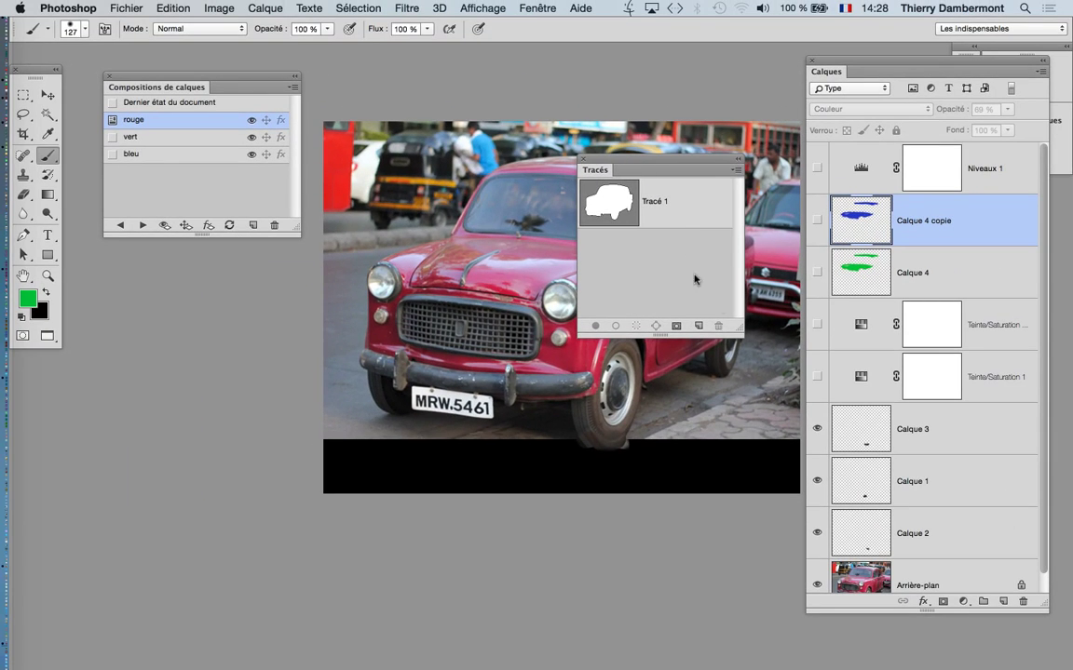
left_click_drag(737, 331, 878, 300)
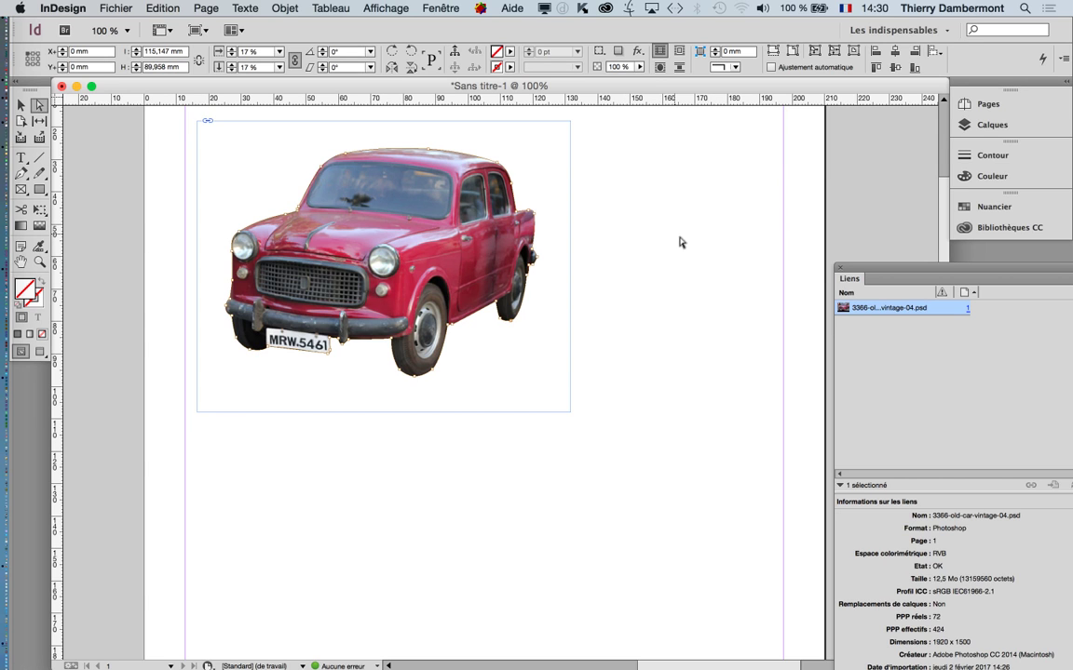
Select the cut-out car frame and delete it from the page.
scroll(693, 252, "down", 1)
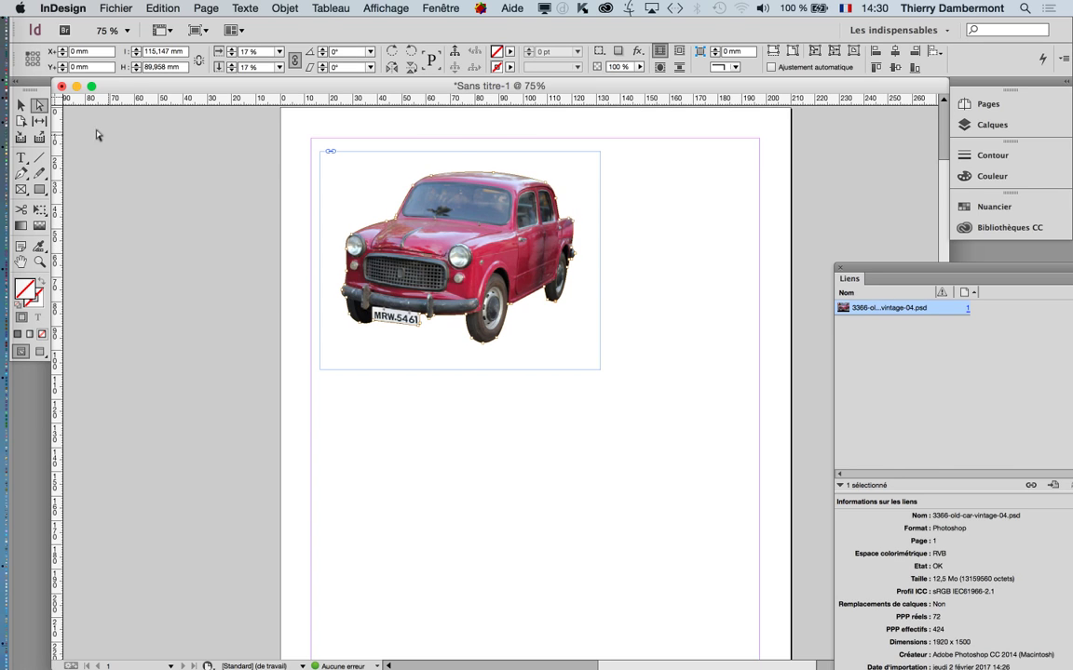
left_click(22, 106)
left_click(189, 221)
left_click(424, 280)
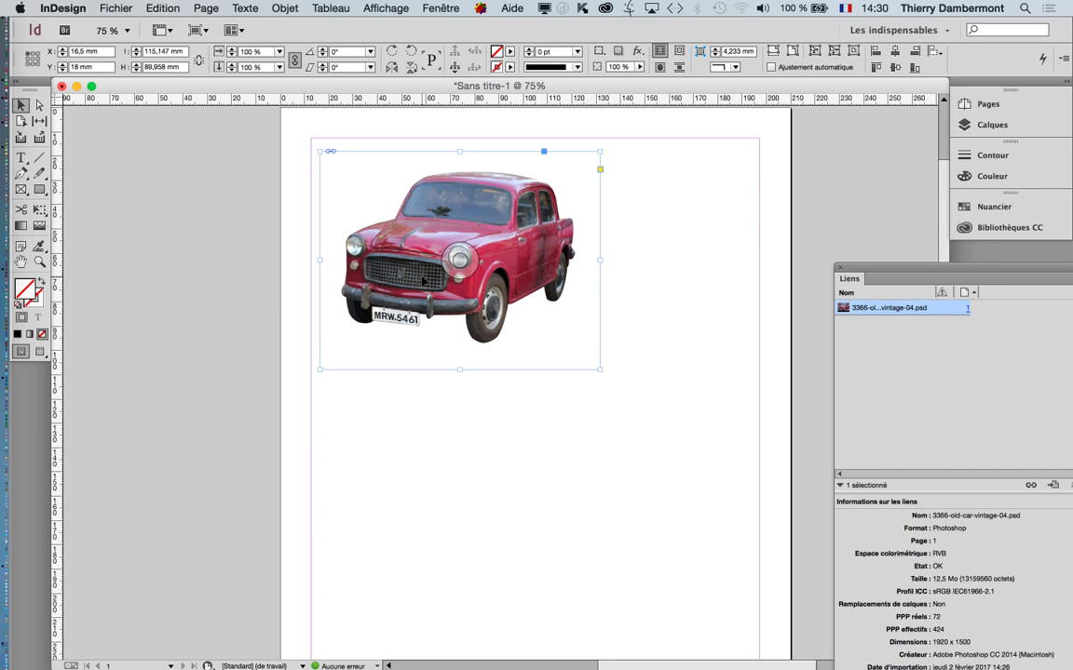
key("Delete")
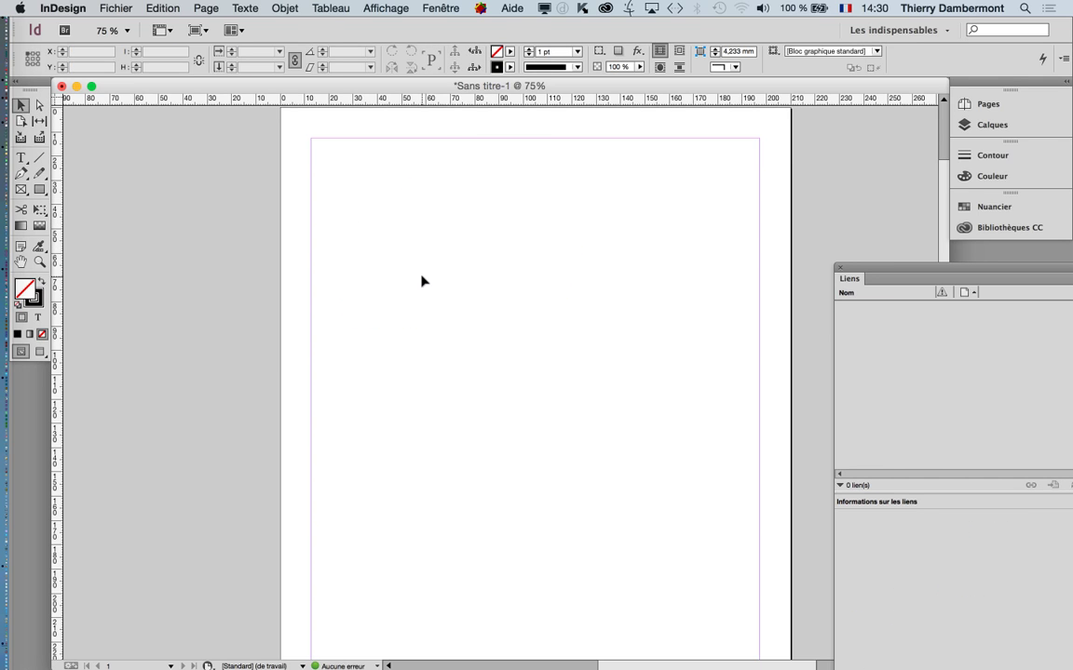
Re-place 3366-old-car-vintage-04.psd, delete it again, and switch to Photoshop.
left_click(116, 7)
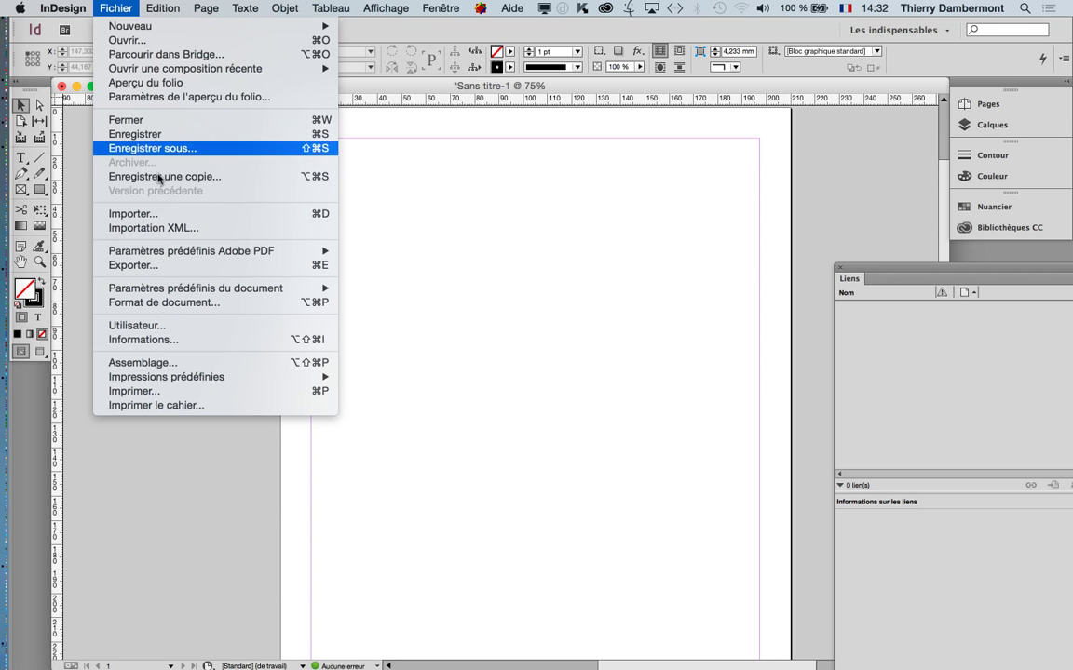
left_click(164, 215)
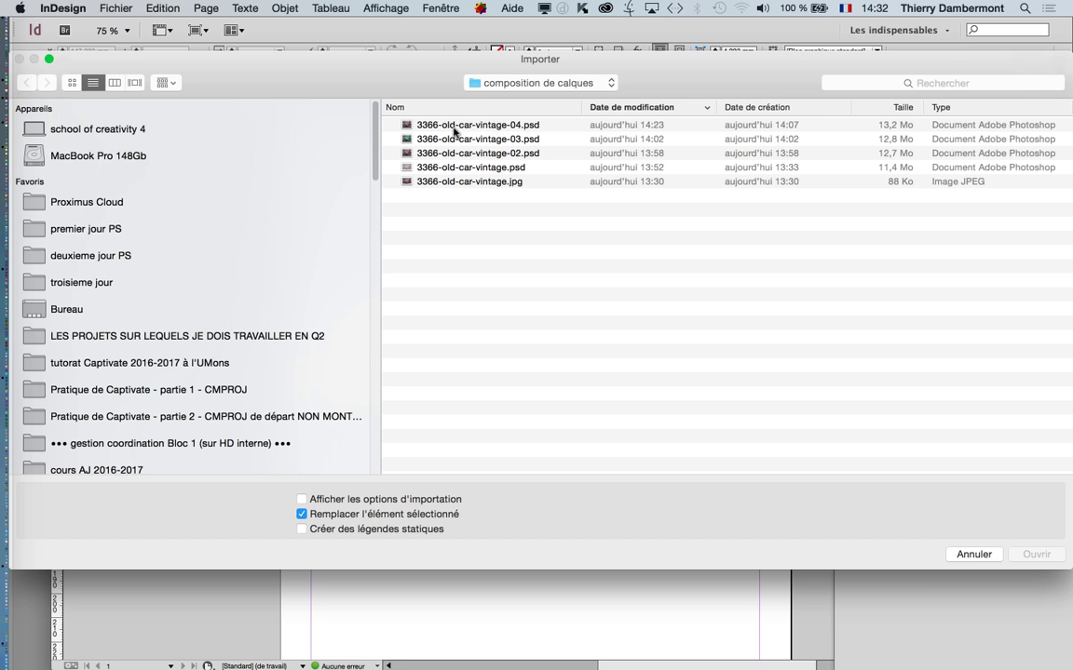
left_click(472, 127)
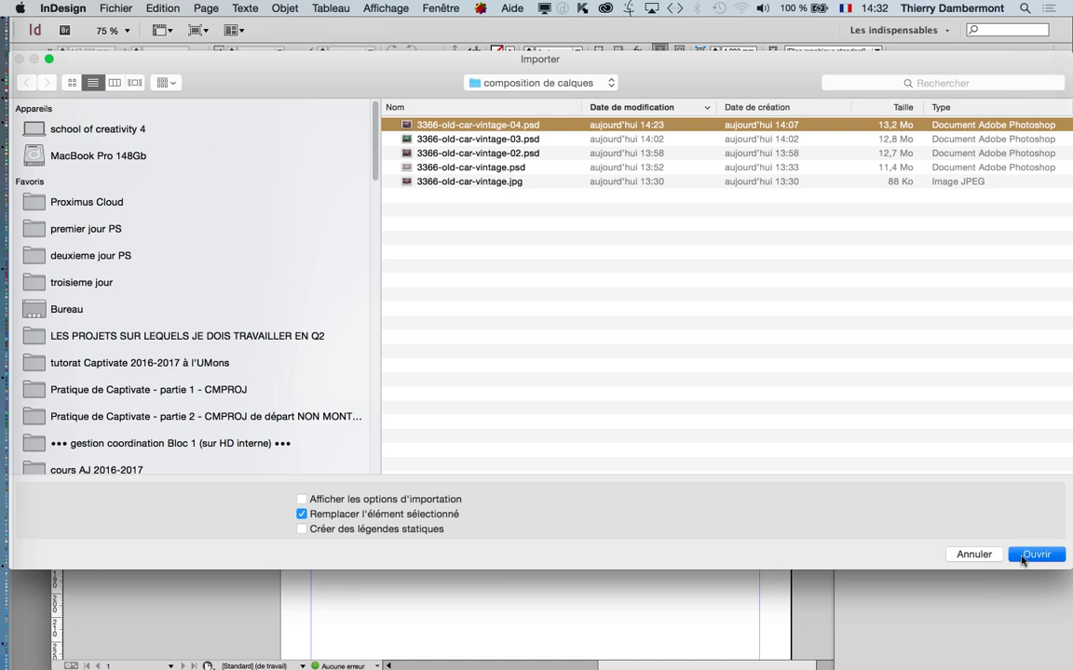
left_click(1035, 554)
left_click_drag(339, 158, 636, 350)
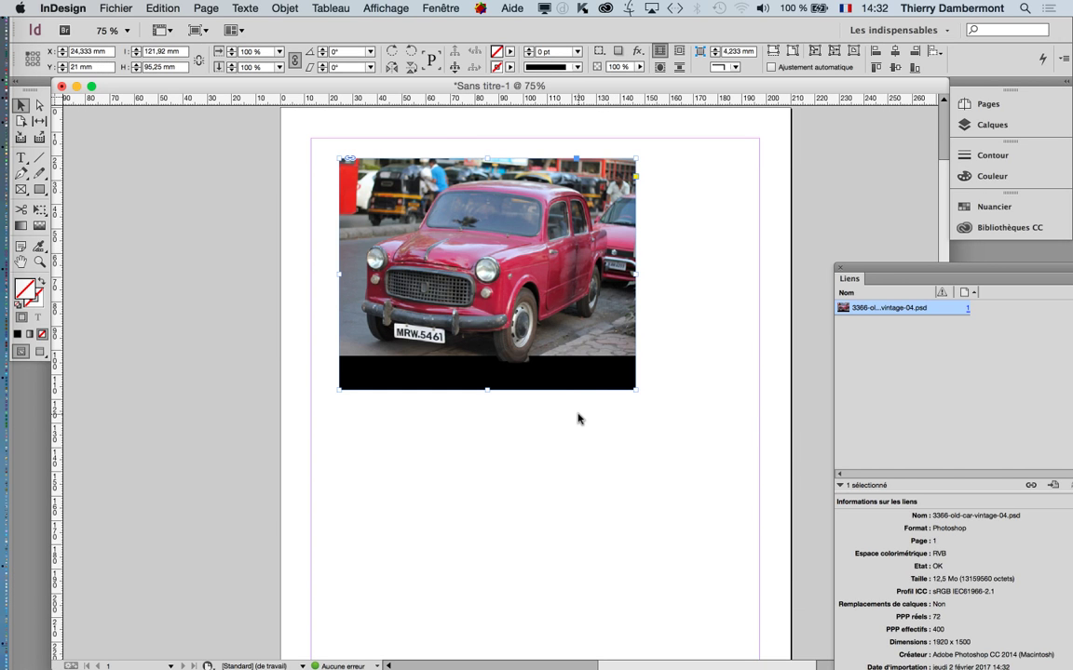
key("Delete")
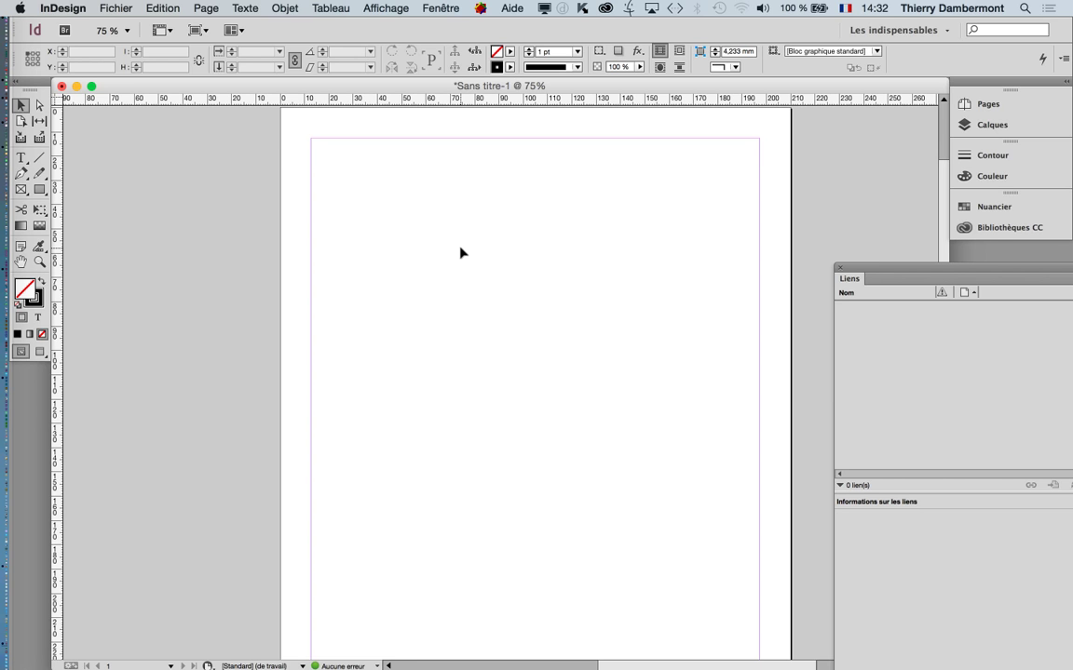
key("super+Tab")
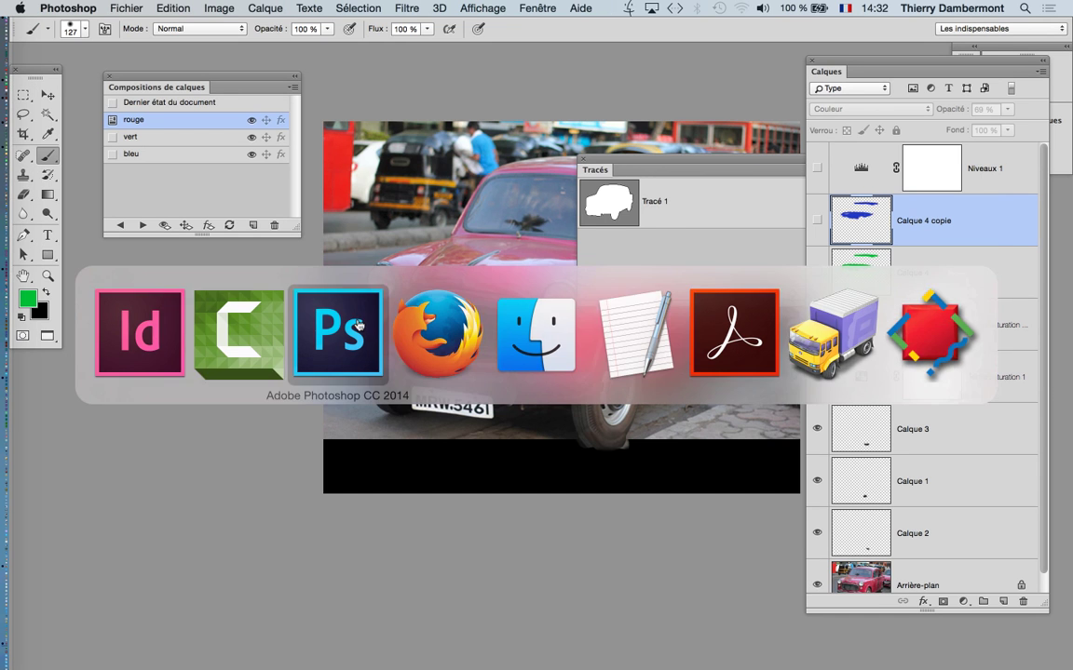
Shift the car and Paths panel, then set Tracé 1 as the clipping path.
left_click_drag(347, 340, 232, 345)
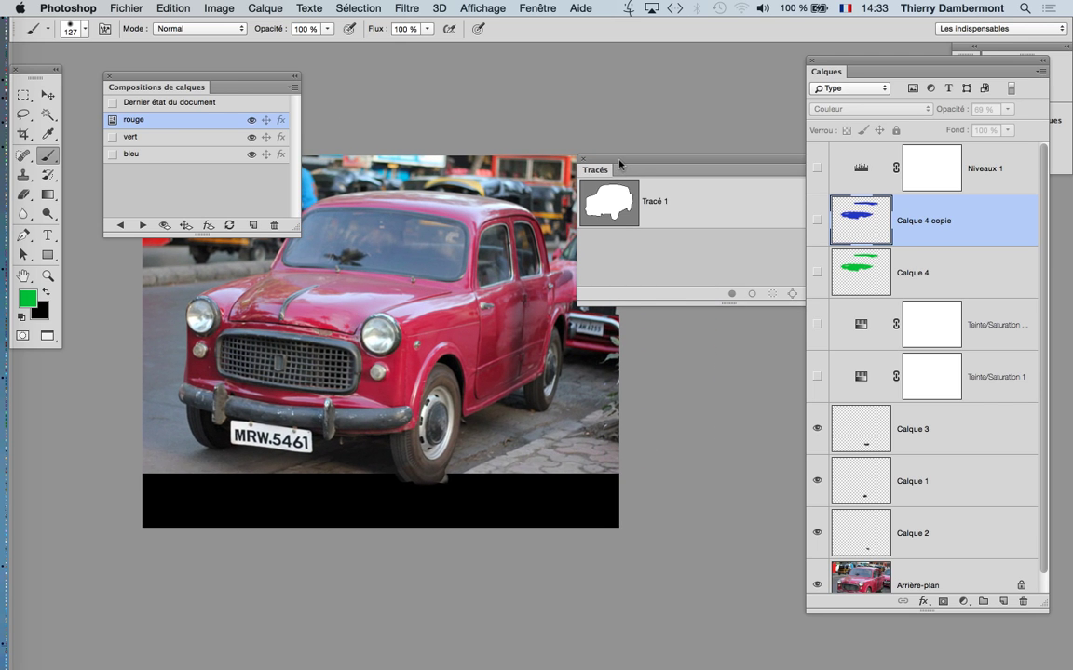
left_click_drag(620, 164, 495, 72)
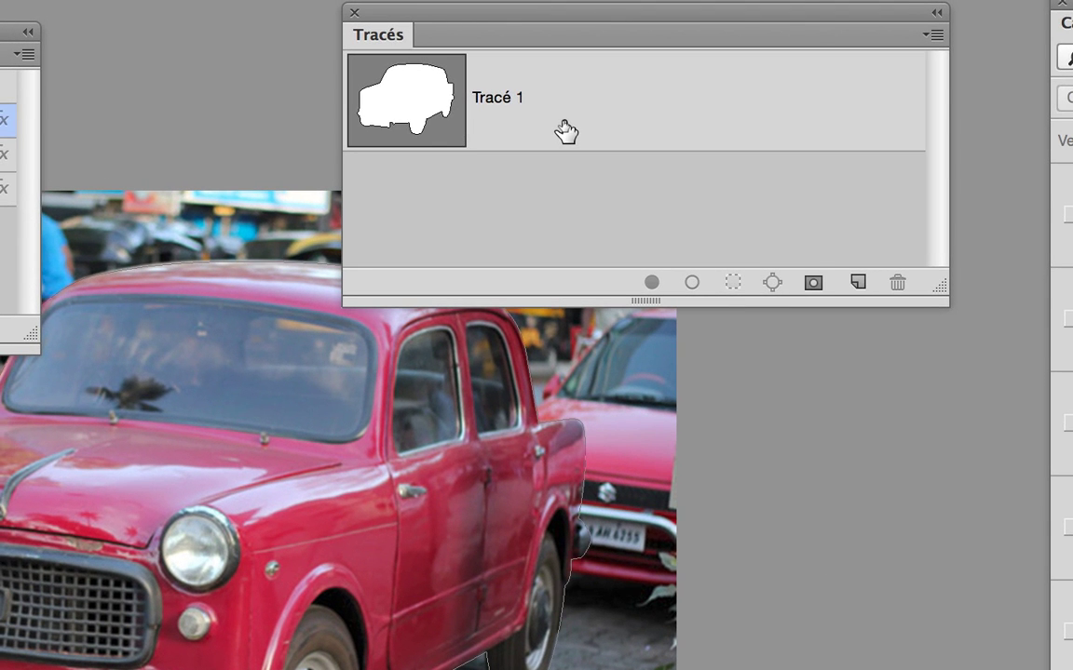
left_click(565, 131)
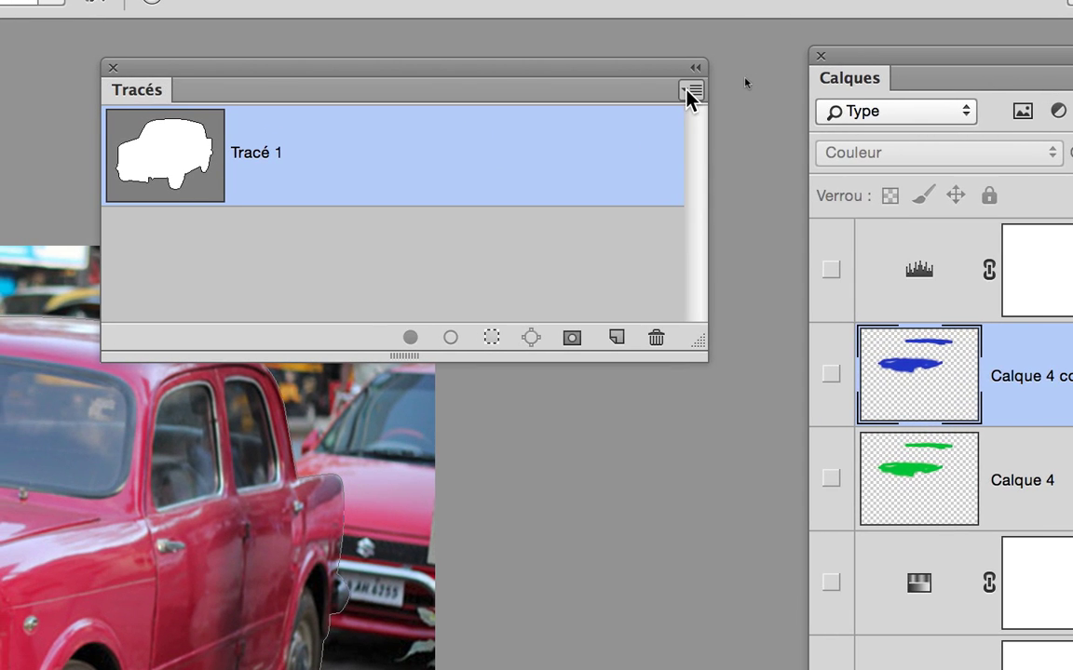
left_click(686, 92)
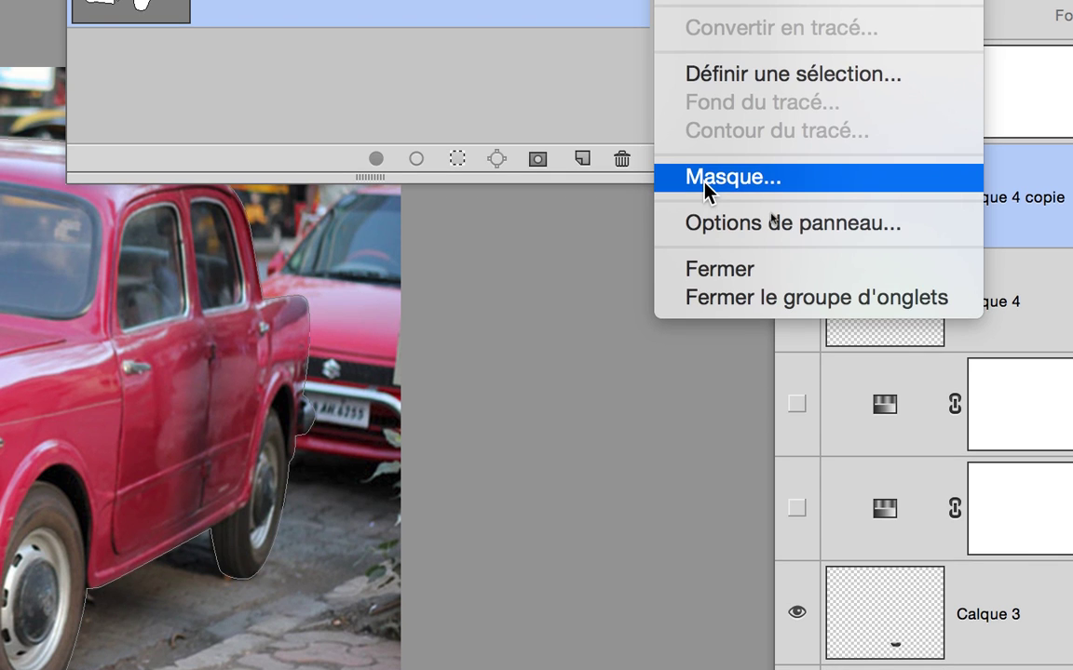
left_click(706, 184)
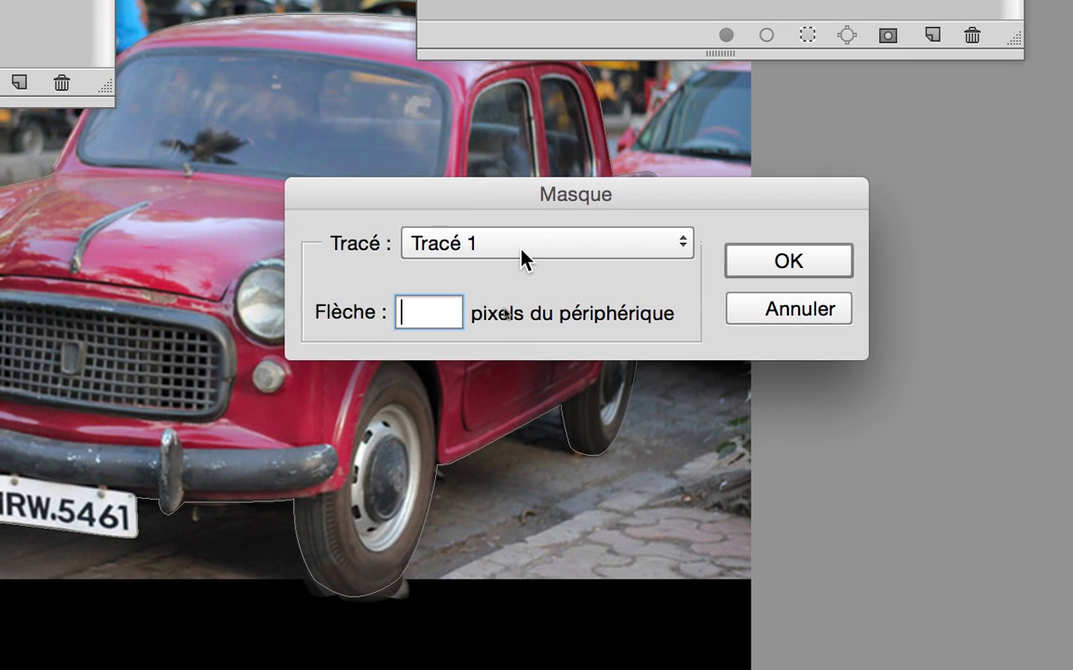
left_click(521, 250)
left_click(521, 251)
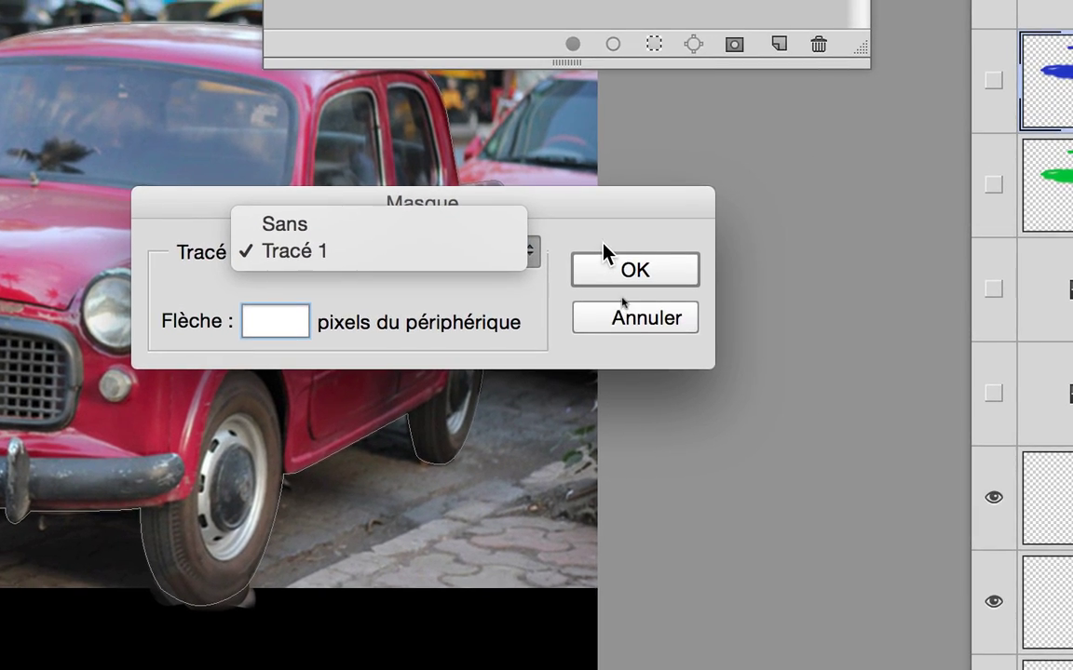
left_click(604, 246)
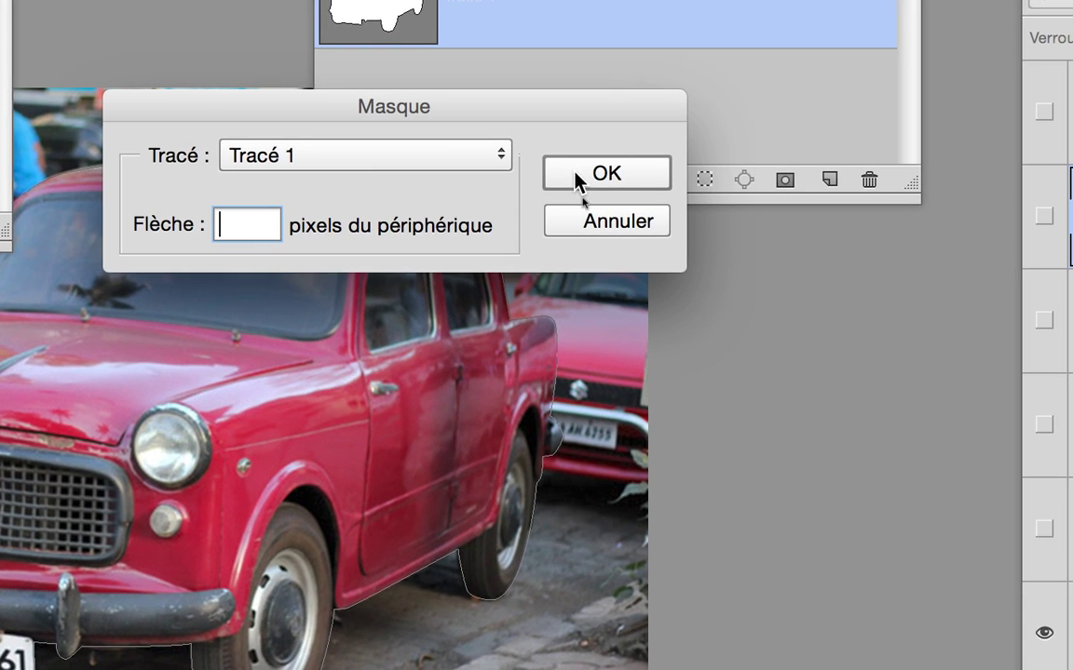
left_click(575, 174)
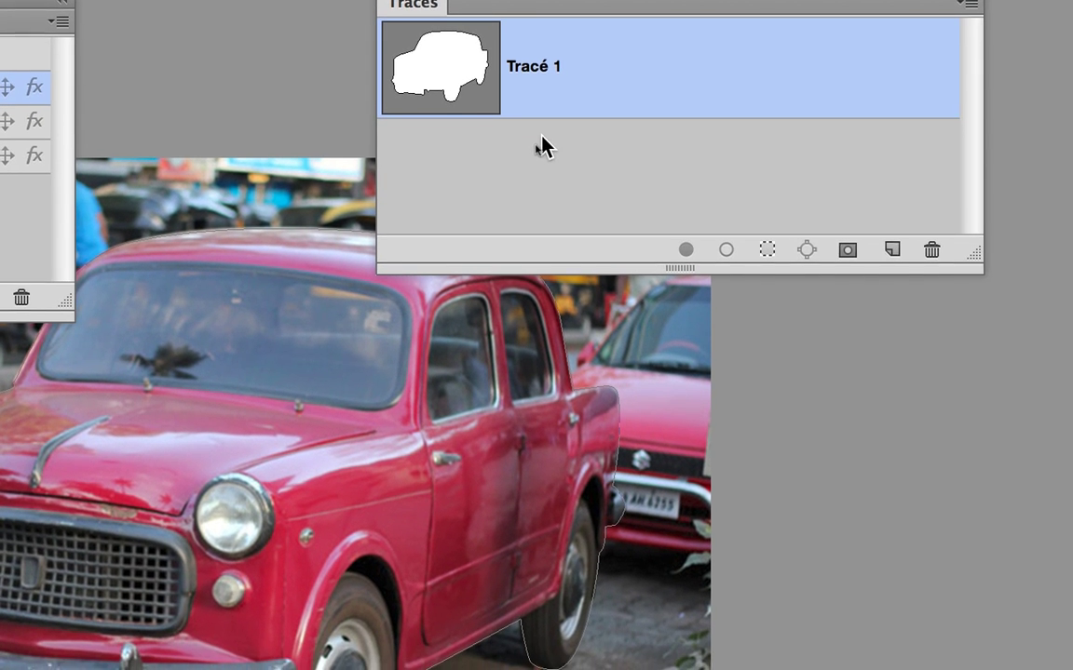
Reopen the clipping path settings and confirm Tracé 1 as the clipping path again.
left_click(538, 144)
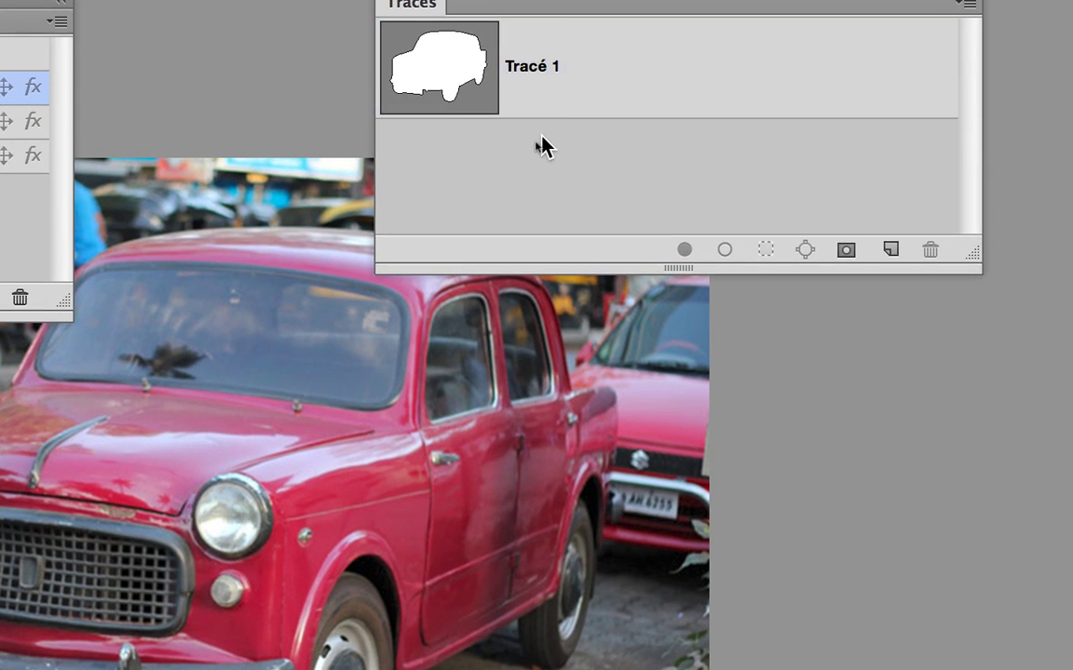
left_click(537, 107)
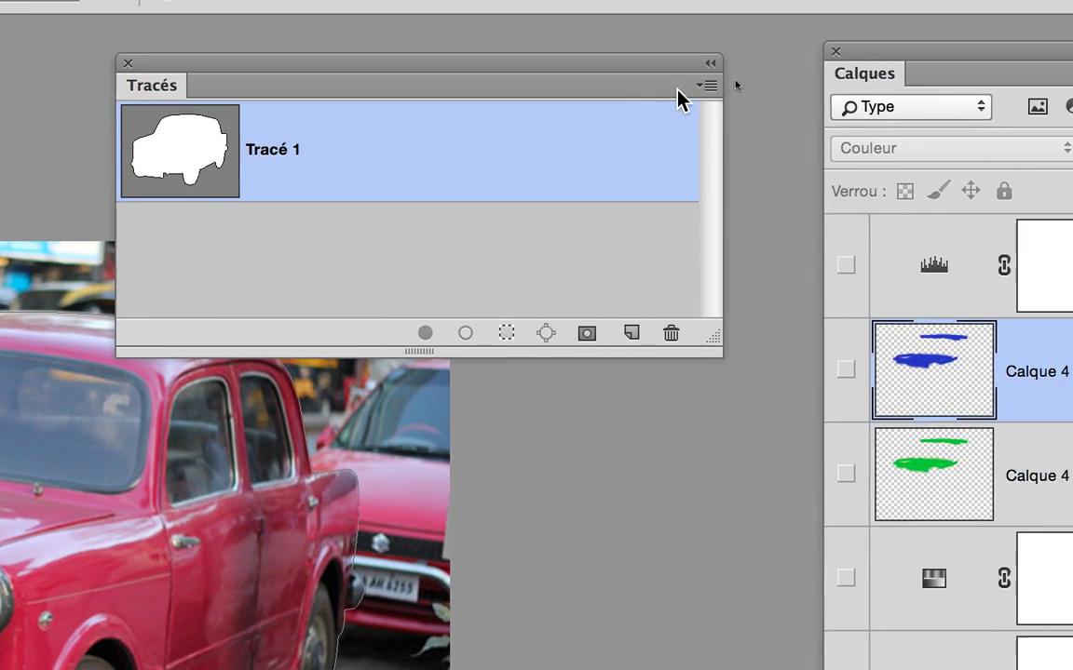
left_click(689, 89)
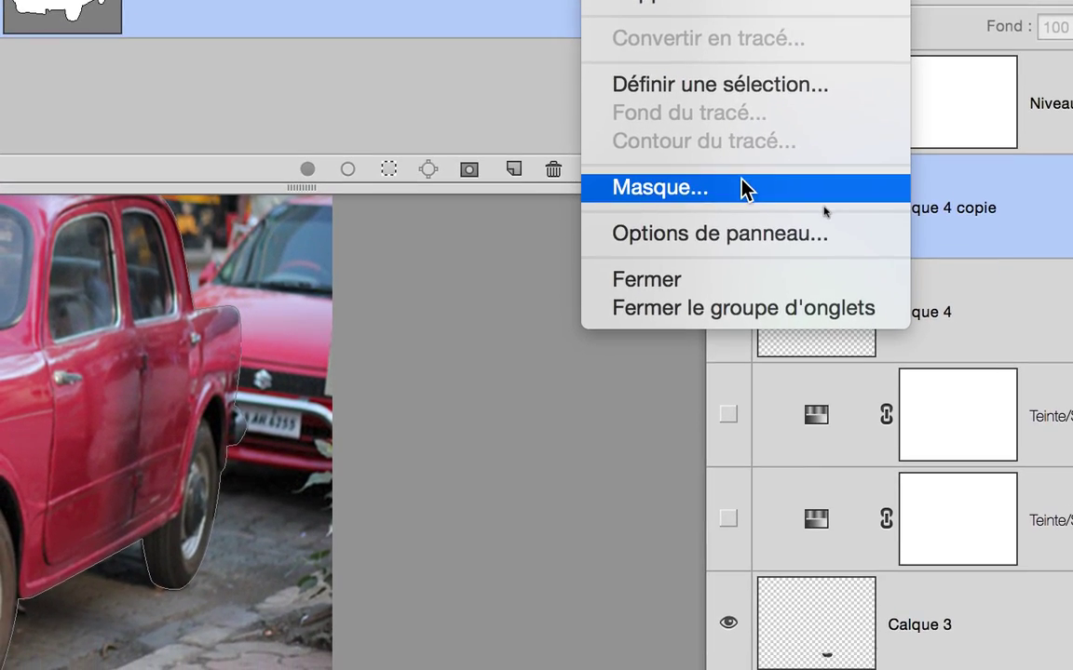
left_click(744, 321)
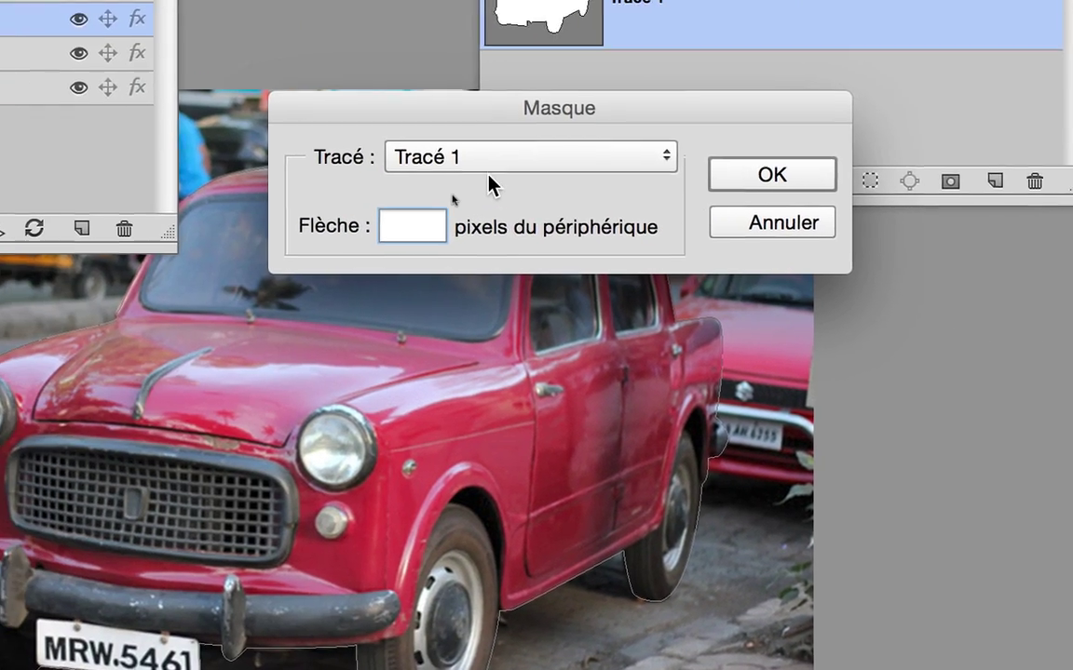
left_click(167, 139)
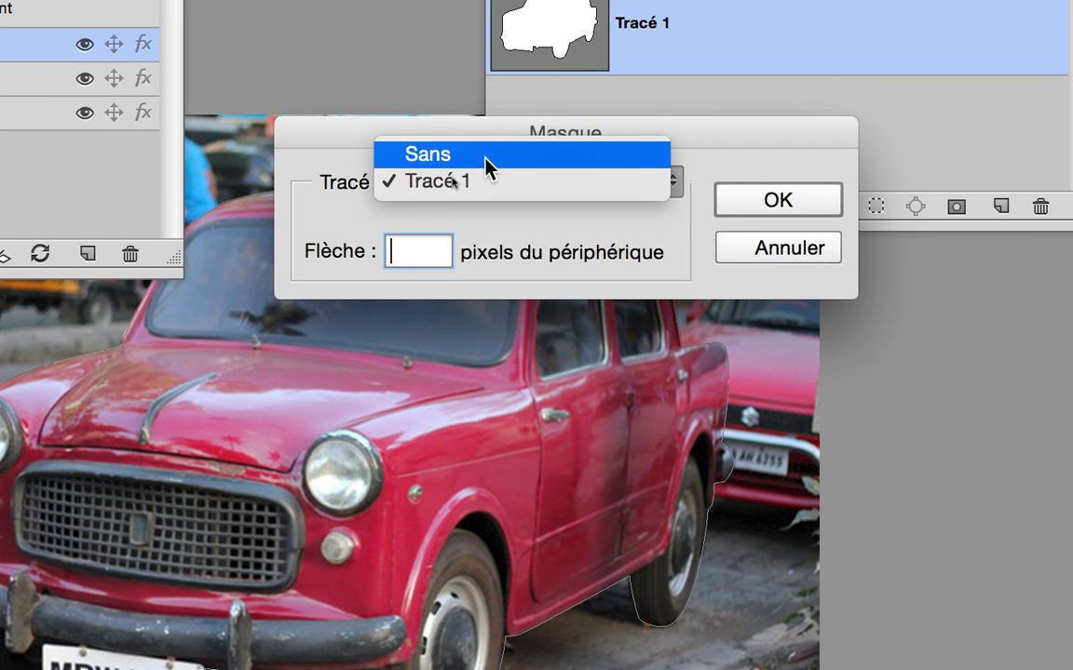
left_click(485, 157)
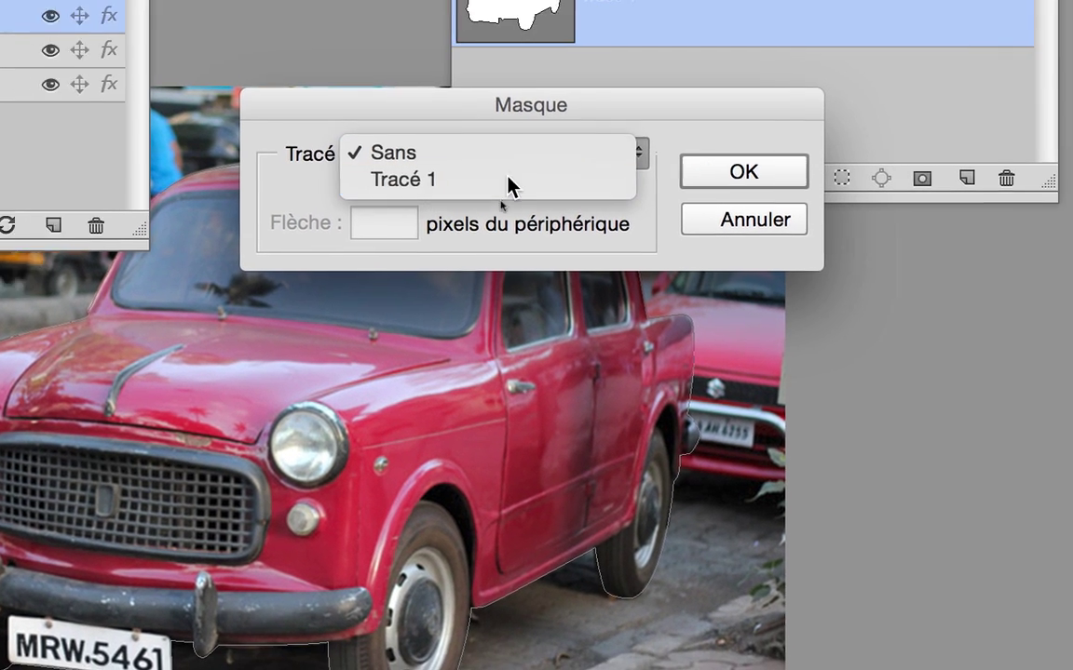
left_click(510, 186)
left_click(735, 172)
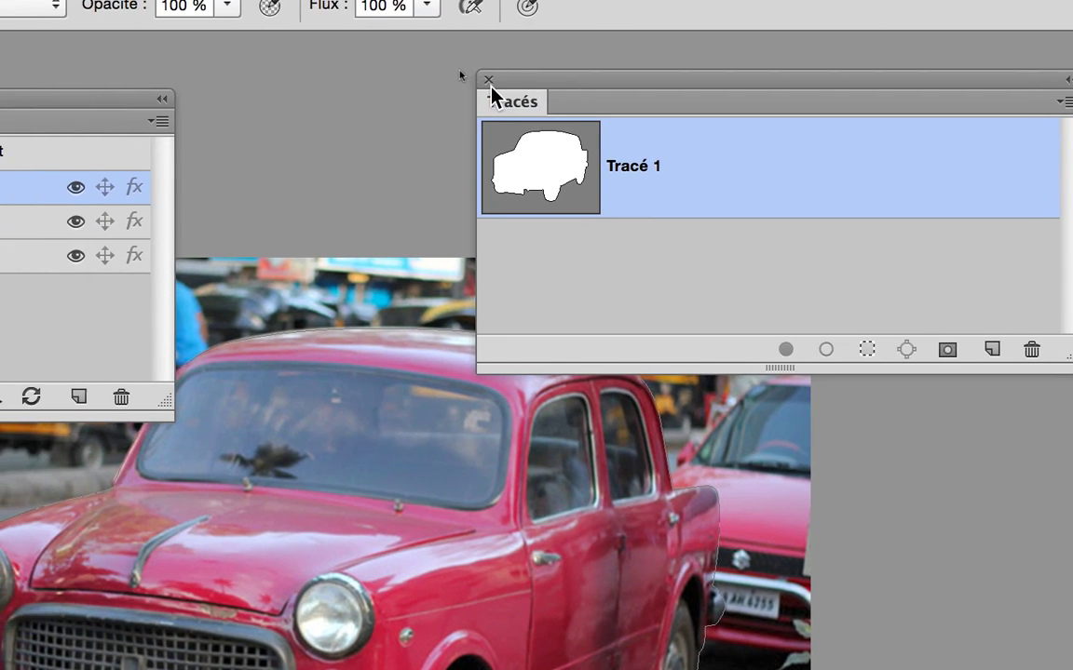
Close and reopen the Paths panel, go to the File menu, then switch to InDesign.
left_click(489, 81)
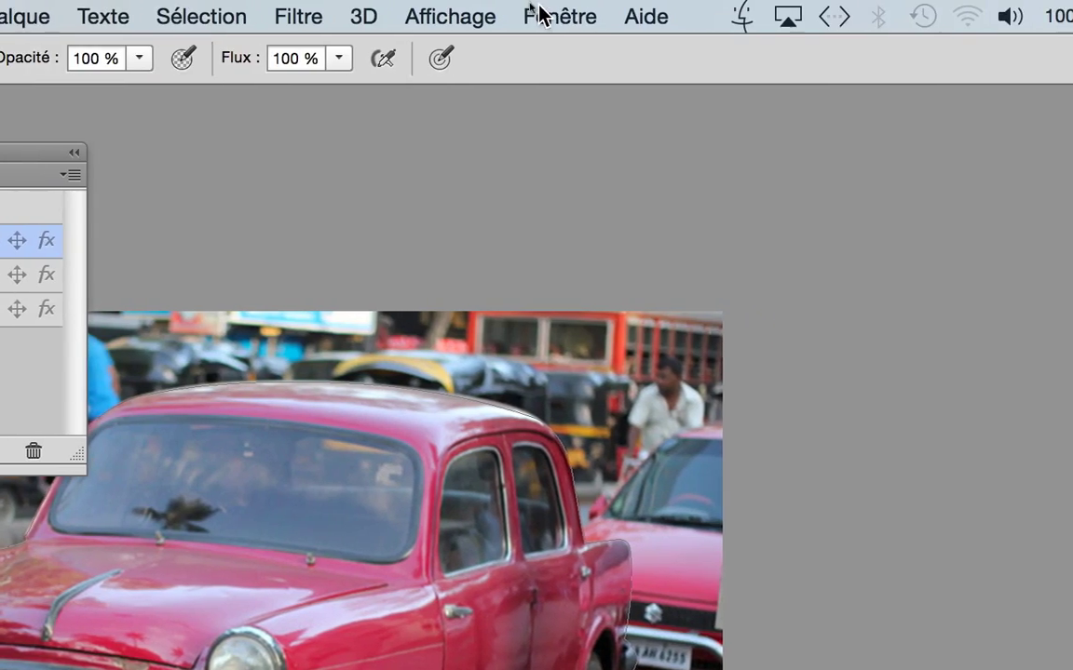
left_click(542, 12)
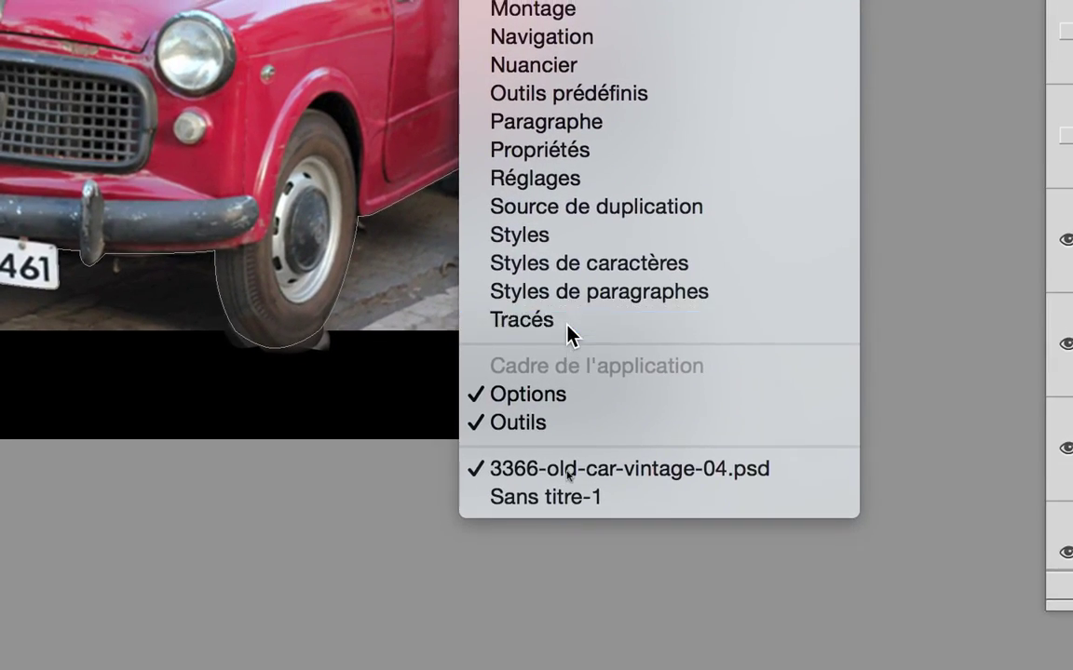
left_click(567, 324)
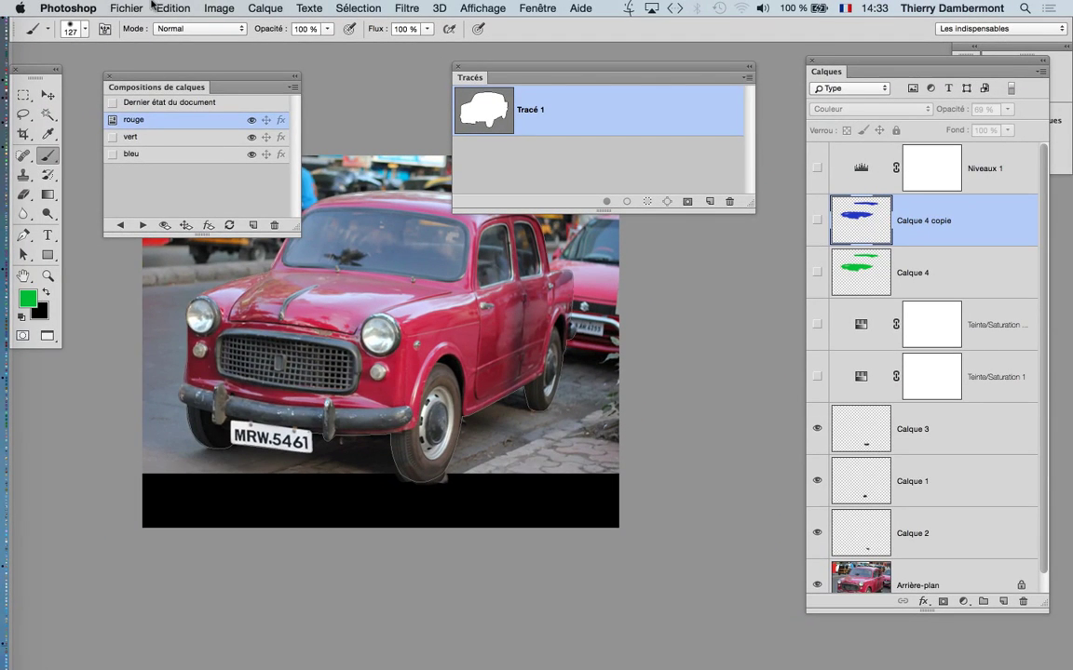
left_click(152, 4)
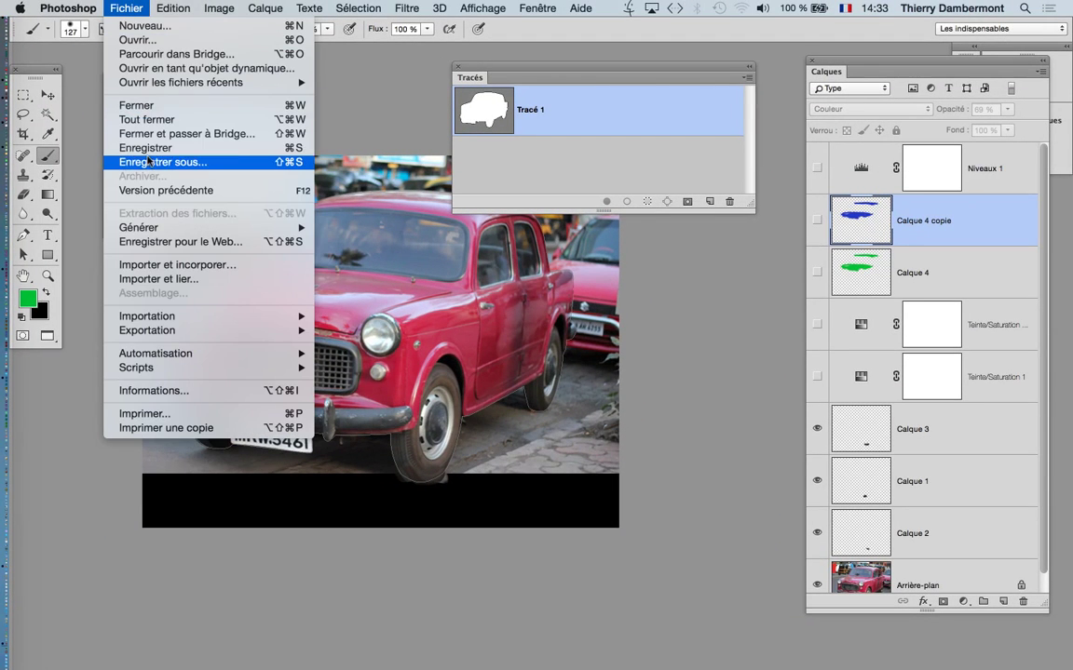
key("super+Tab")
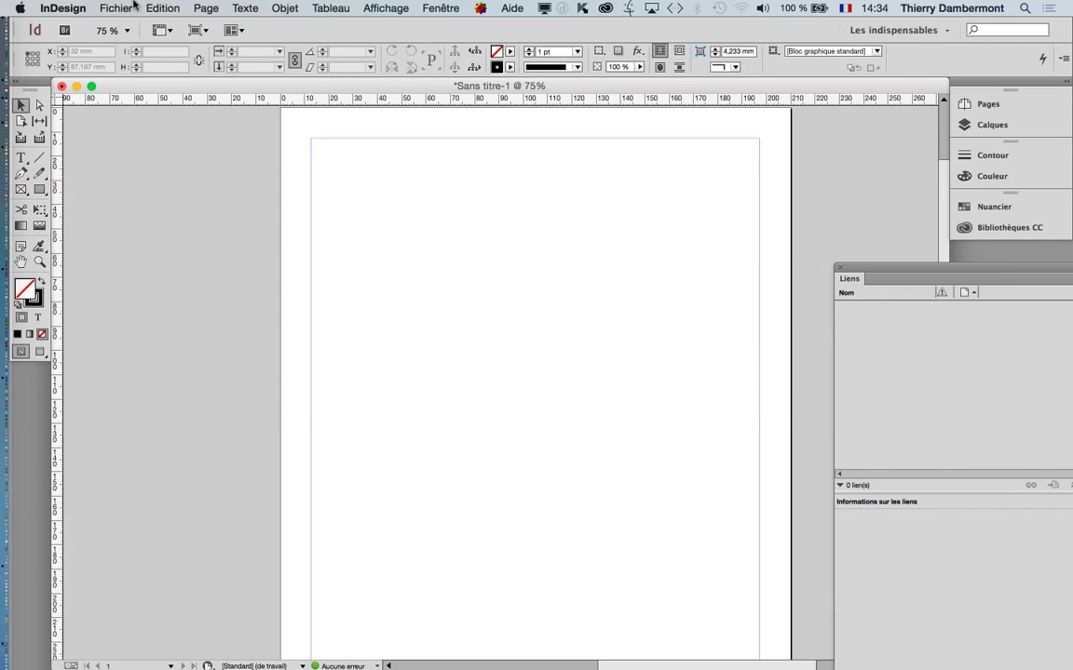
Place 3366-old-car-vintage.jpg in a frame near the top of the page.
left_click(133, 4)
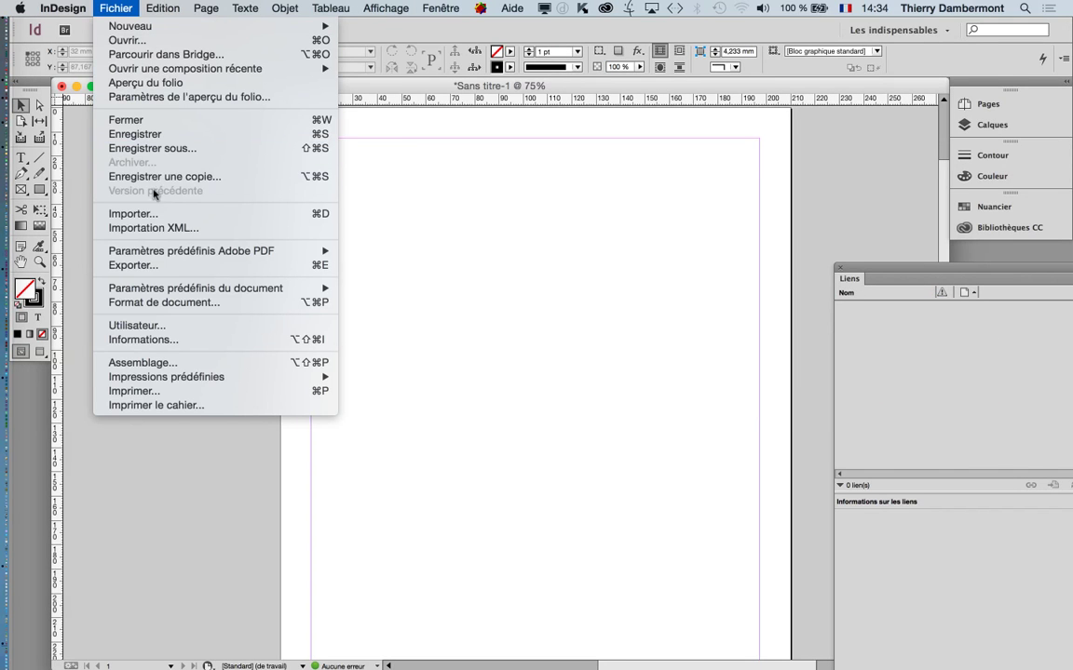
left_click(149, 212)
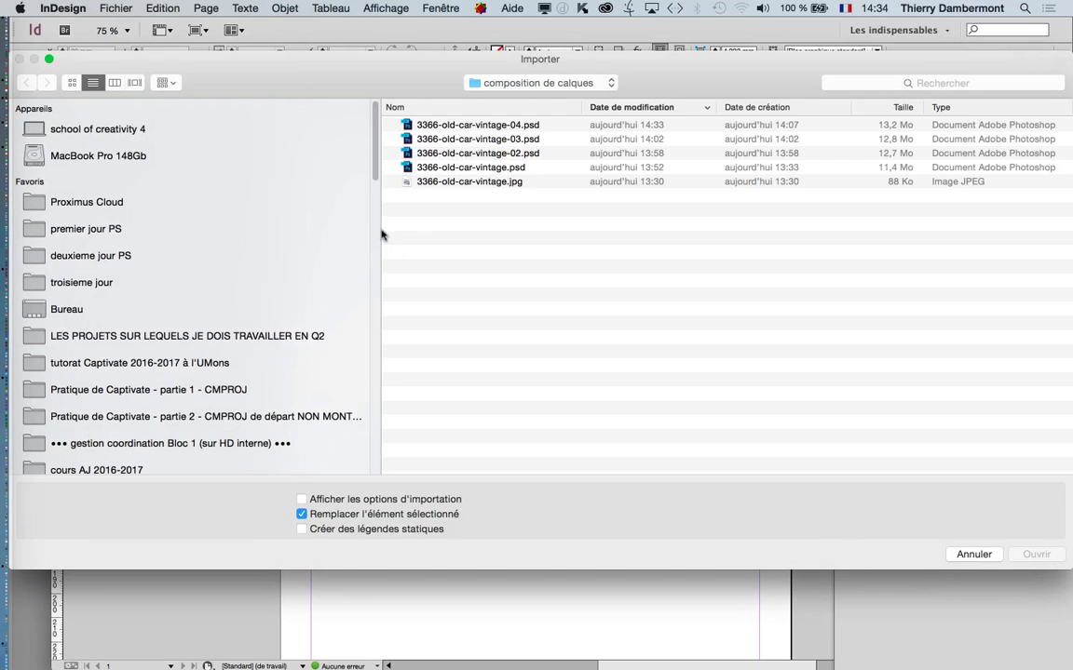
left_click(517, 183)
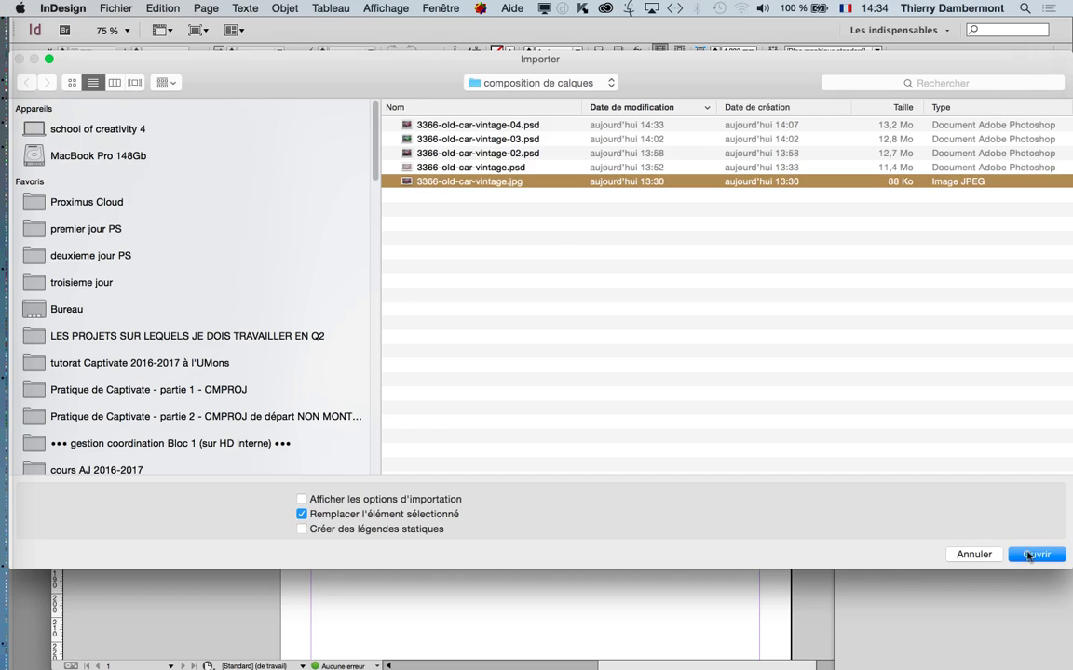
left_click(1036, 554)
left_click_drag(342, 178, 639, 376)
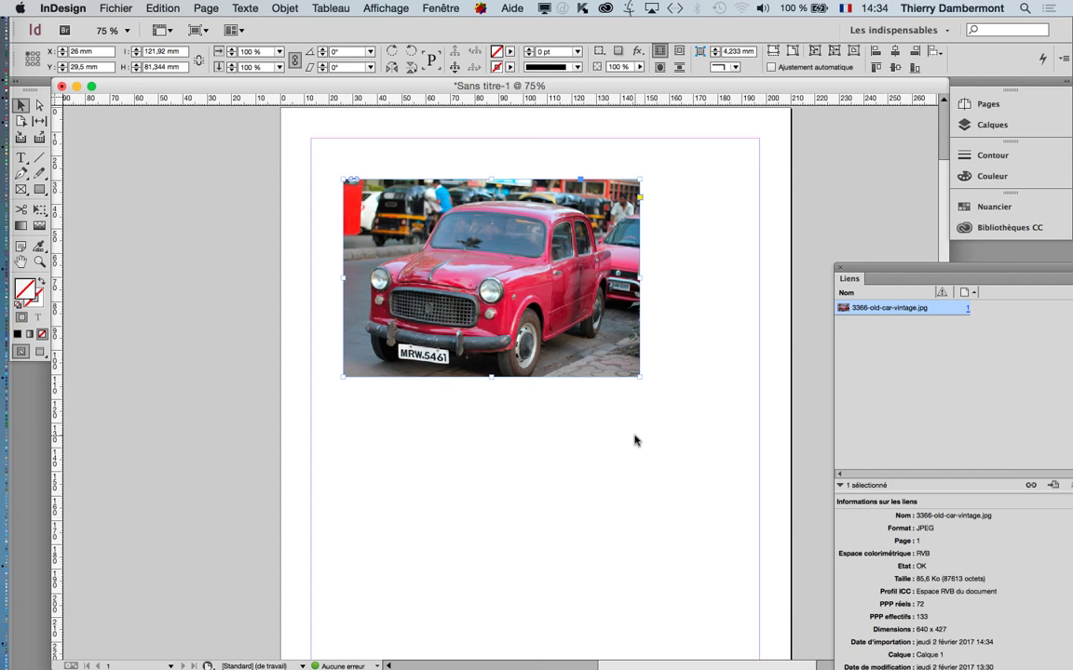
Close the test document without saving and switch to Photoshop.
key("super+w")
key("super+d")
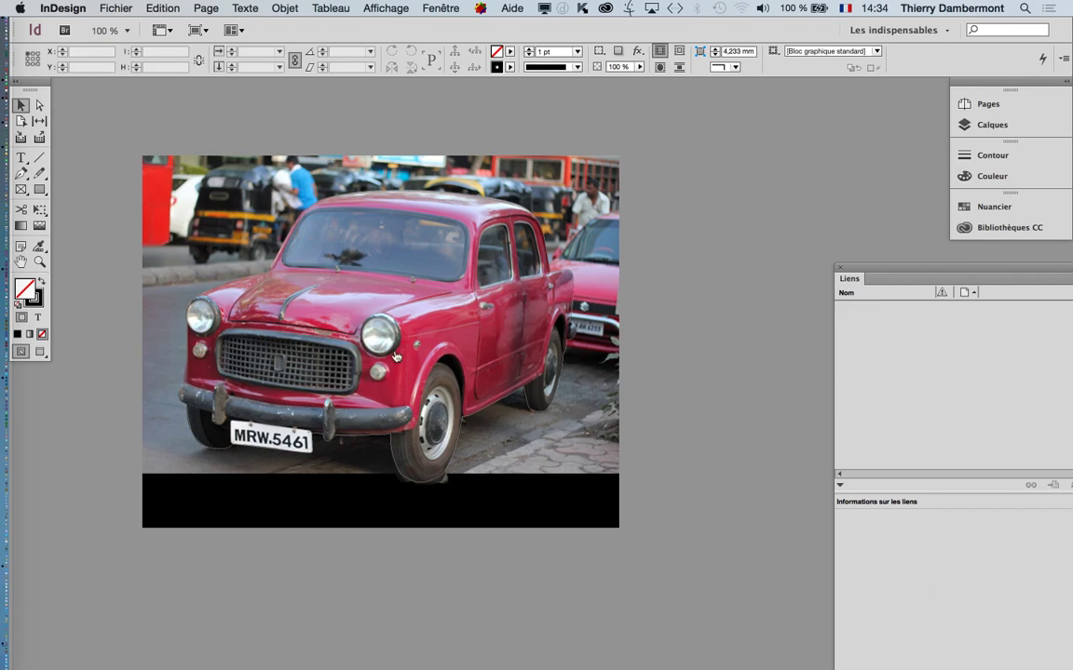
key("super+Tab")
Reselect the car outline path Tracé 1 in Photoshop and return to InDesign.
left_click(585, 156)
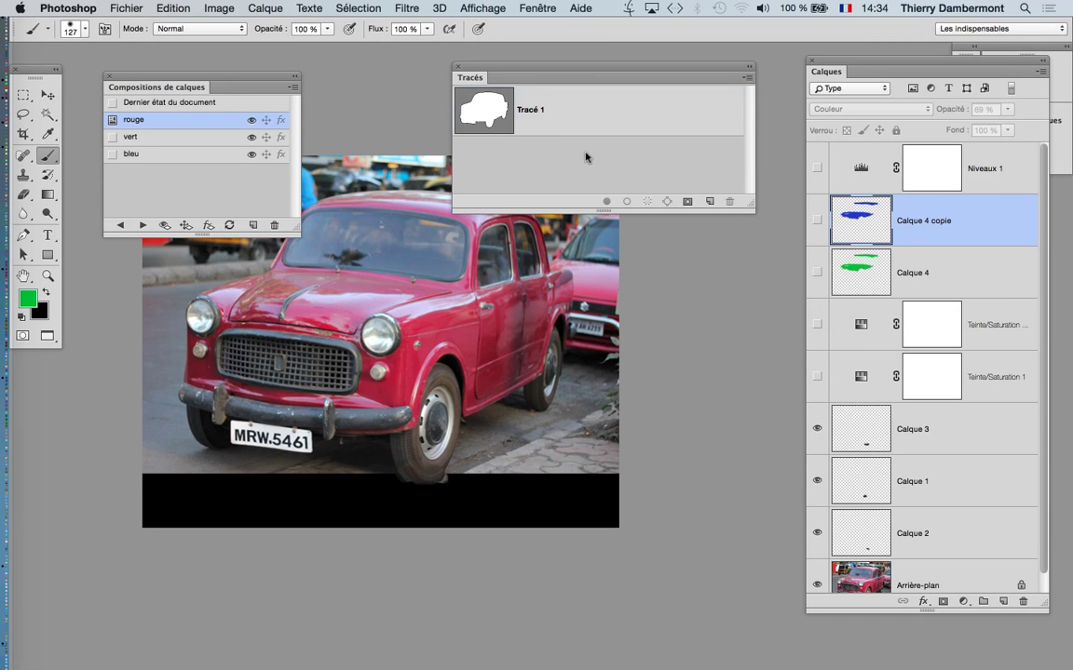
left_click(547, 122)
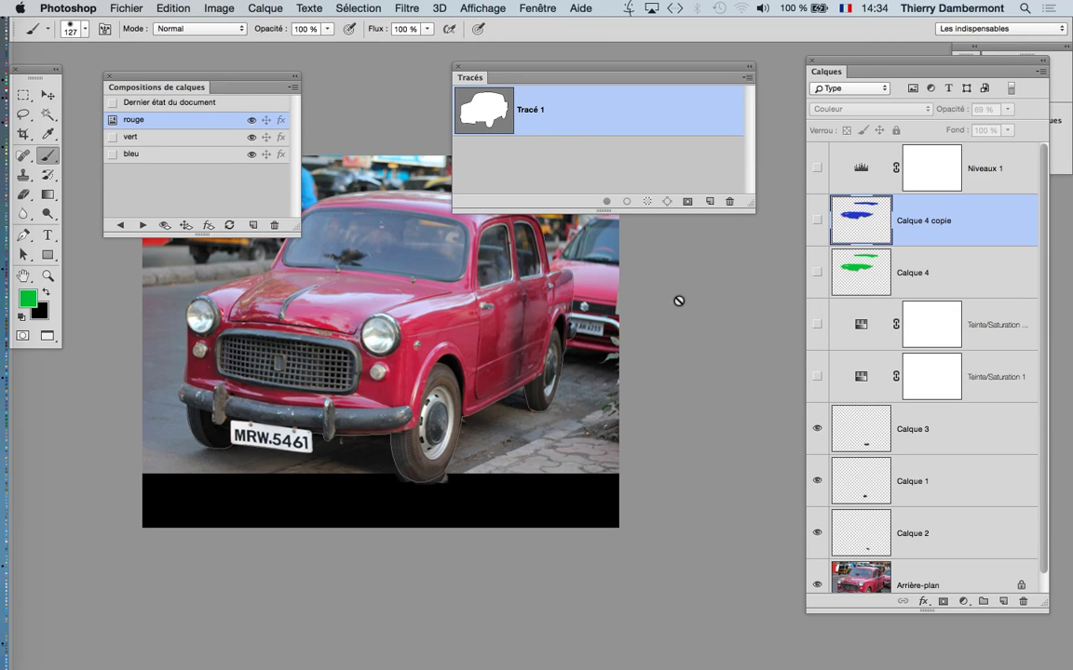
left_click(131, 8)
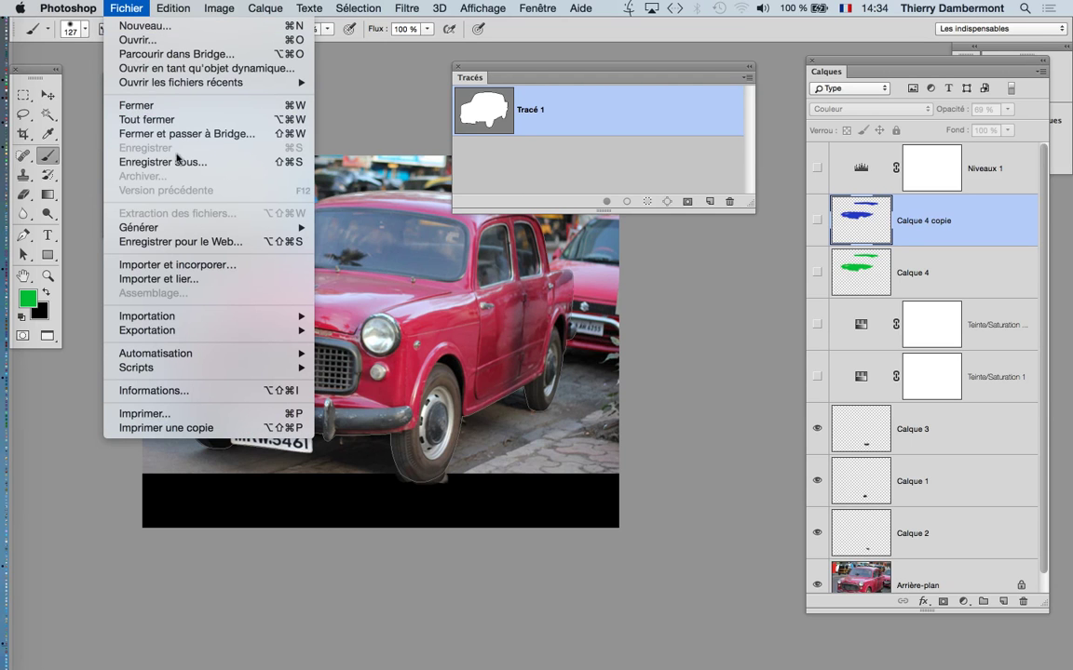
left_click(569, 170)
key("super+Tab")
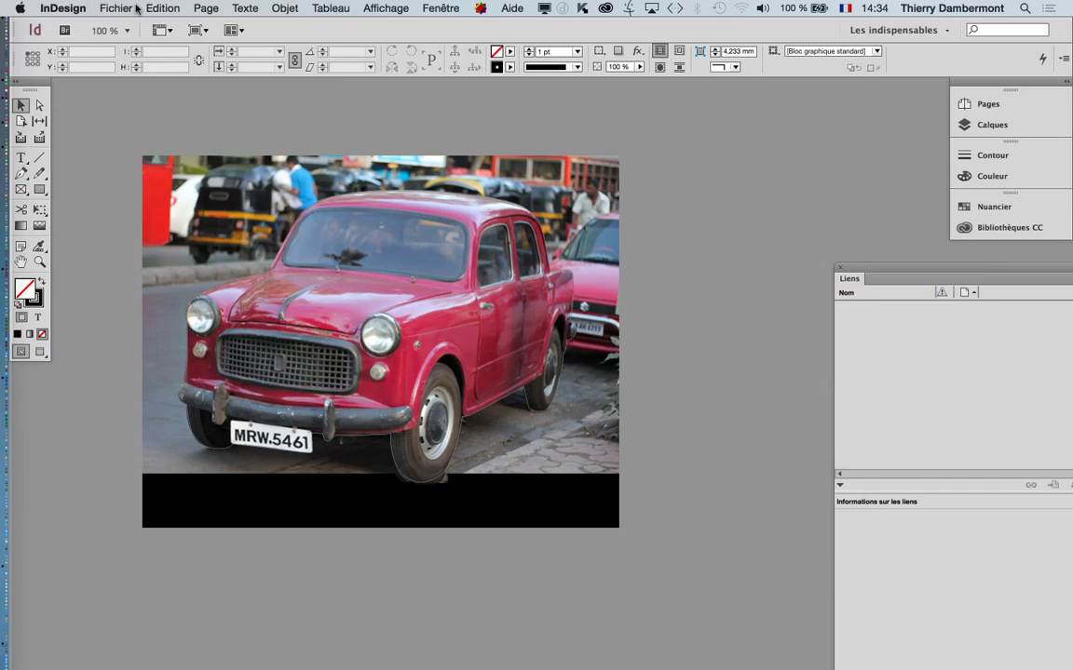
Hide other applications and create a new A4 document with default settings.
left_click(126, 8)
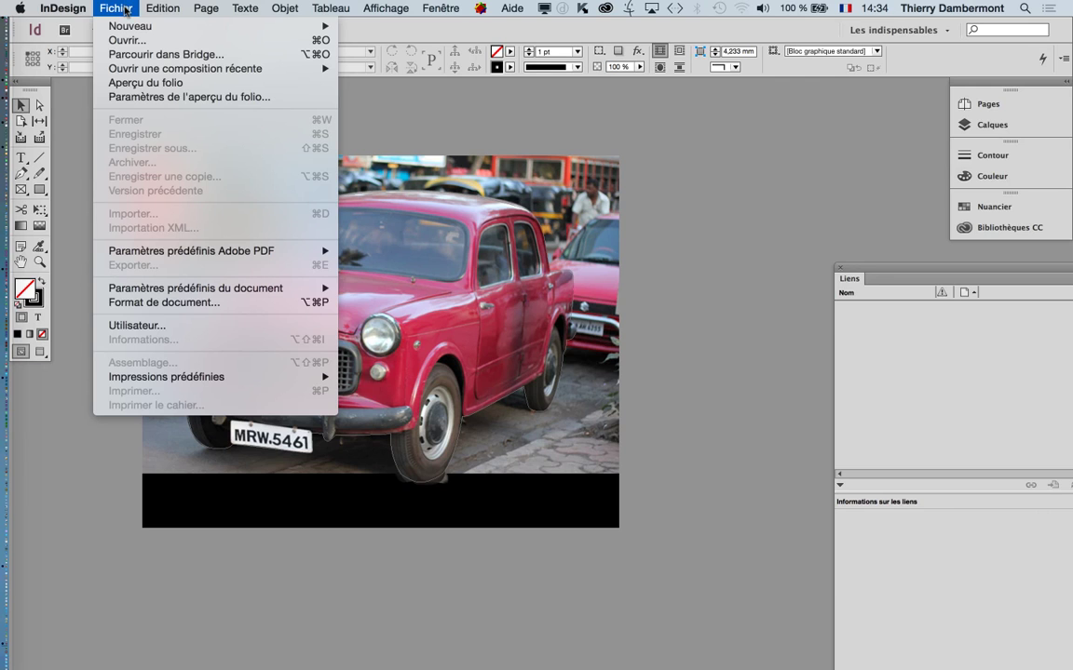
left_click(62, 8)
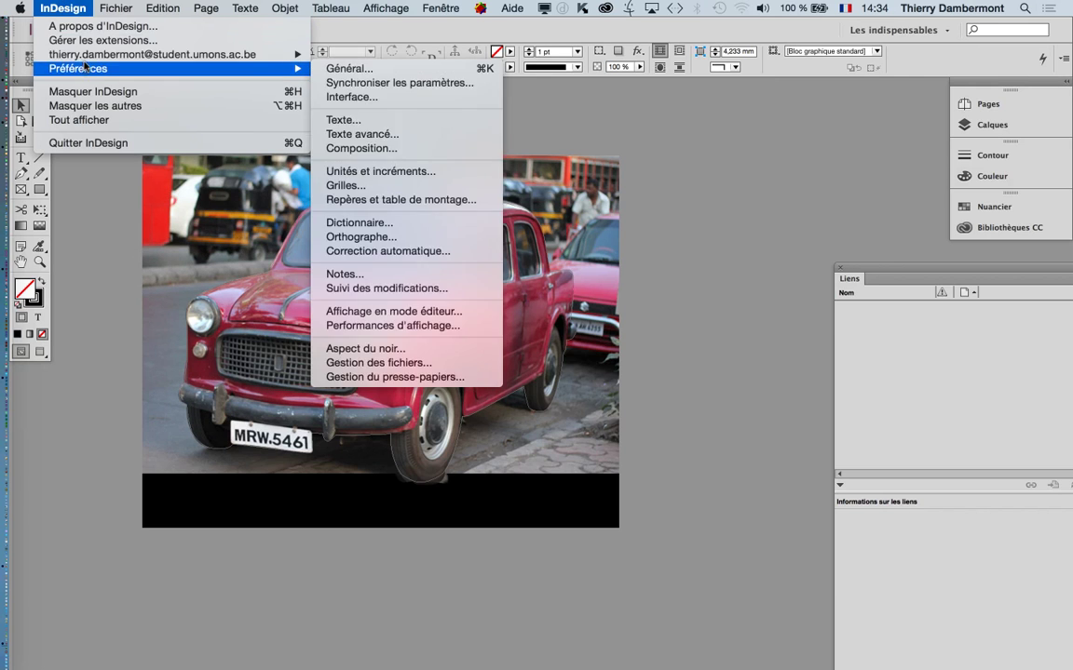
left_click(100, 105)
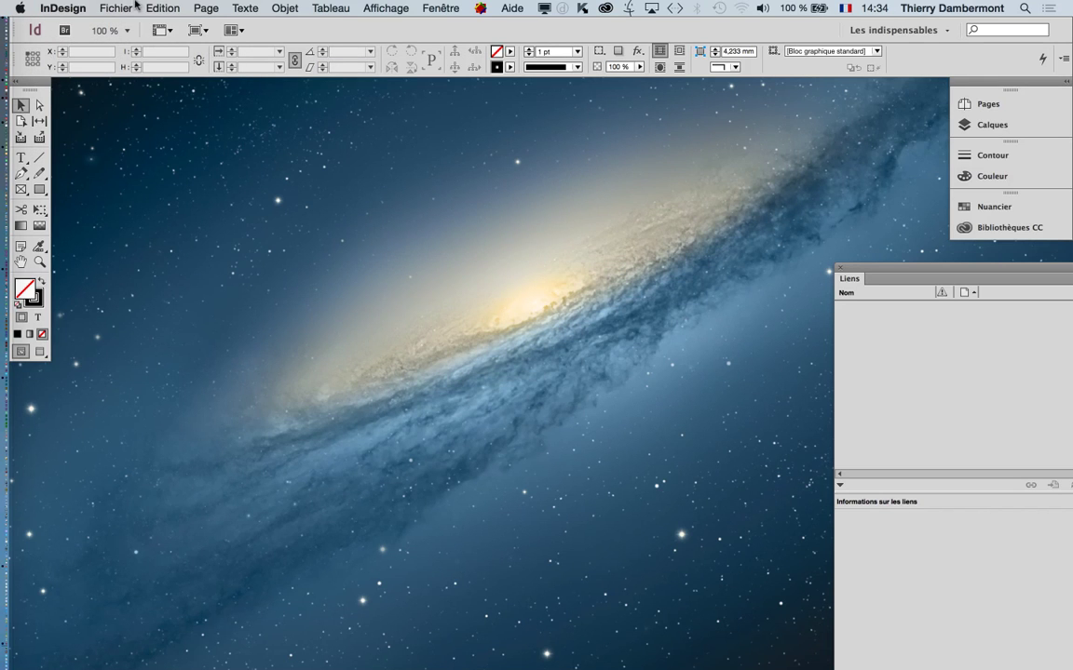
left_click(456, 6)
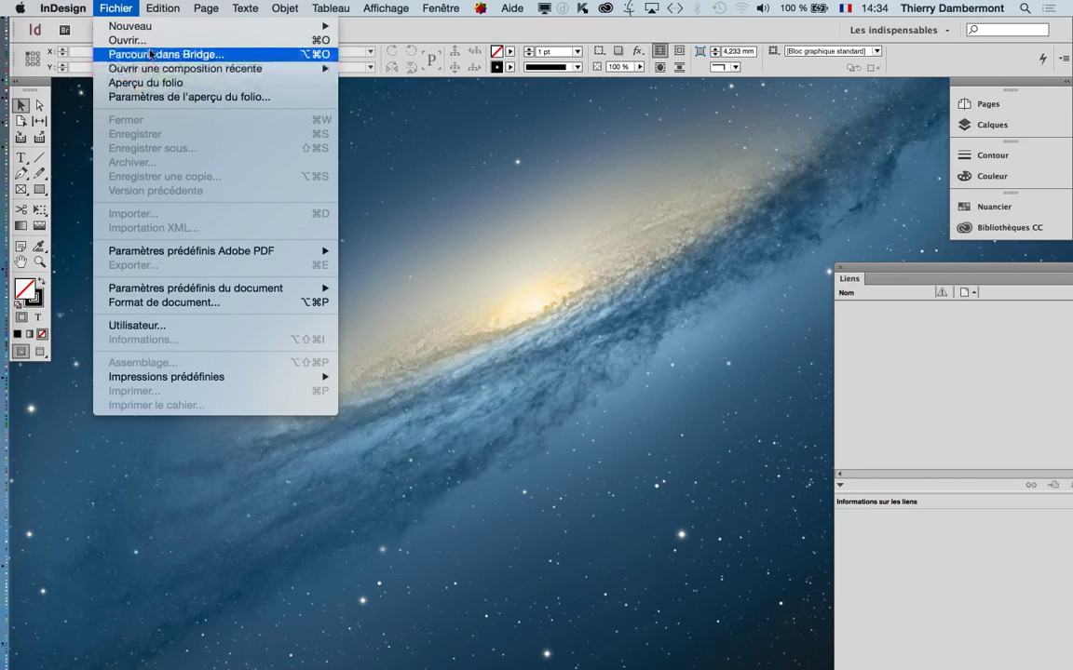
mouse_move(131, 26)
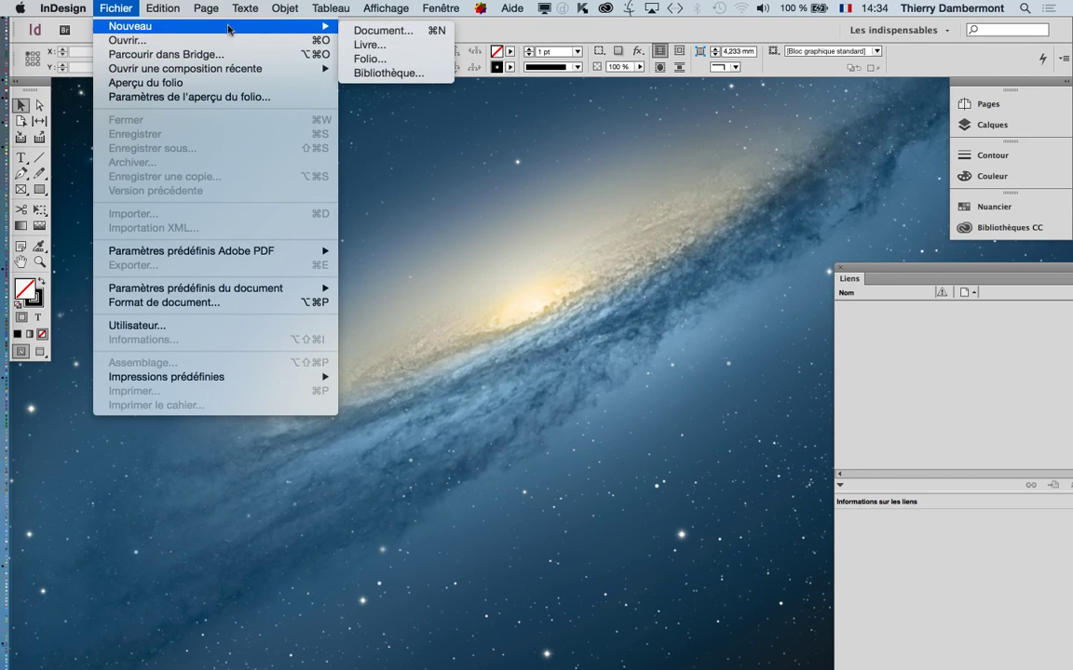
left_click(381, 30)
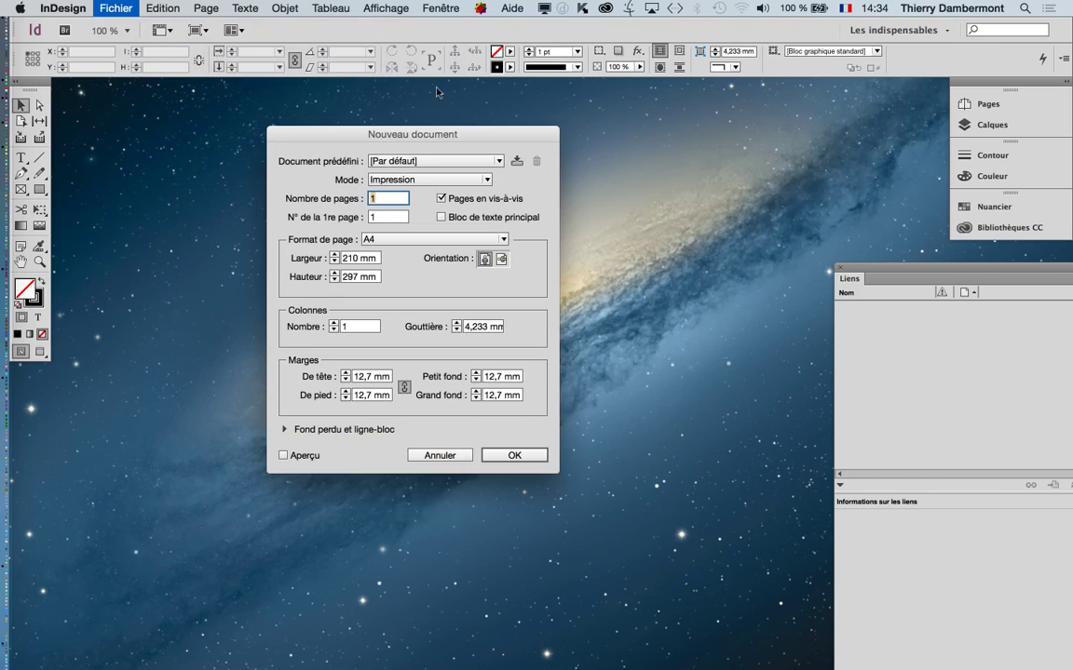
left_click(527, 455)
Place 3366-old-car-vintage-04.psd in a frame near the page top, then switch to Photoshop.
left_click(110, 8)
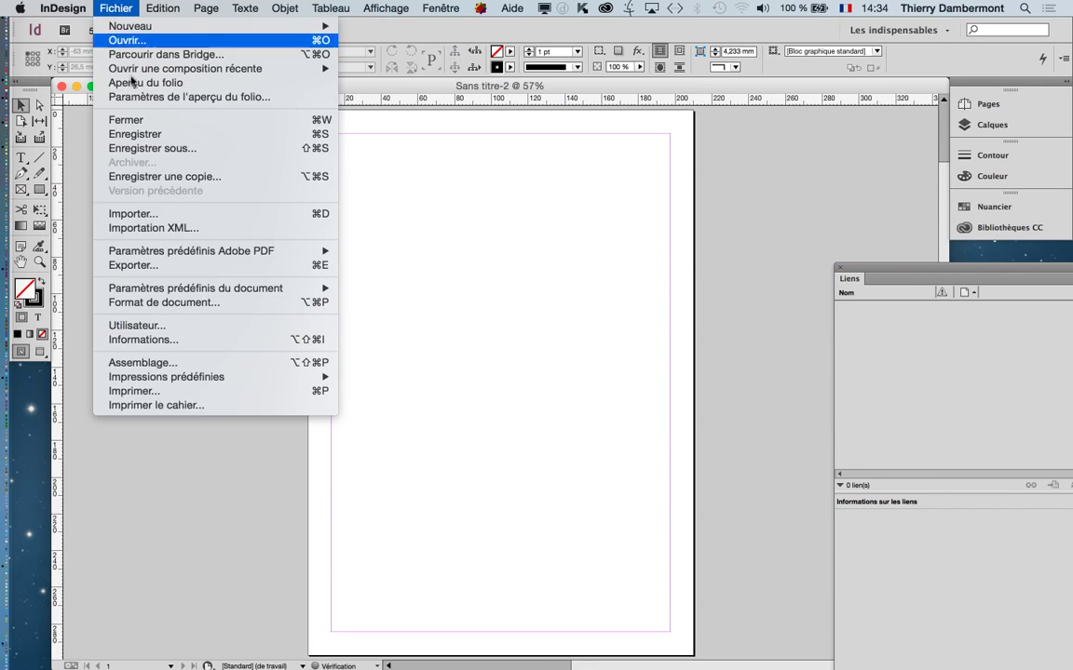
left_click(163, 214)
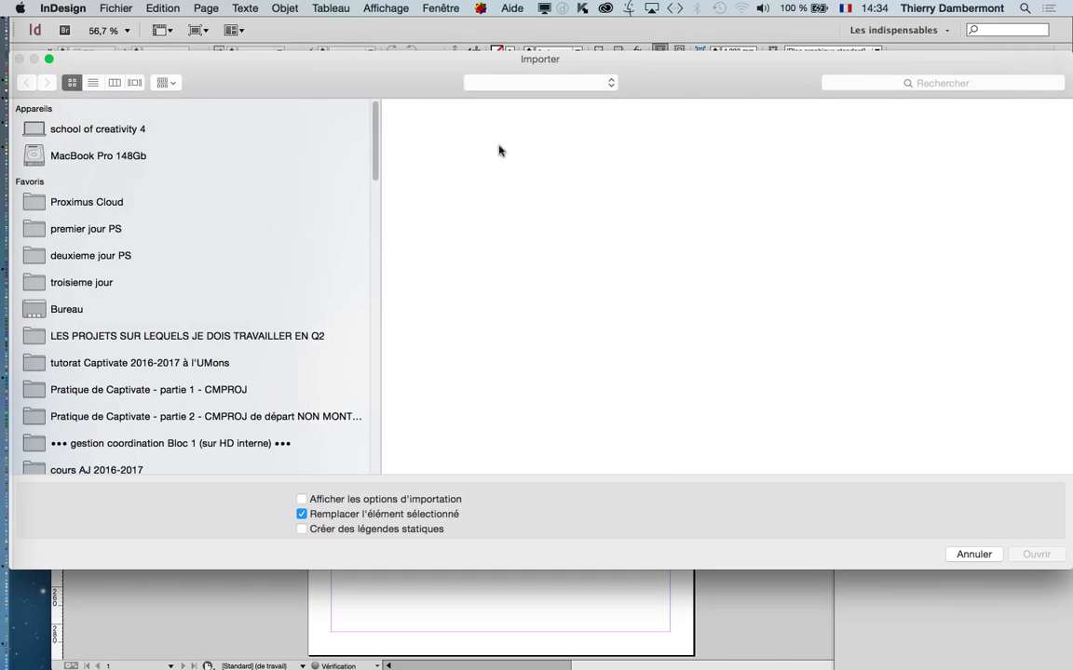
left_click(534, 128)
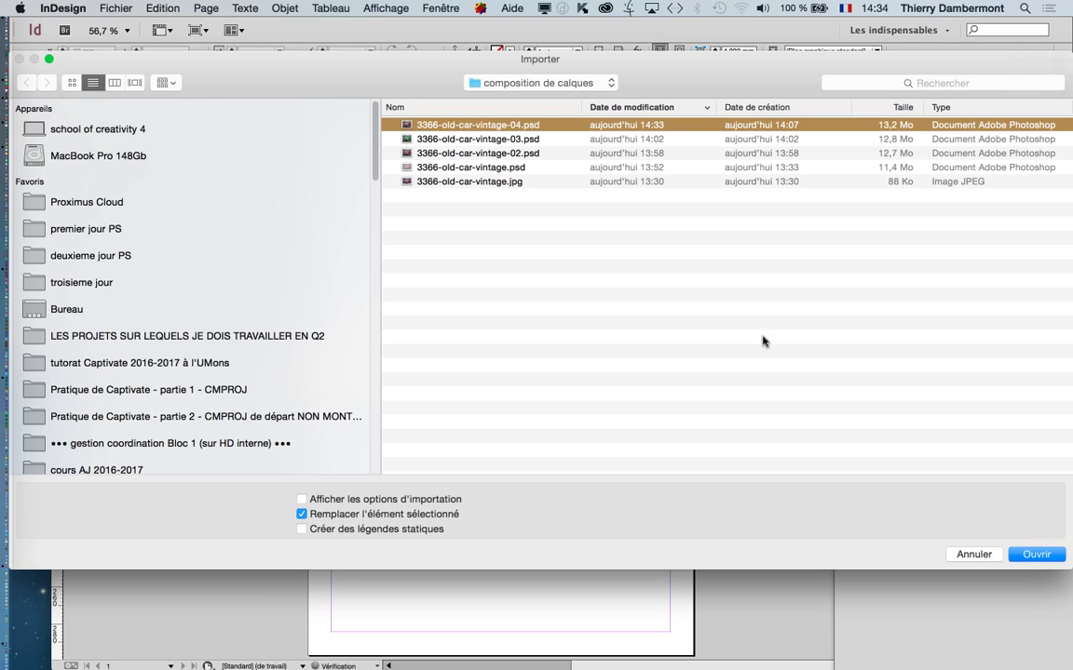
left_click(1019, 555)
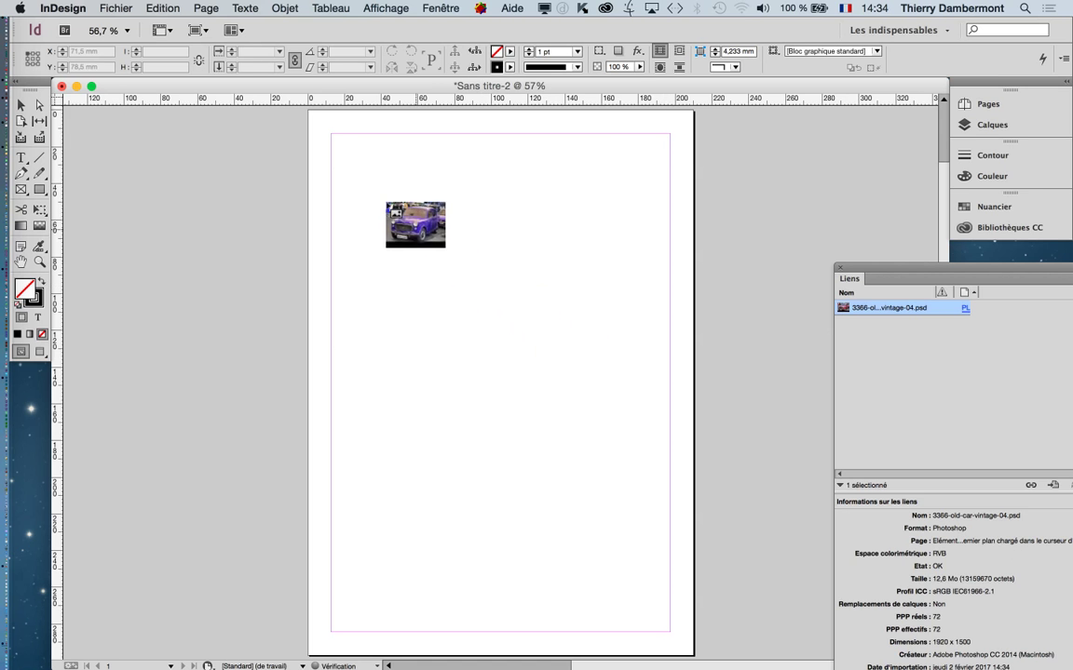
left_click_drag(362, 176, 612, 358)
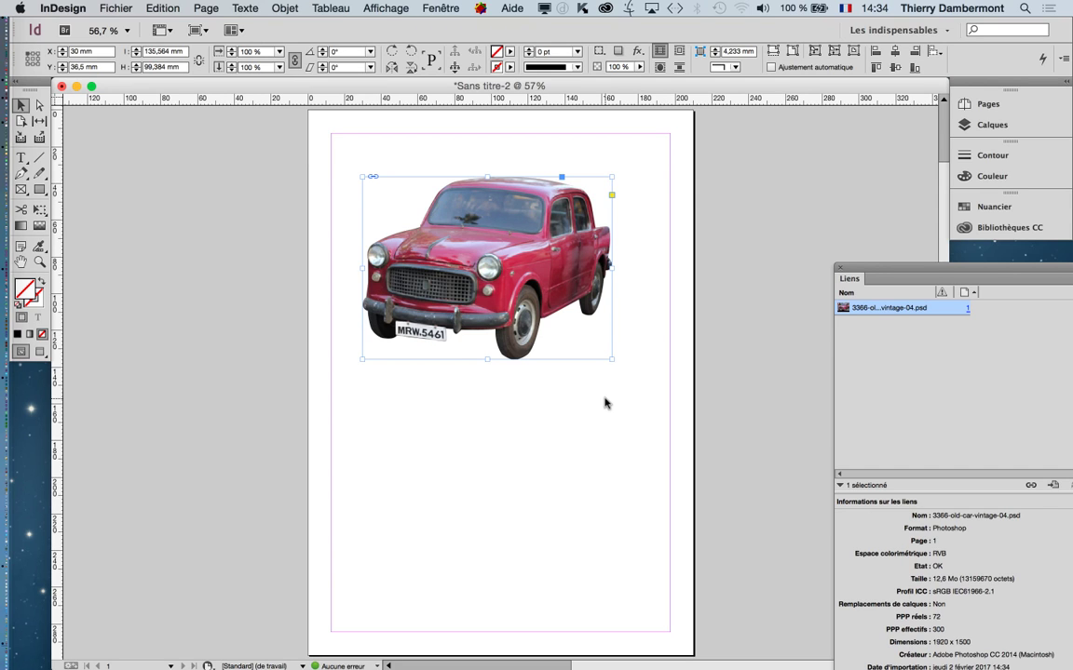
key("super+Tab")
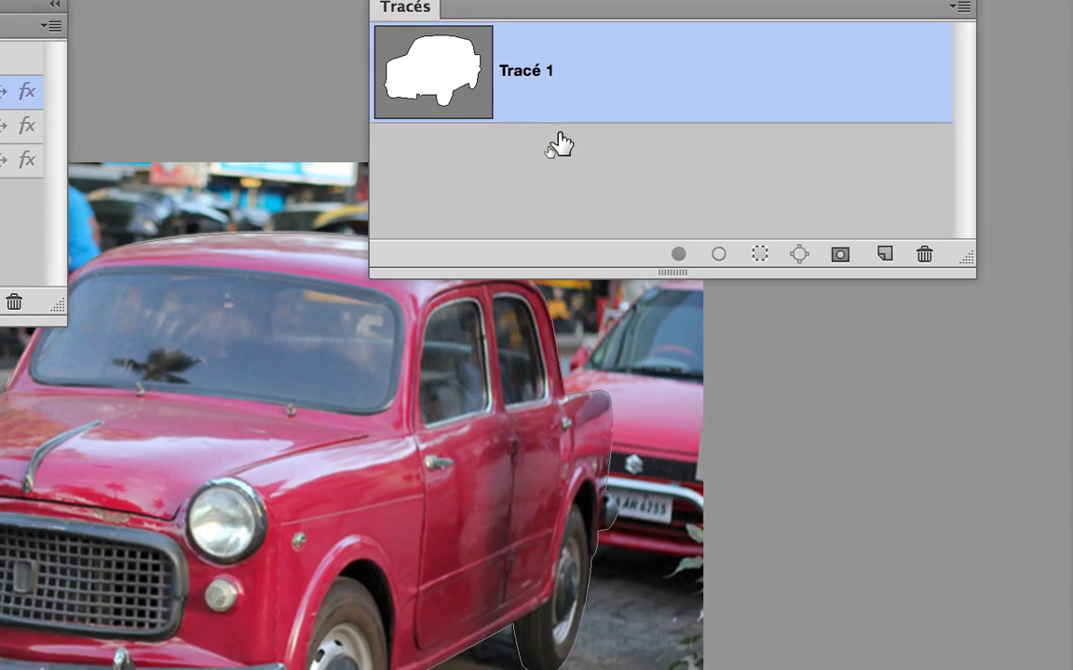
Make the car outline Tracé 1 the clipping path via the Masque… command.
left_click(555, 138)
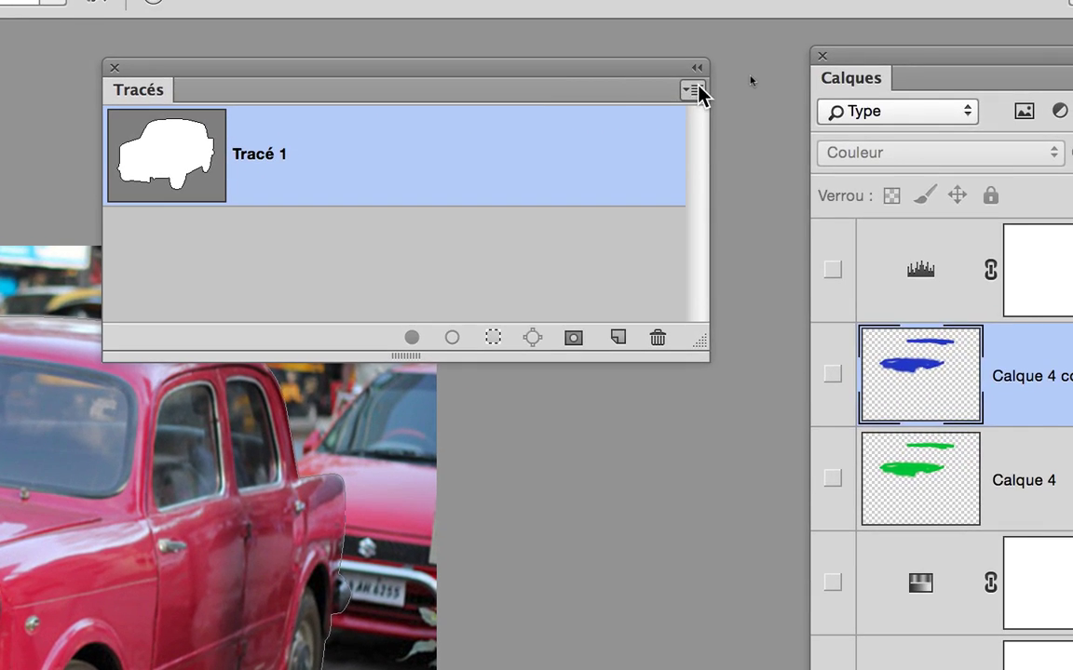
left_click(696, 91)
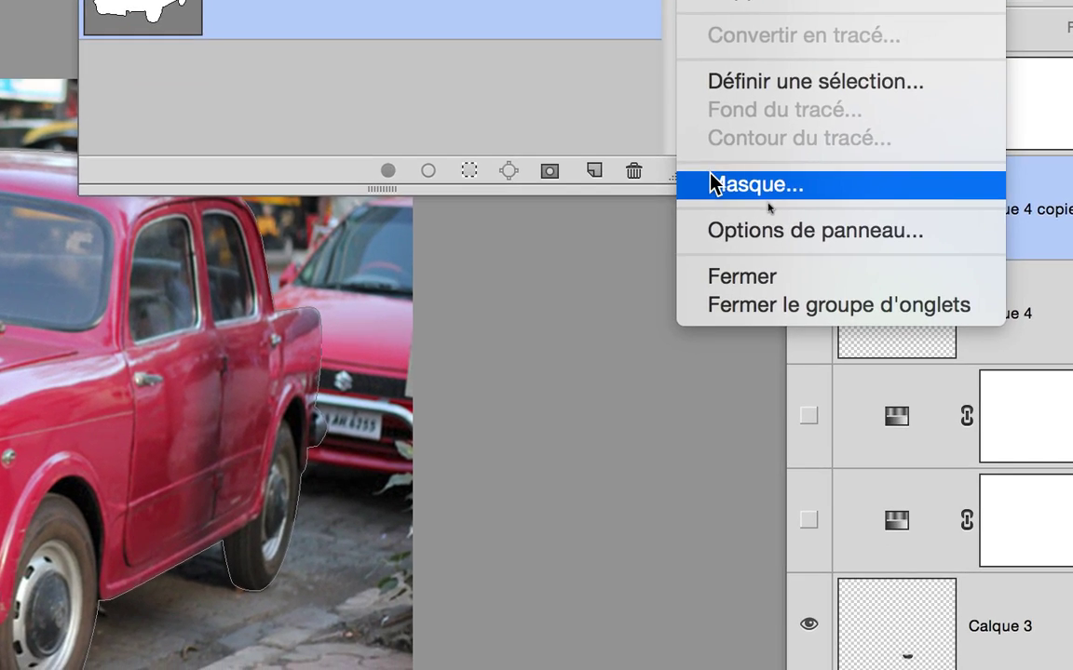
left_click(726, 305)
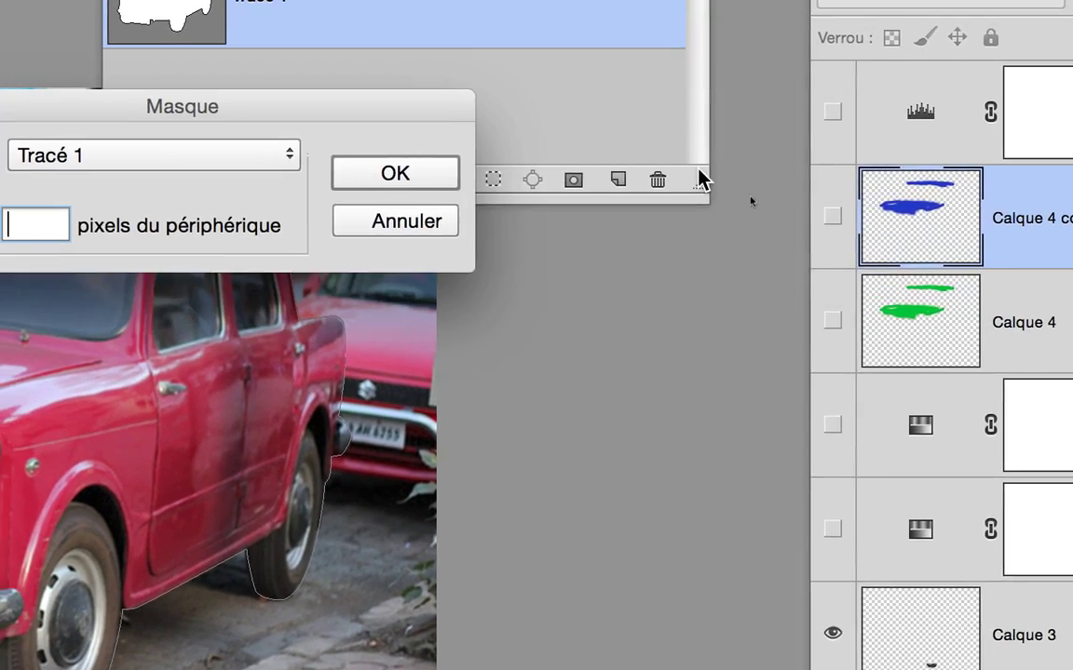
left_click(596, 174)
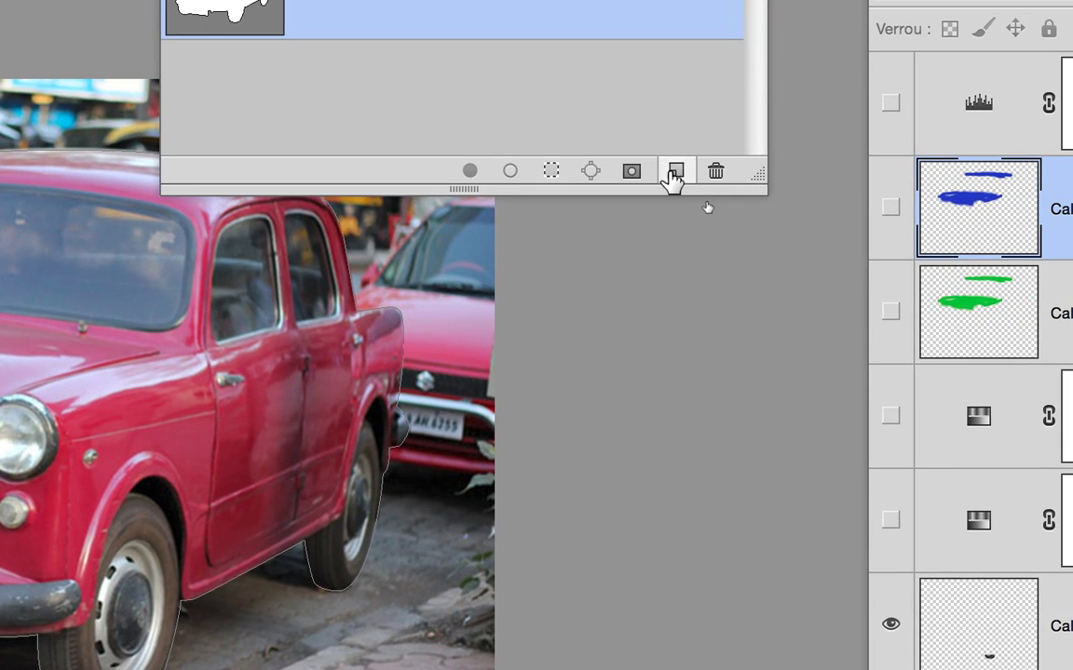
Add new paths Tracé 2 and Tracé 3, close the Paths panel, and return to InDesign.
left_click(712, 173)
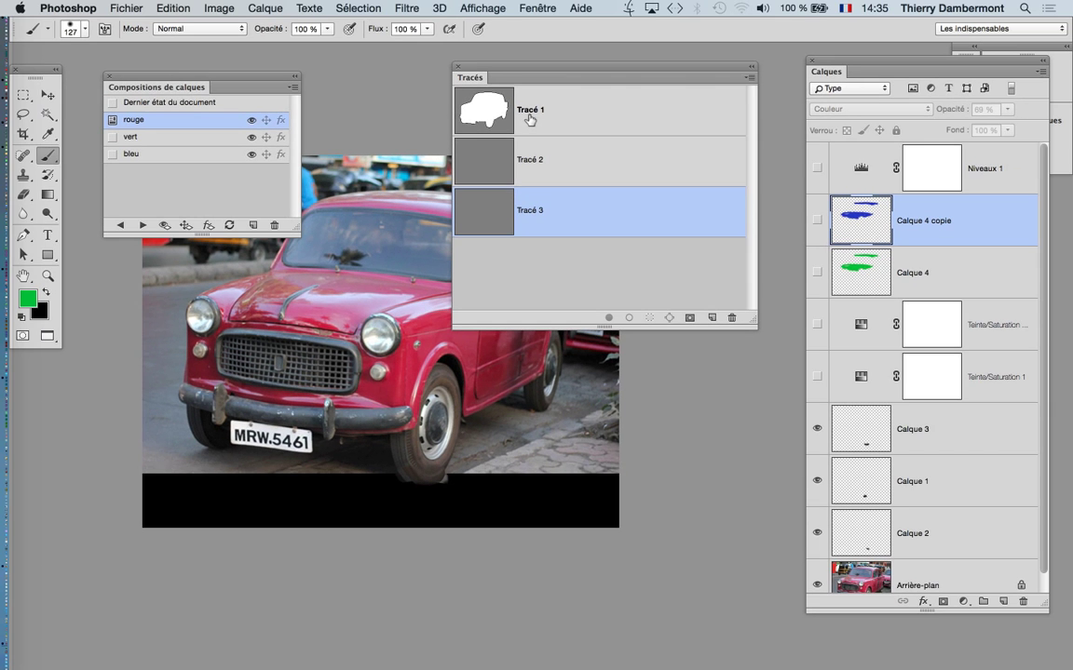
left_click(536, 296)
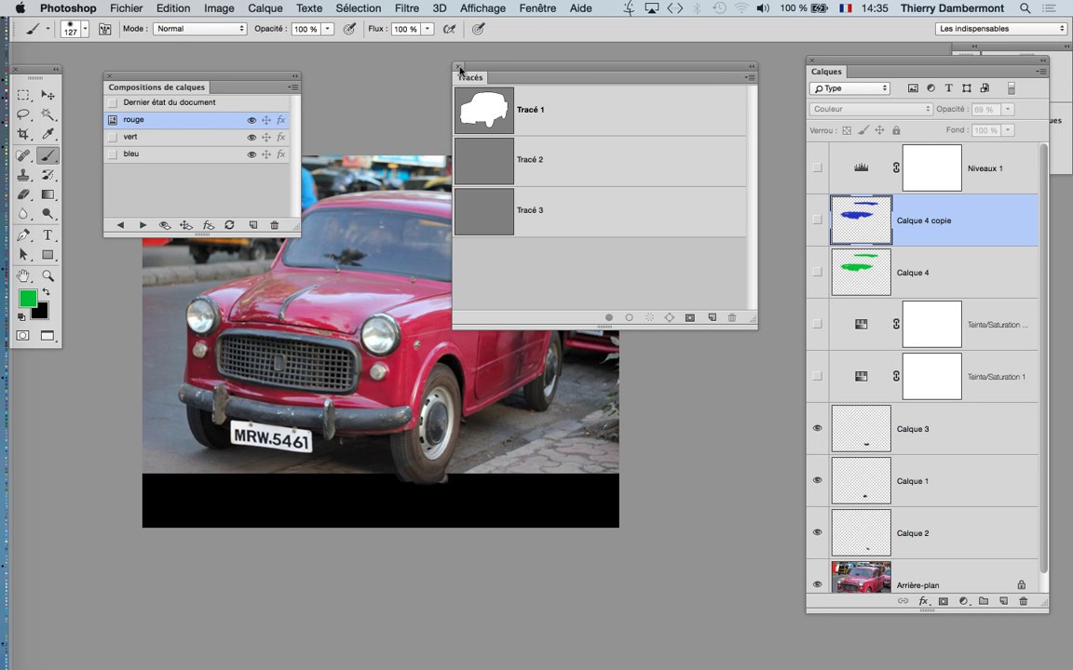
left_click(458, 67)
key("super+Tab")
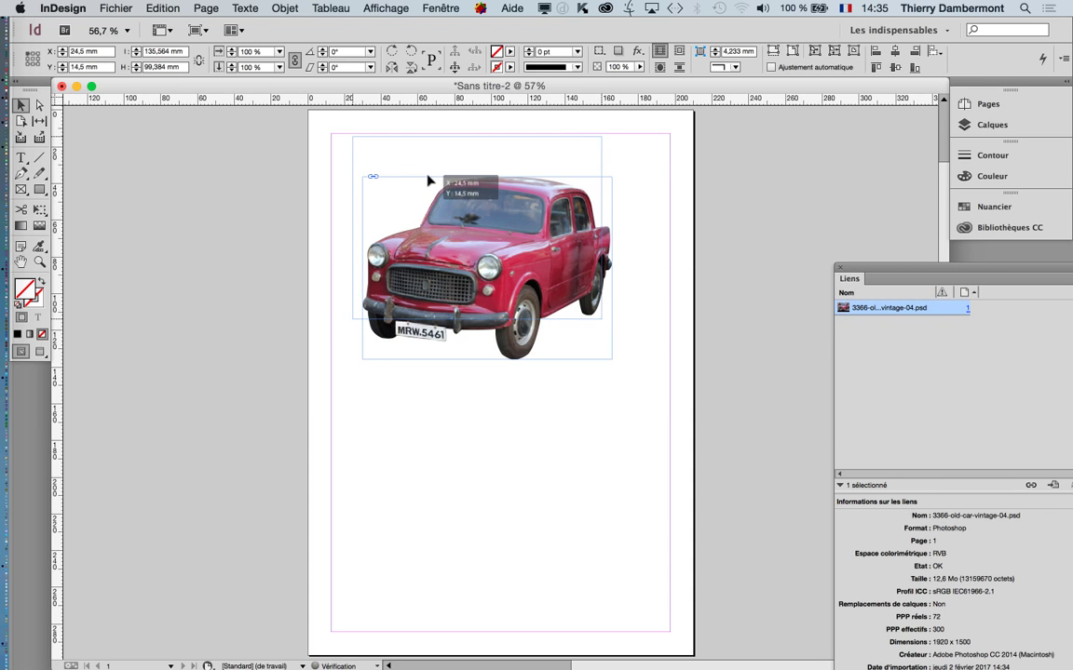
Move the car up onto the top margin and Alt-drag a duplicate frame below it.
left_click_drag(430, 201, 418, 158)
scroll(494, 250, "down", 1)
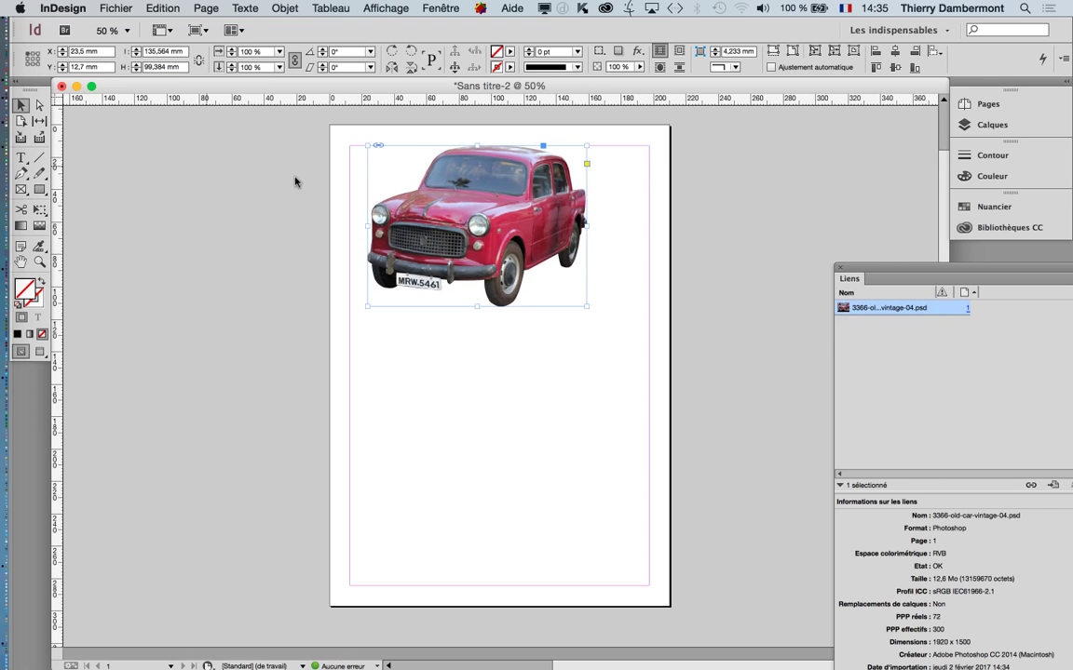
mouse_move(486, 191)
left_mouse_down()
mouse_move(498, 358)
mouse_move(502, 349)
mouse_move(527, 515)
left_mouse_up()
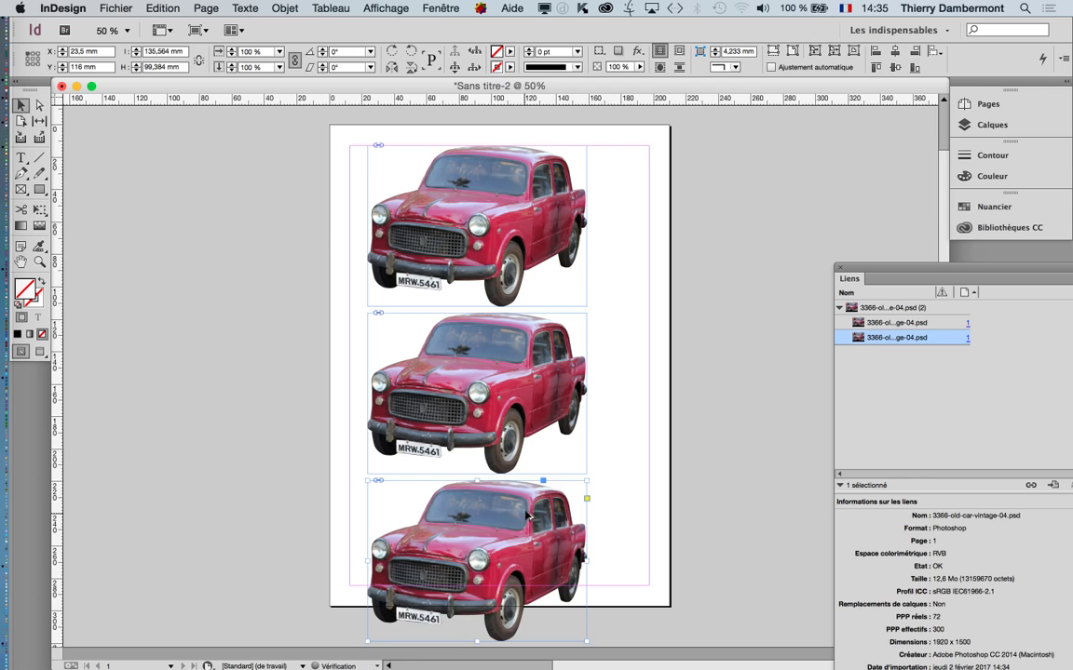
Select all three car frames, shrink them proportionally, and nudge them down together.
left_click_drag(330, 217, 596, 484)
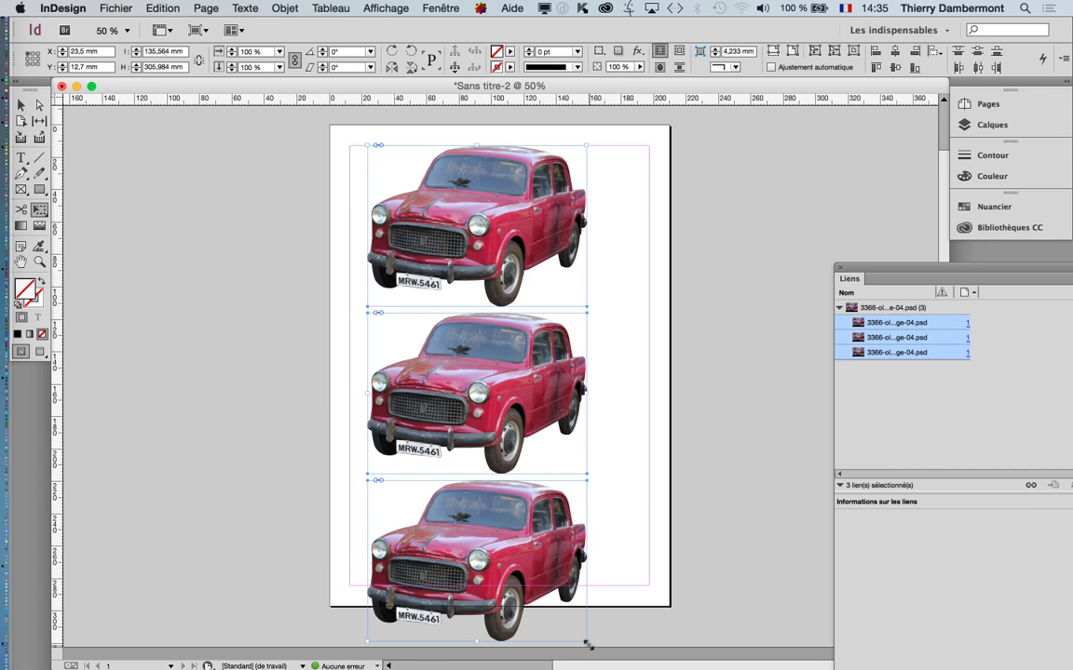
left_click_drag(585, 642, 509, 466)
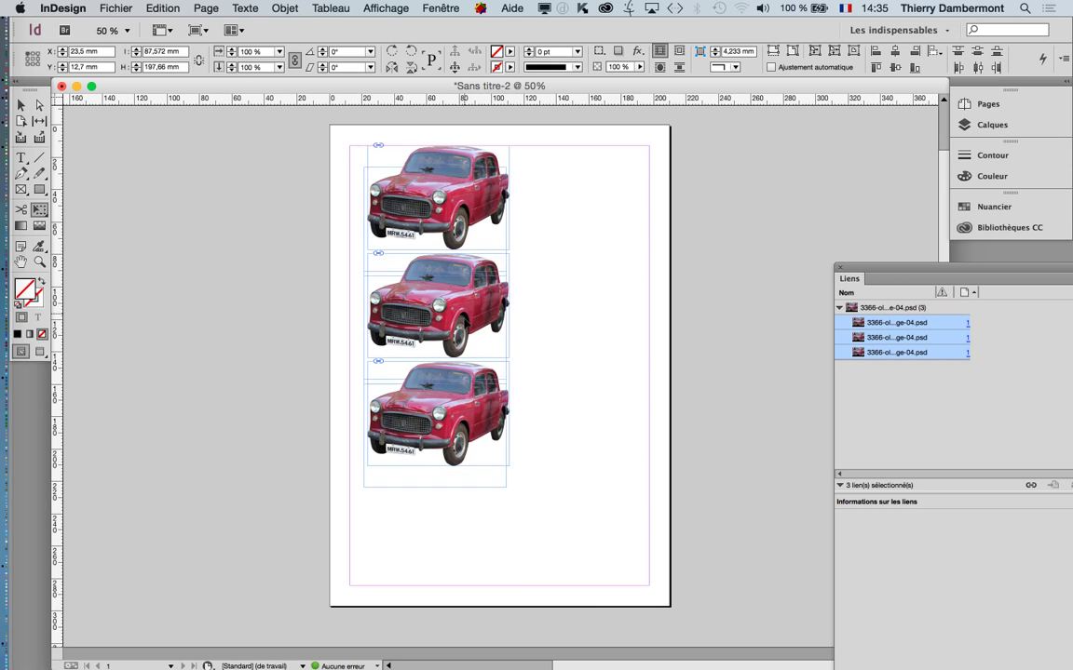
left_click_drag(468, 296, 465, 323)
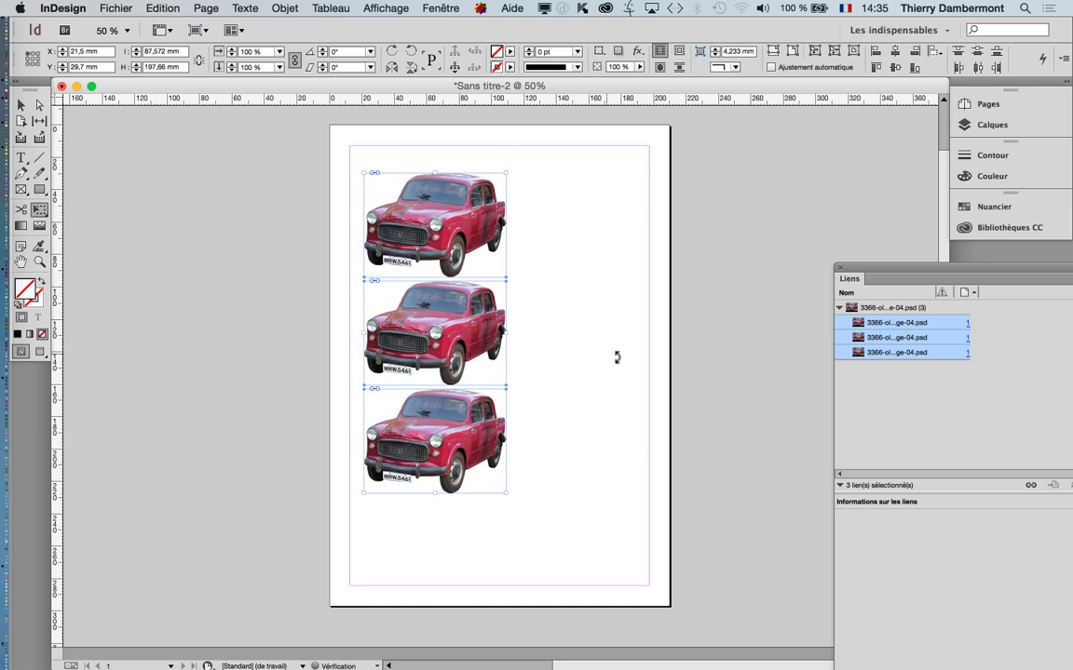
left_click(244, 180)
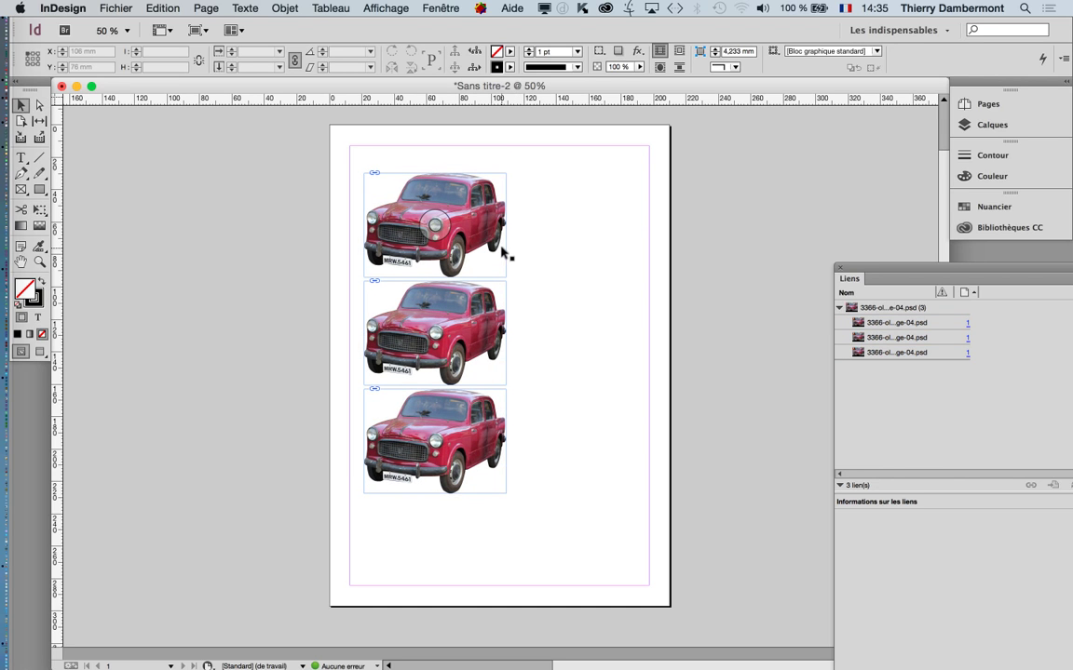
Float the Links panel, enlarge it, and widen the Name column to show full PSD names.
left_click_drag(860, 269, 619, 141)
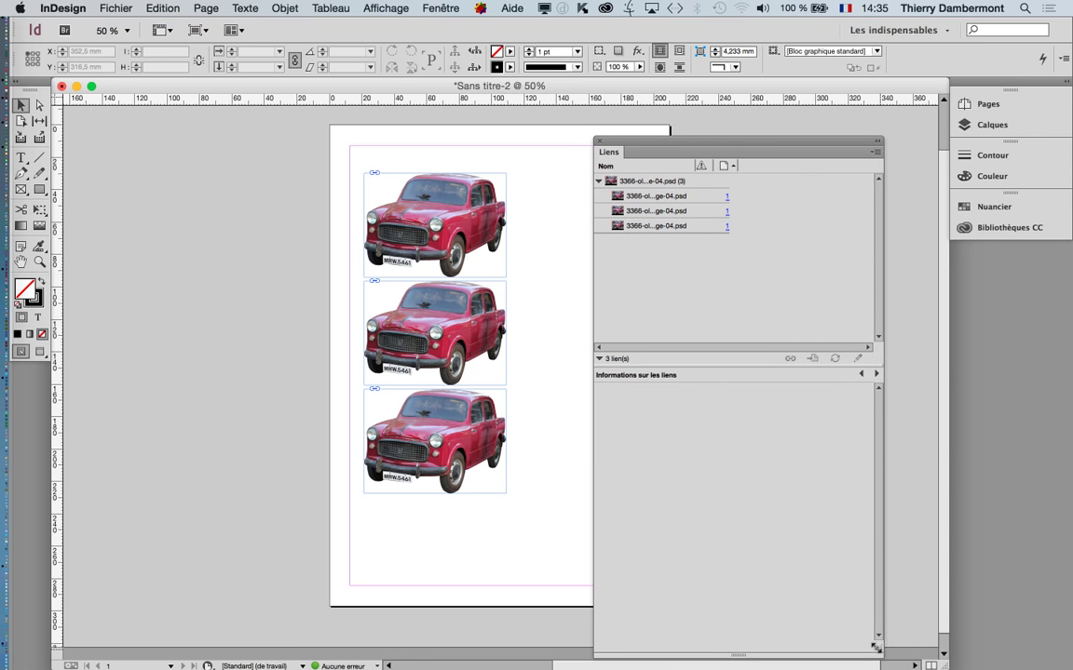
left_click_drag(875, 646, 1013, 564)
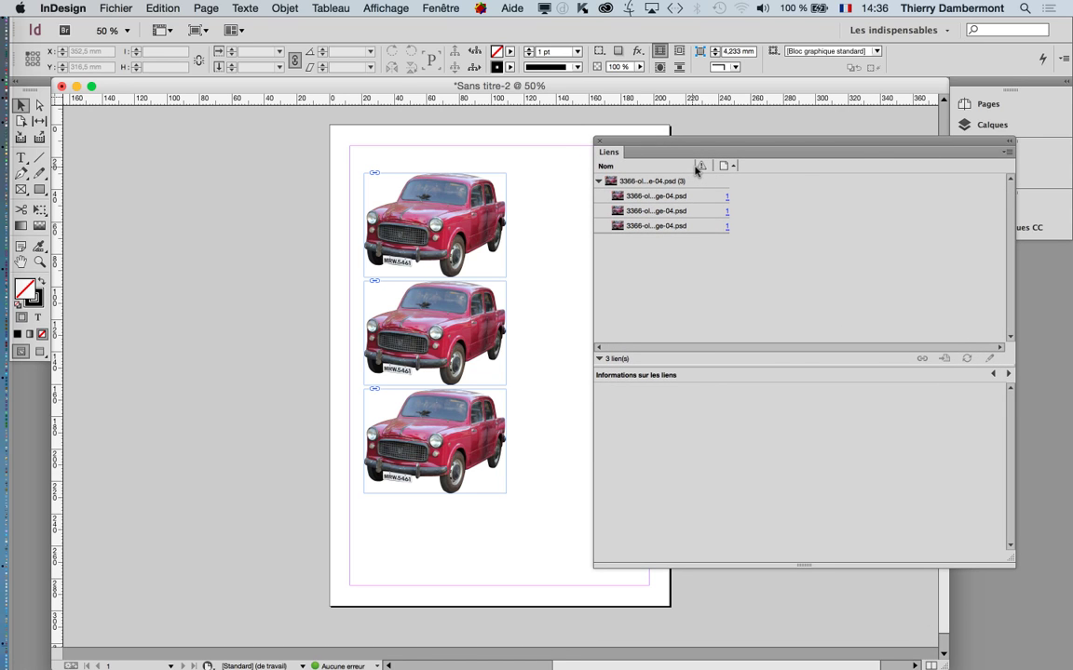
left_click_drag(738, 166, 755, 186)
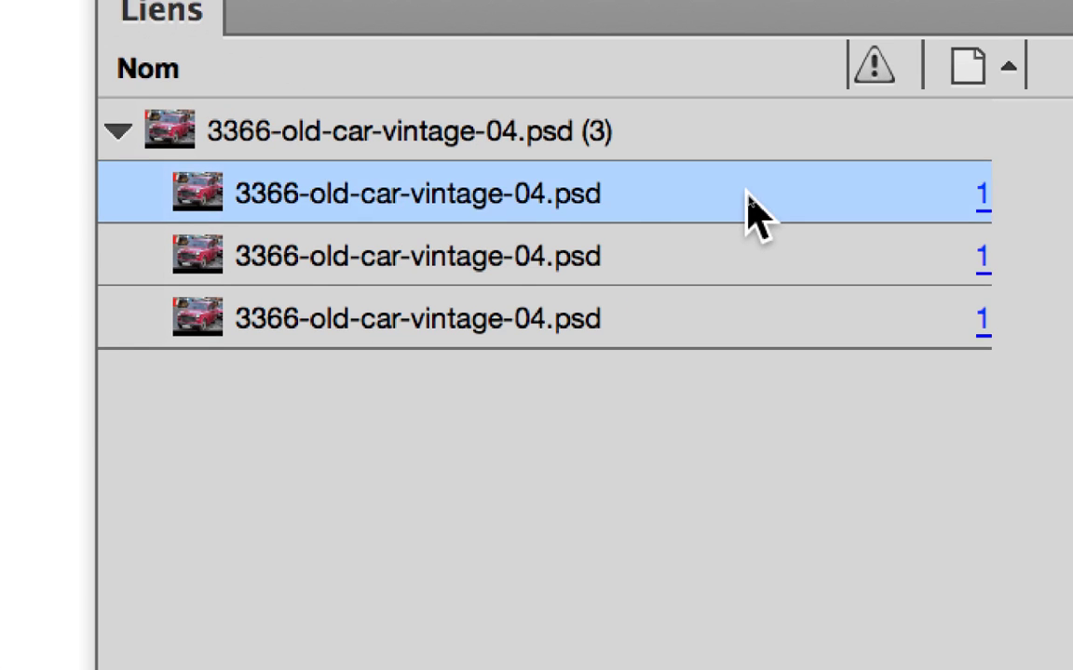
Check each car copy's link entry, leaving the middle car selected and the panel moved aside.
key("Down")
key("Down")
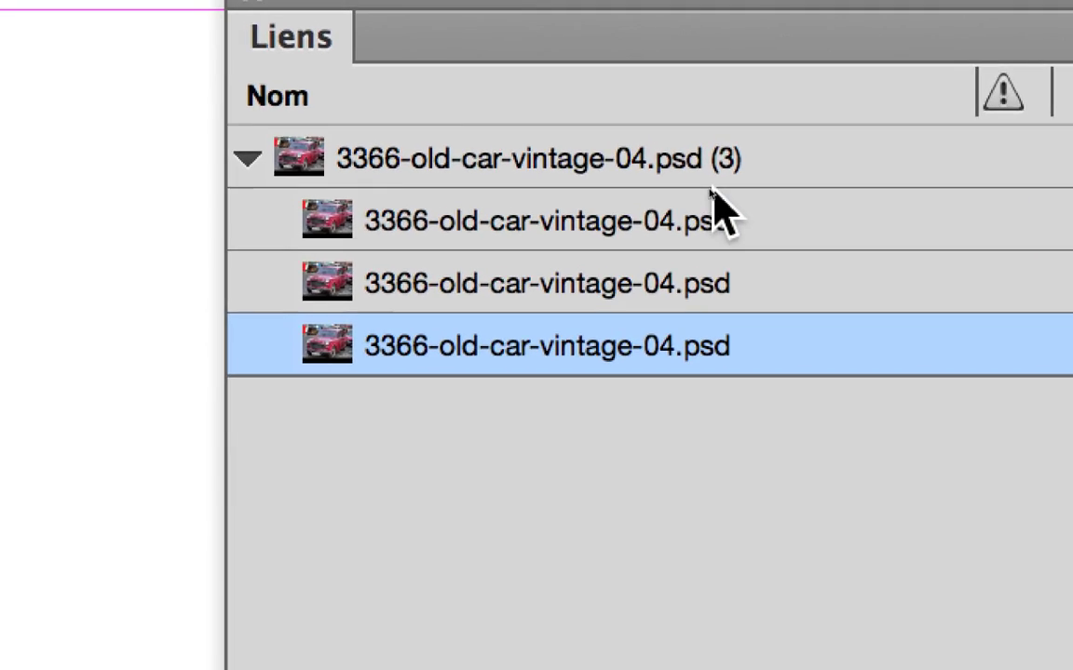
left_click(712, 186)
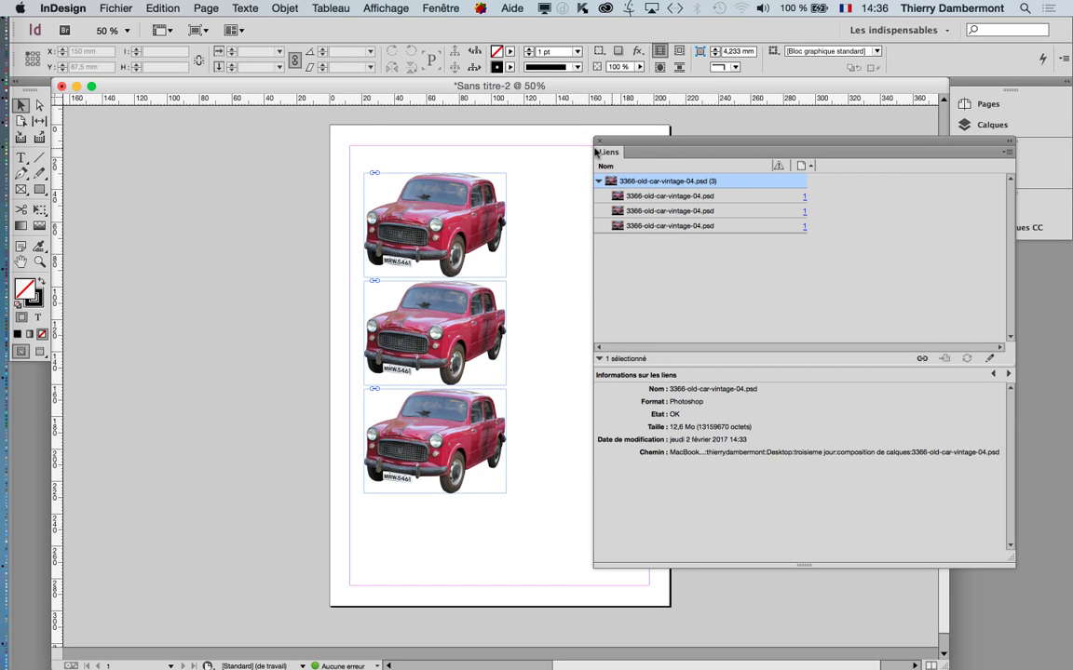
left_click(482, 324)
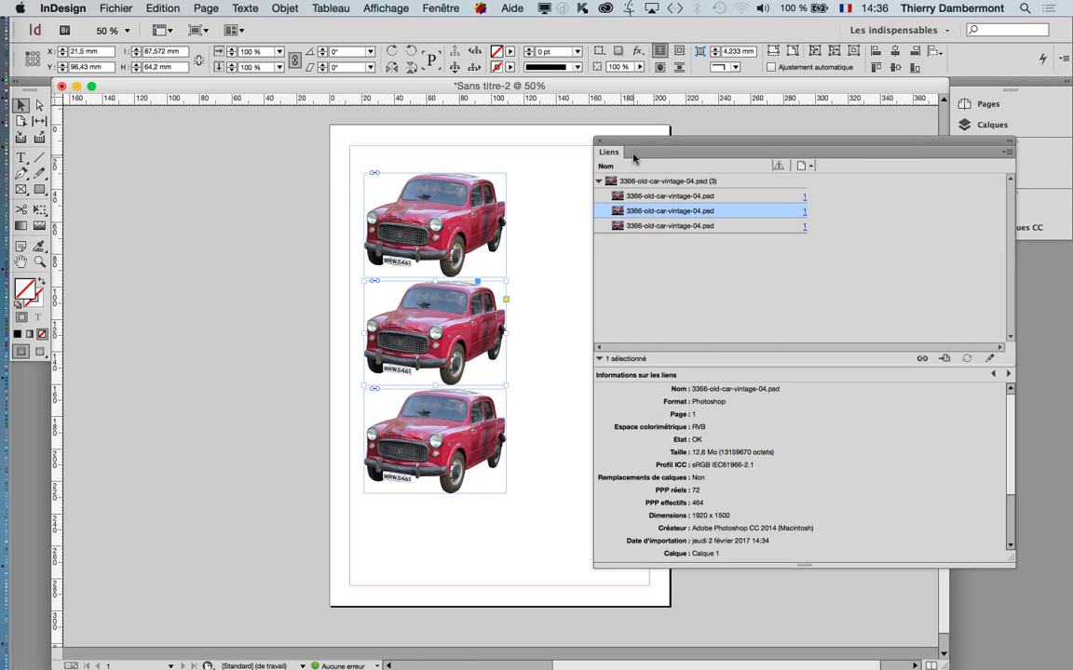
left_click_drag(632, 144, 781, 152)
scroll(419, 168, "right", 3)
scroll(335, 172, "right", 2)
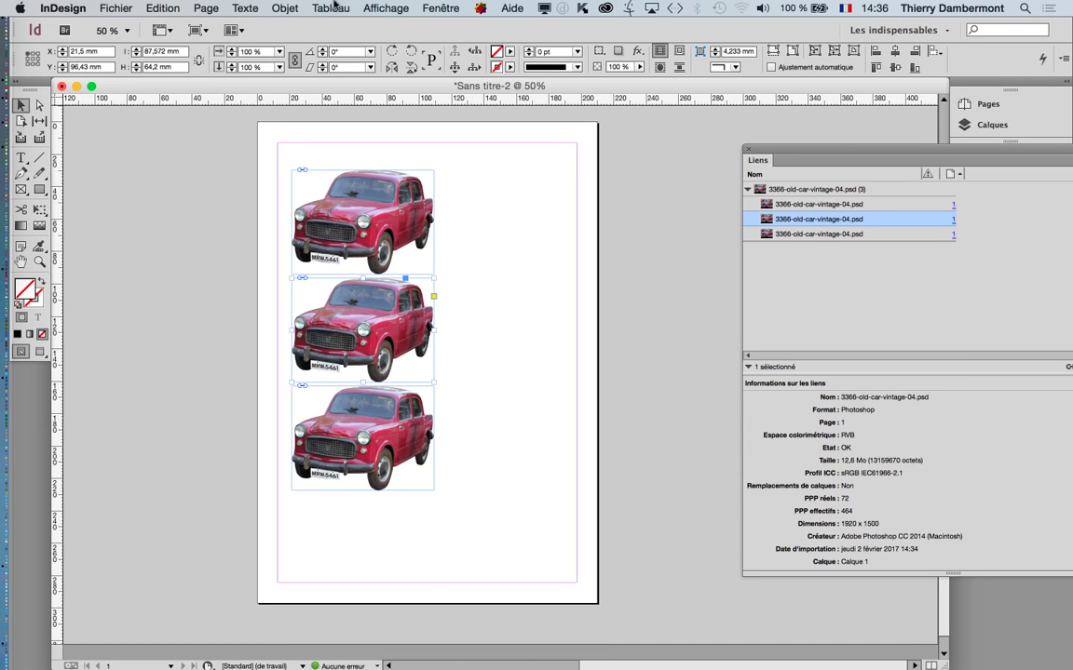
left_click(286, 9)
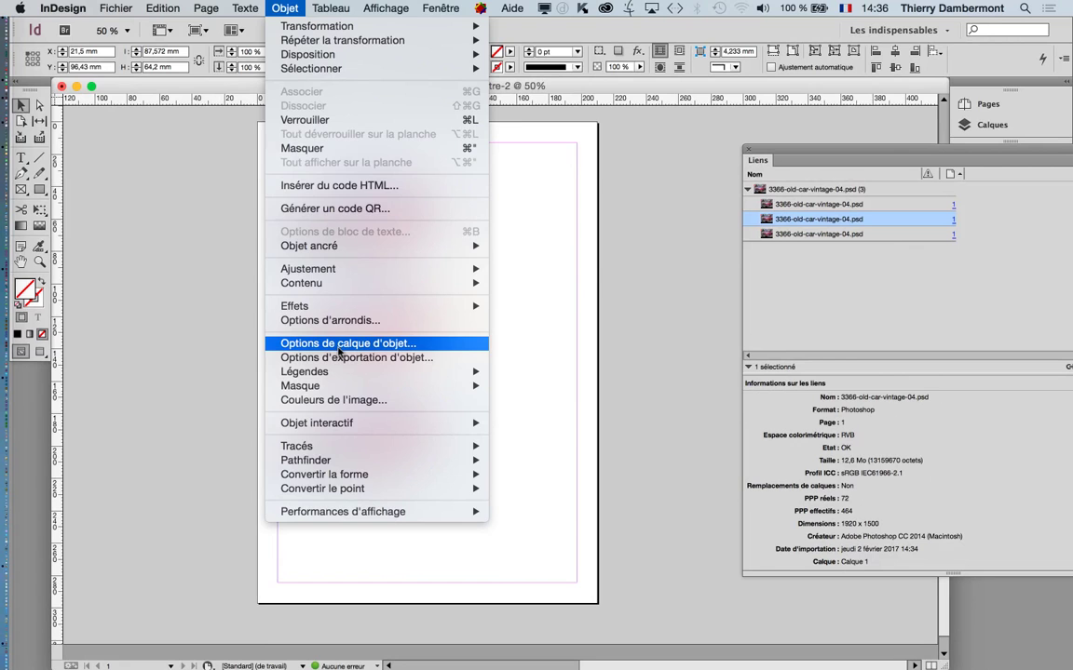
Set the middle car's Object Layer Options comp to vert with preview on, then select the bottom car.
left_click(338, 348)
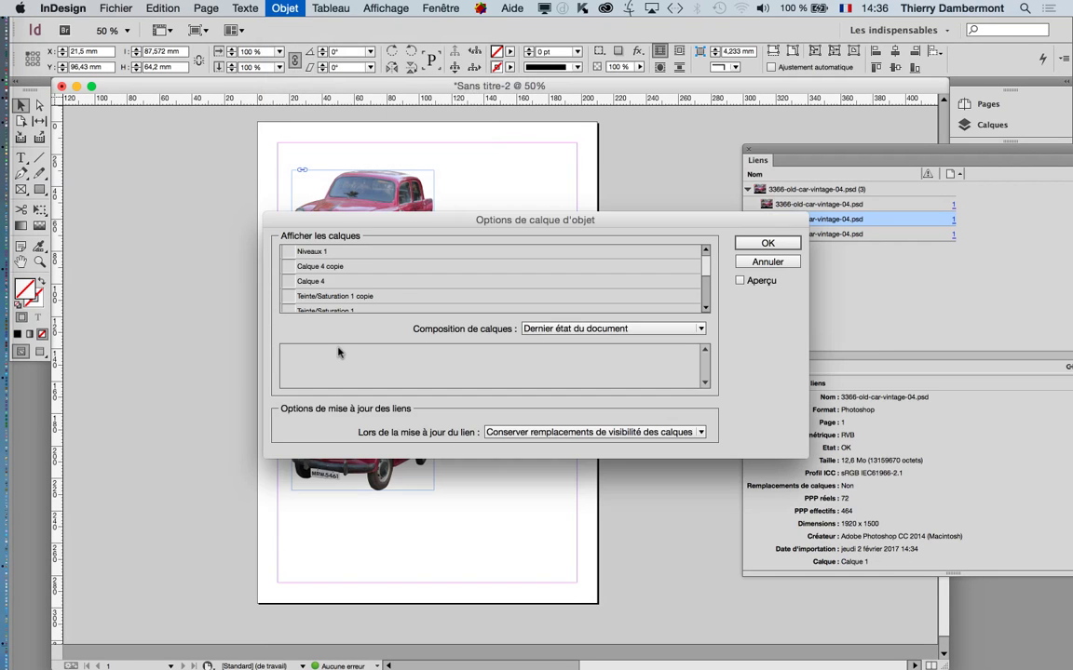
left_click_drag(341, 223, 549, 132)
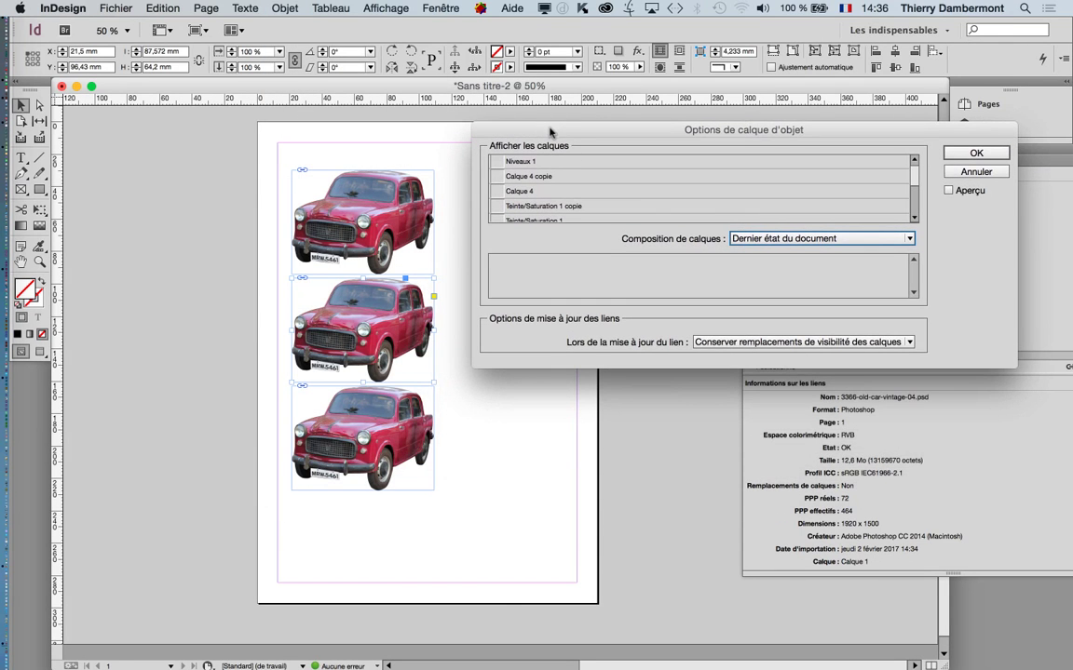
left_click_drag(908, 370, 958, 553)
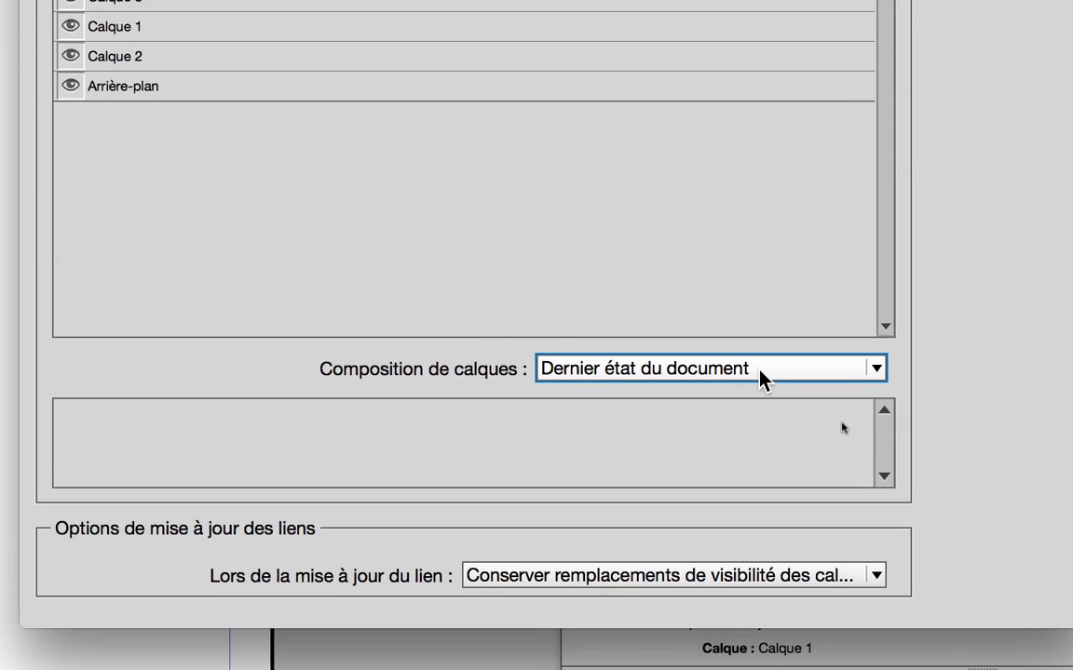
left_click(761, 369)
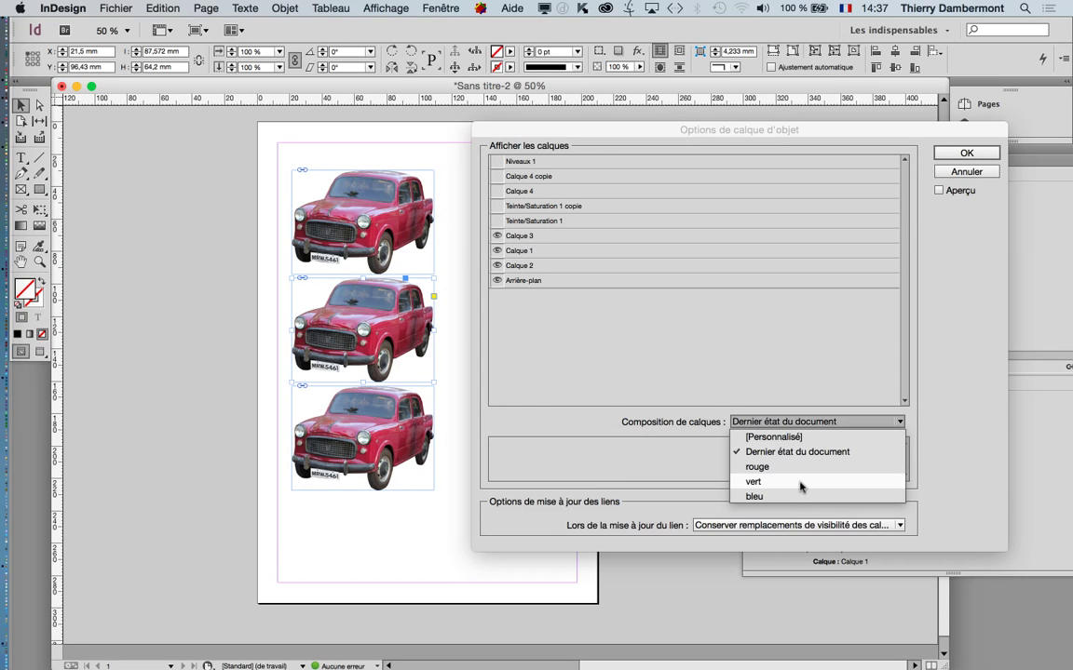
left_click(801, 482)
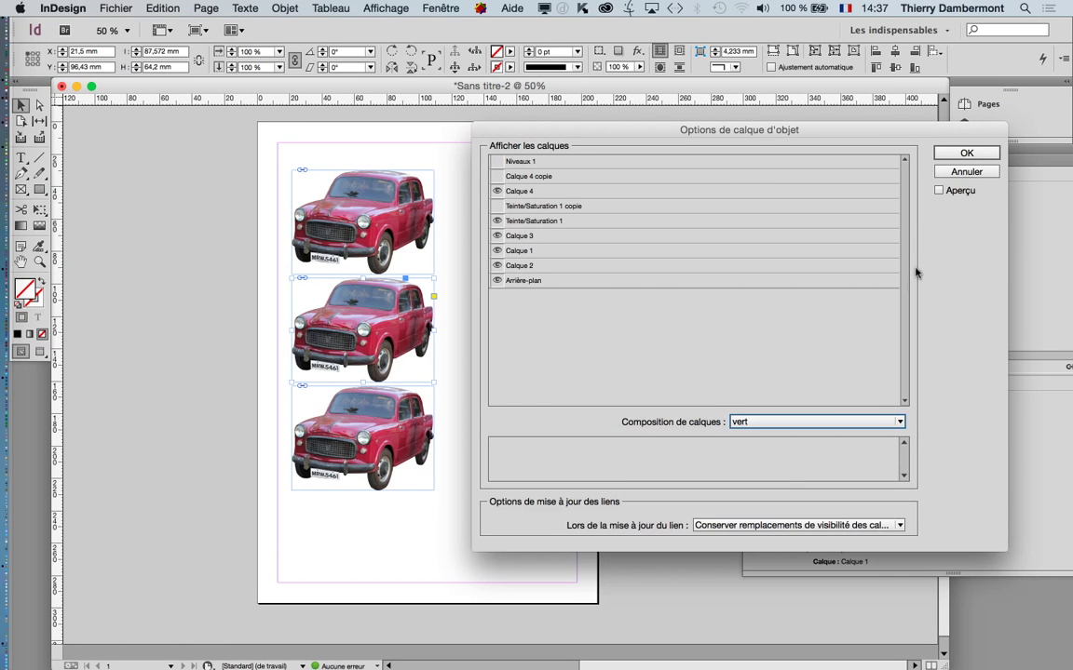
left_click(939, 190)
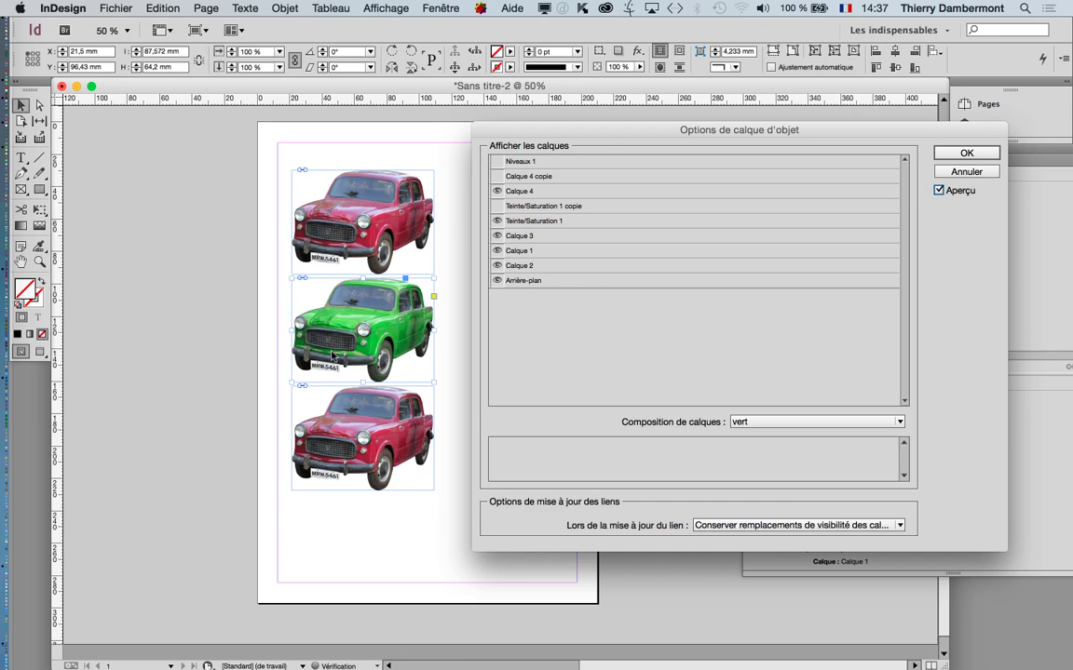
left_click(964, 154)
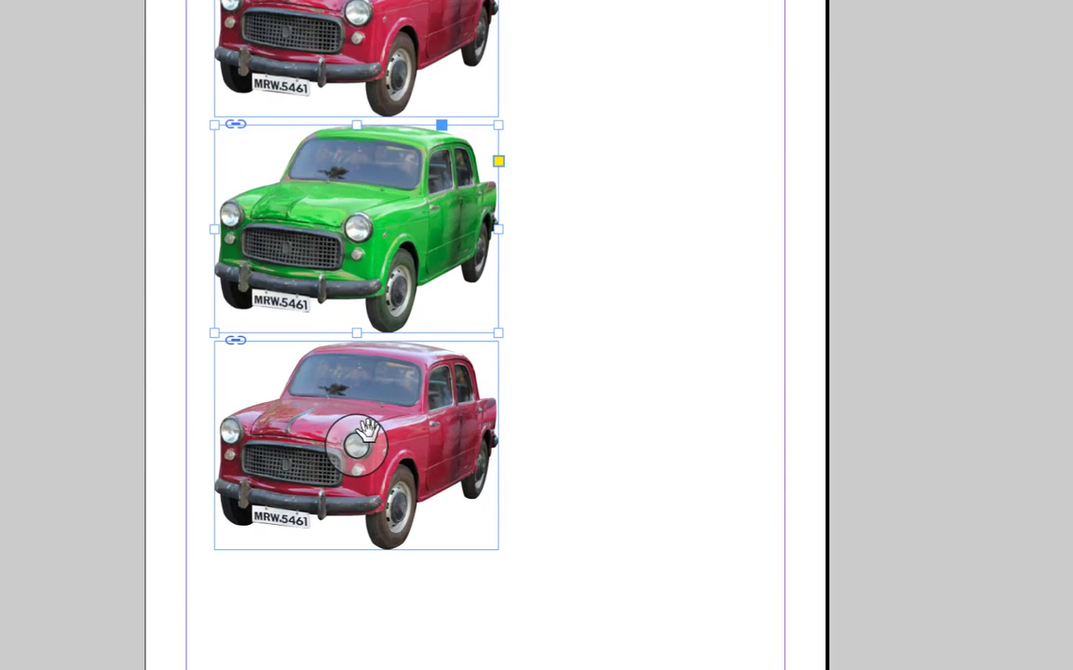
left_click(360, 415)
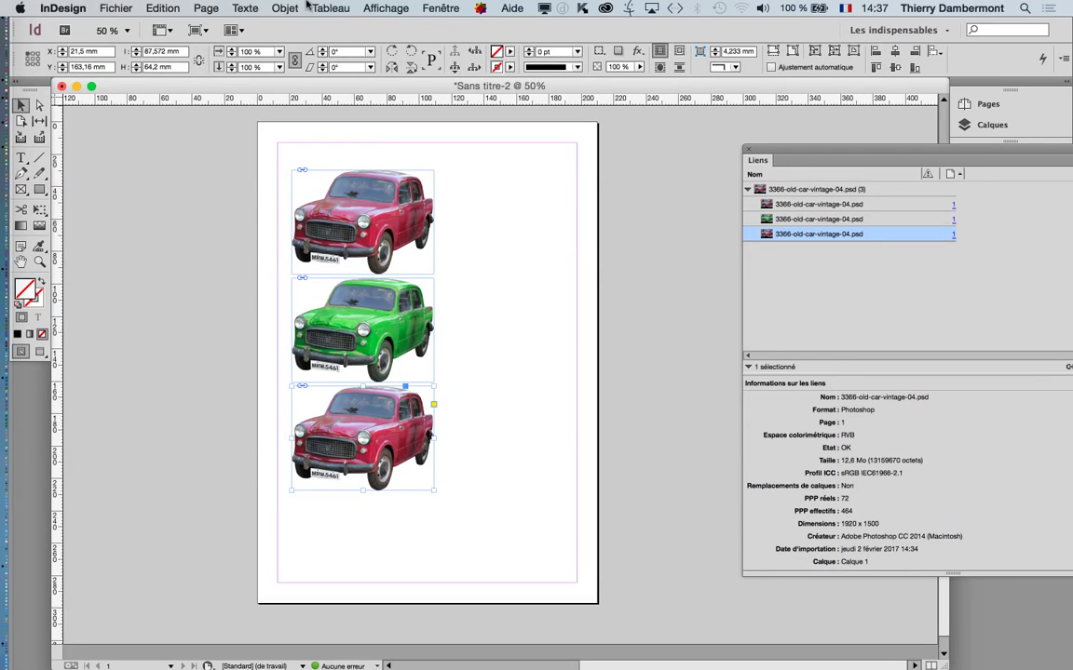
left_click(280, 7)
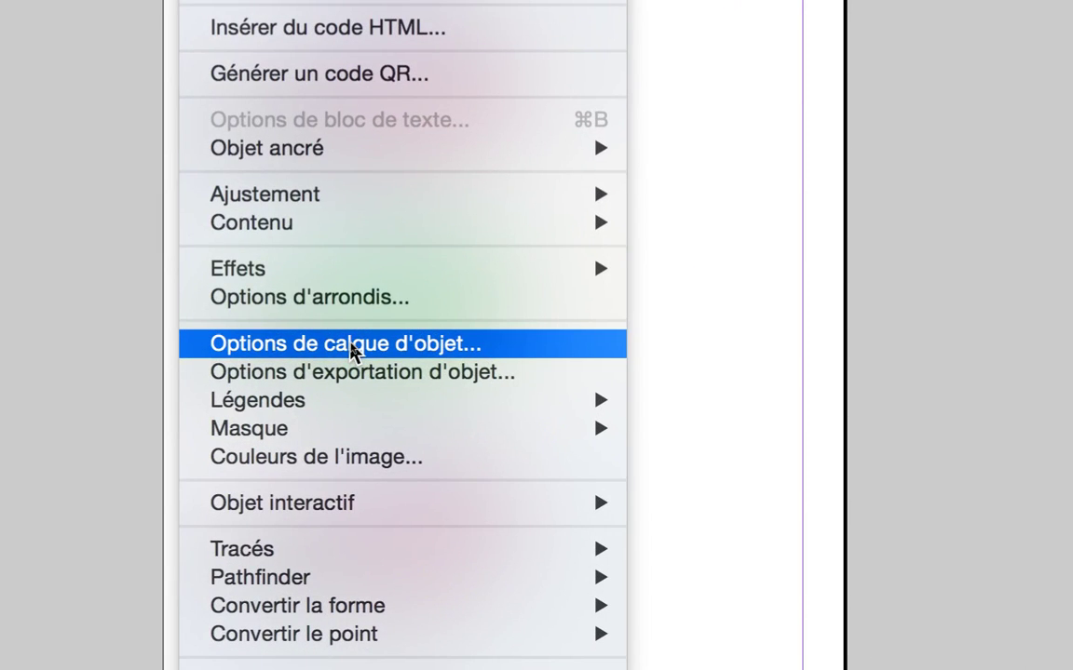
Switch the bottom car's object layer comp to bleu, then deselect it.
left_click(354, 351)
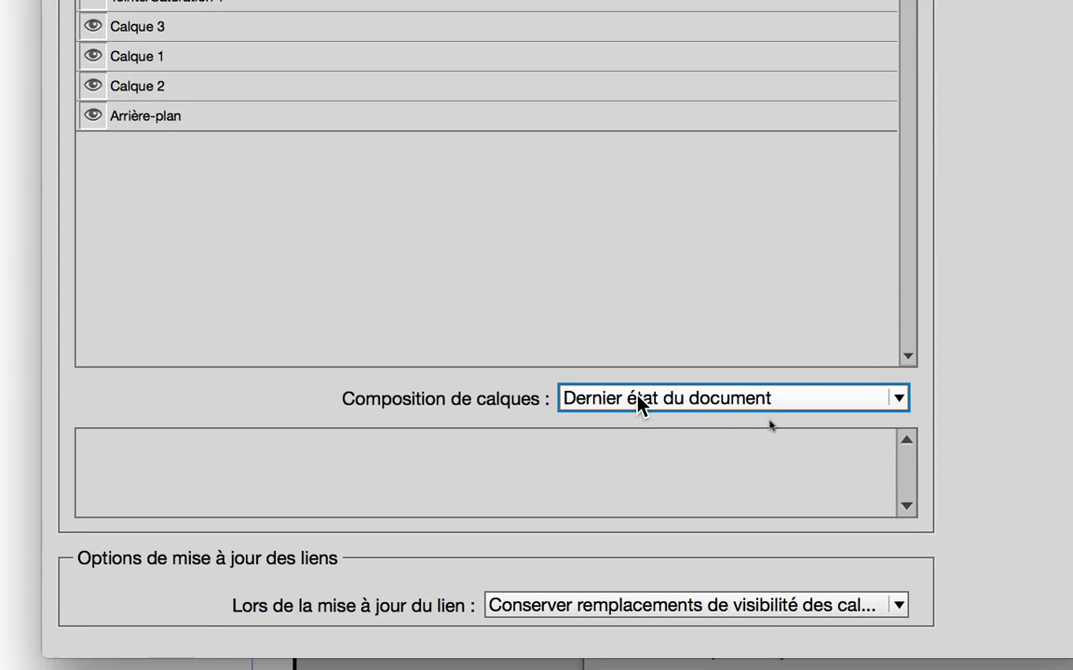
left_click(641, 401)
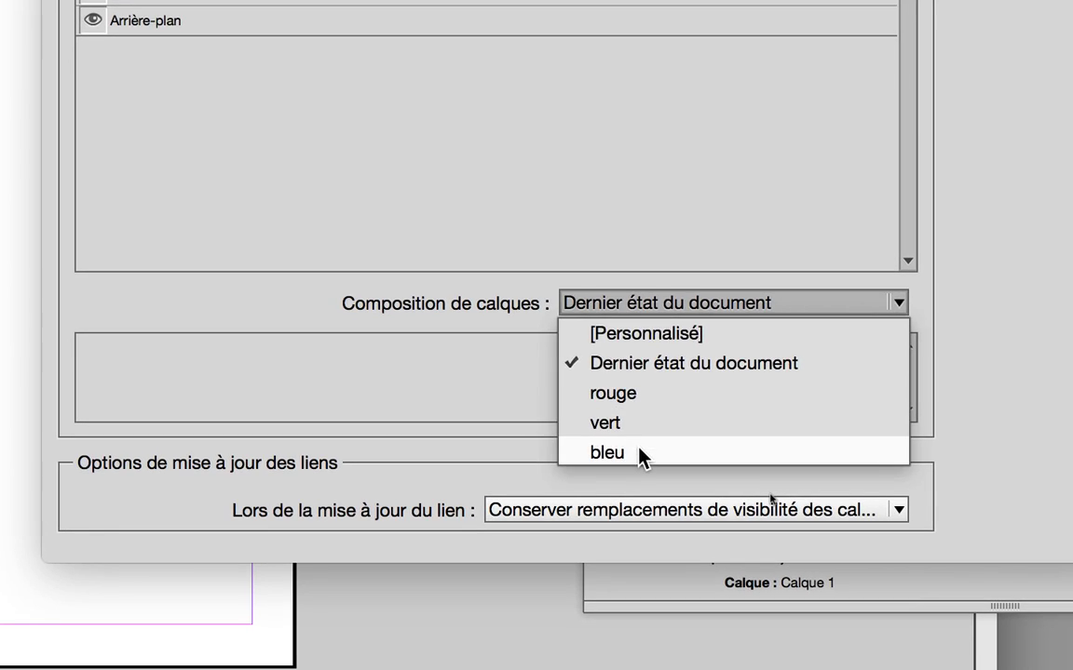
left_click(641, 454)
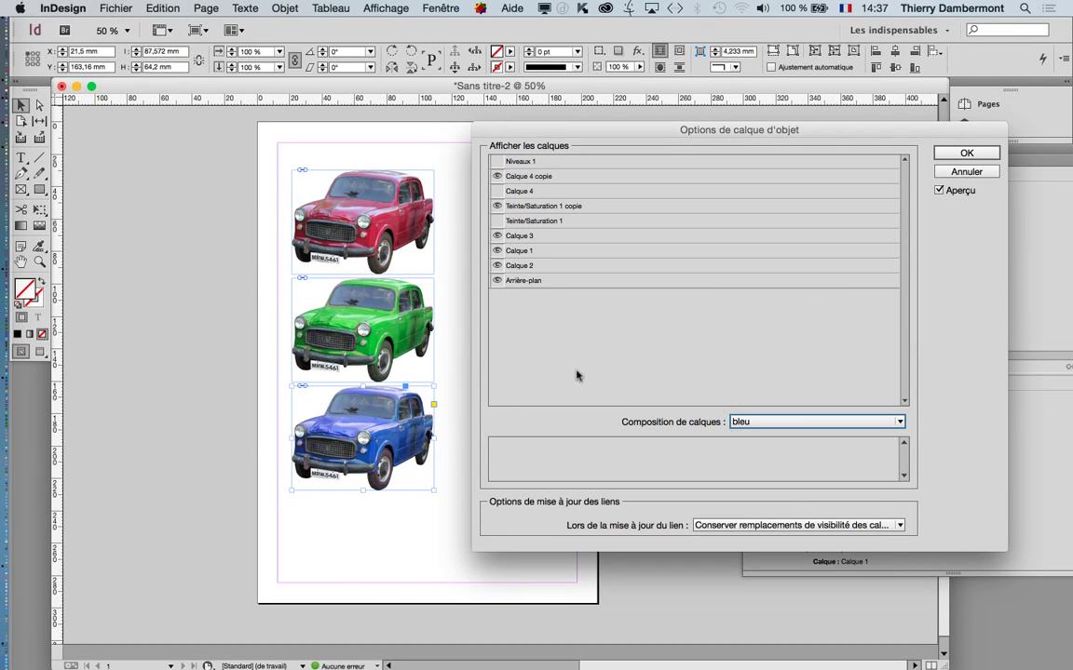
left_click(973, 152)
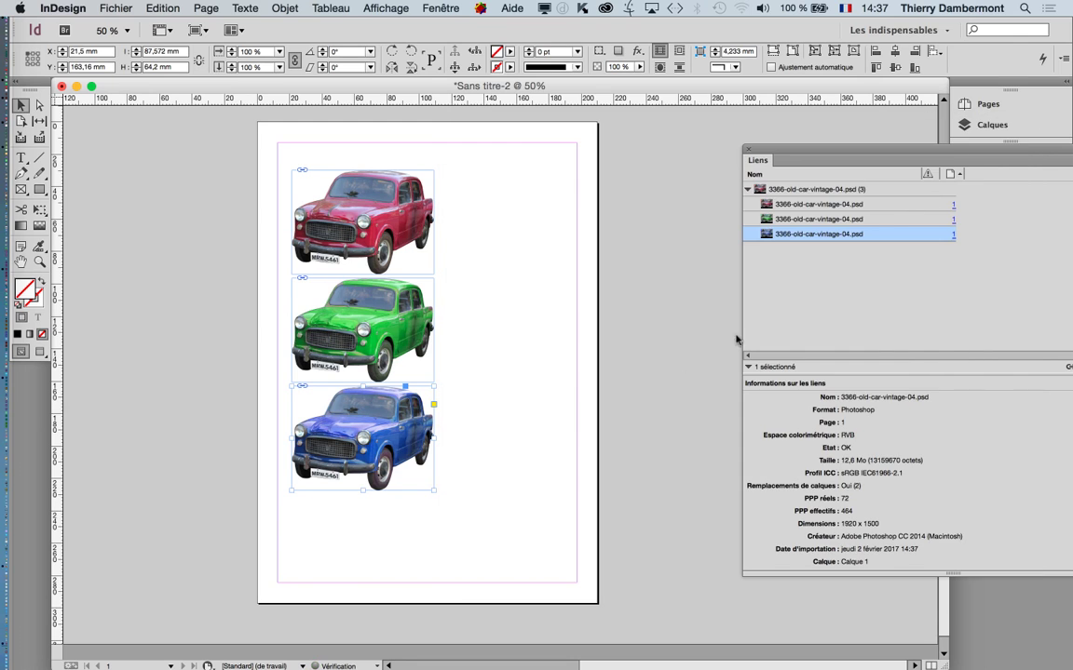
left_click(544, 397)
Preview the three cars without frame edges, zooming to 100%, 75% and back to 50%.
left_click(39, 351)
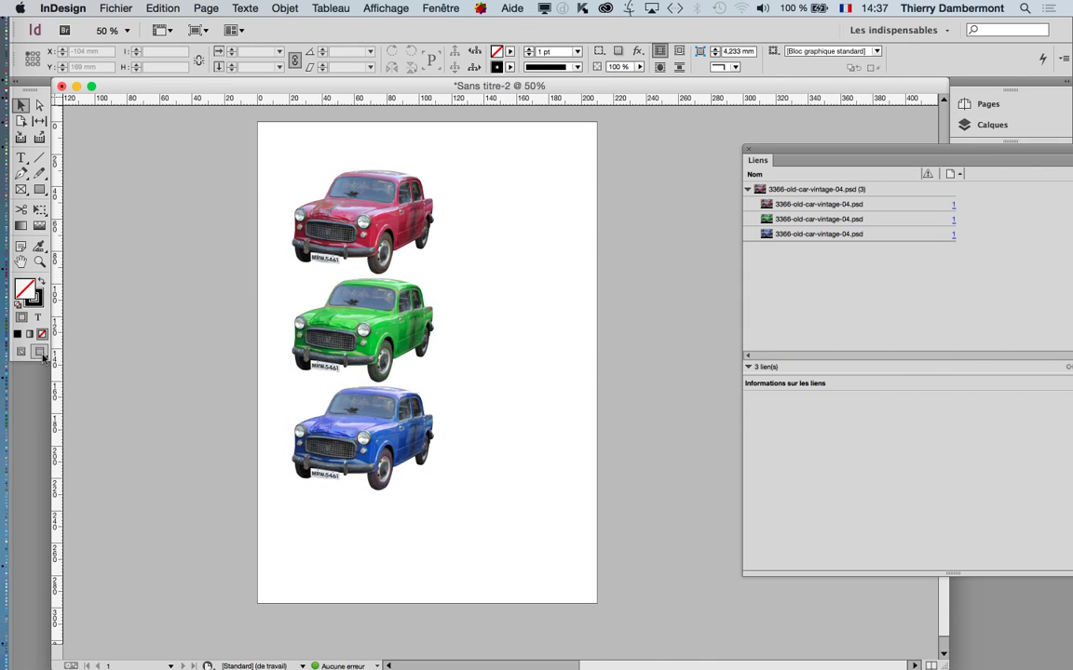
key("super+1")
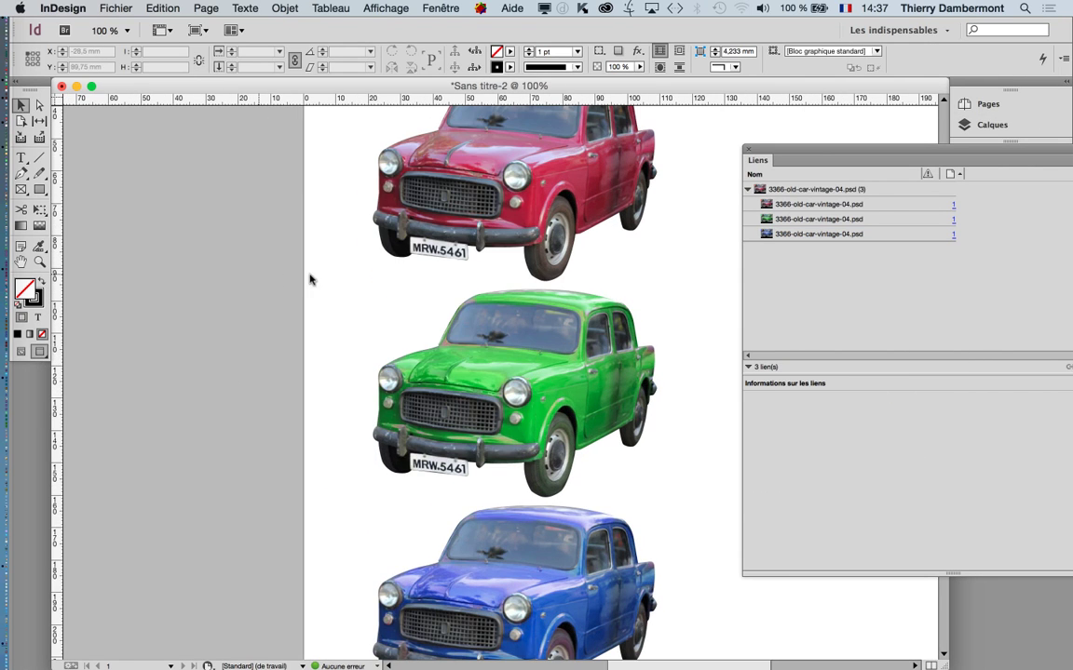
key("super+minus")
key("super+minus")
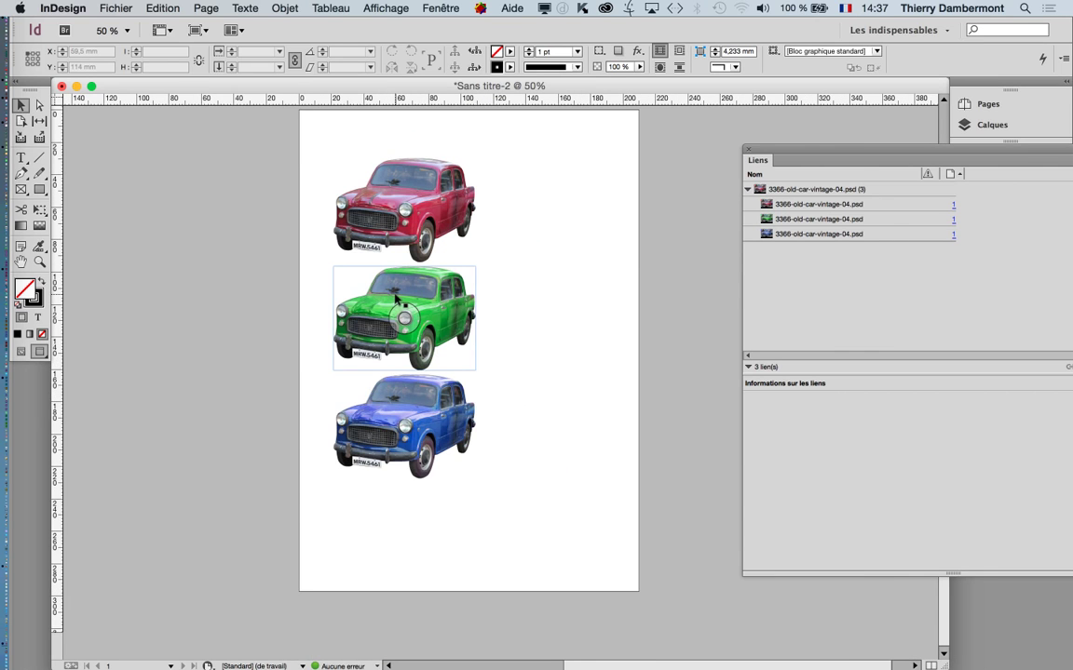
key("super+equal")
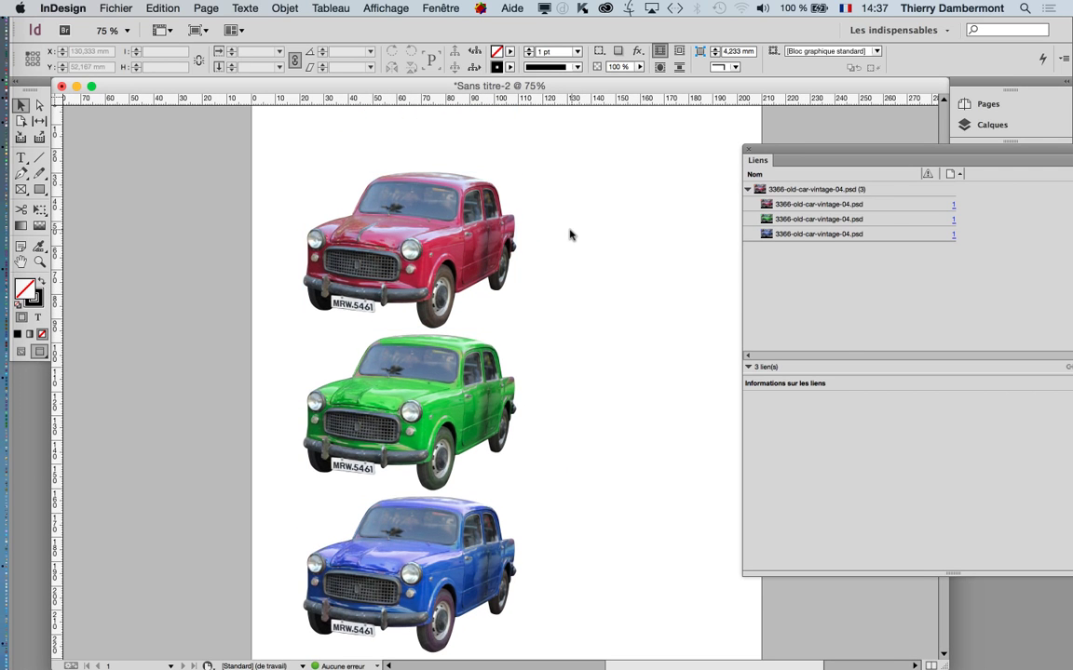
key("super+minus")
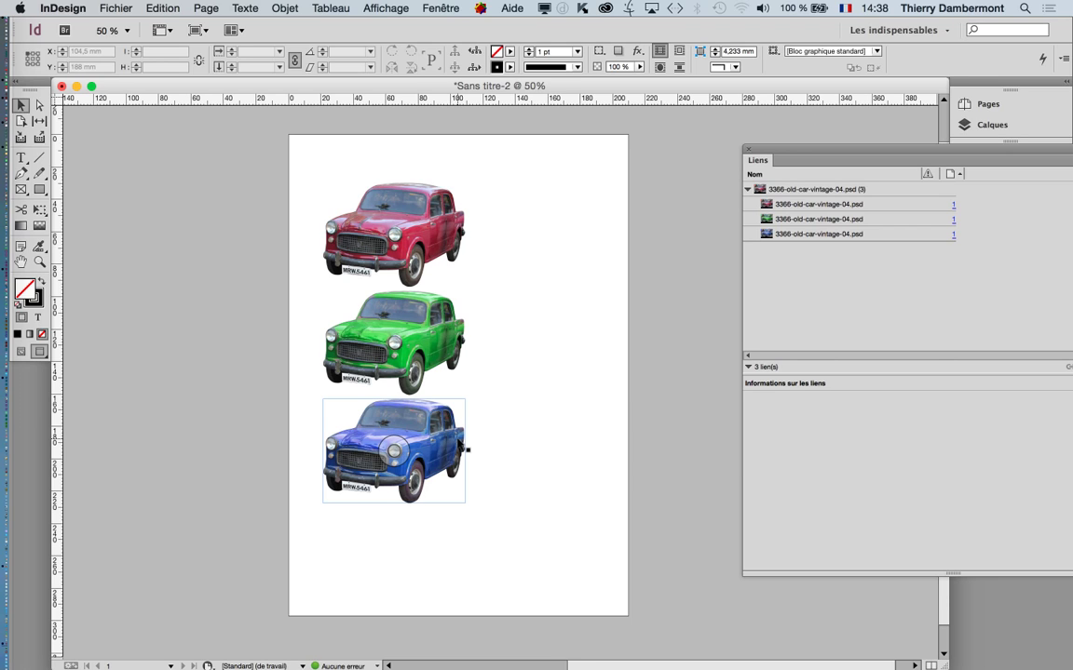
left_click(536, 371)
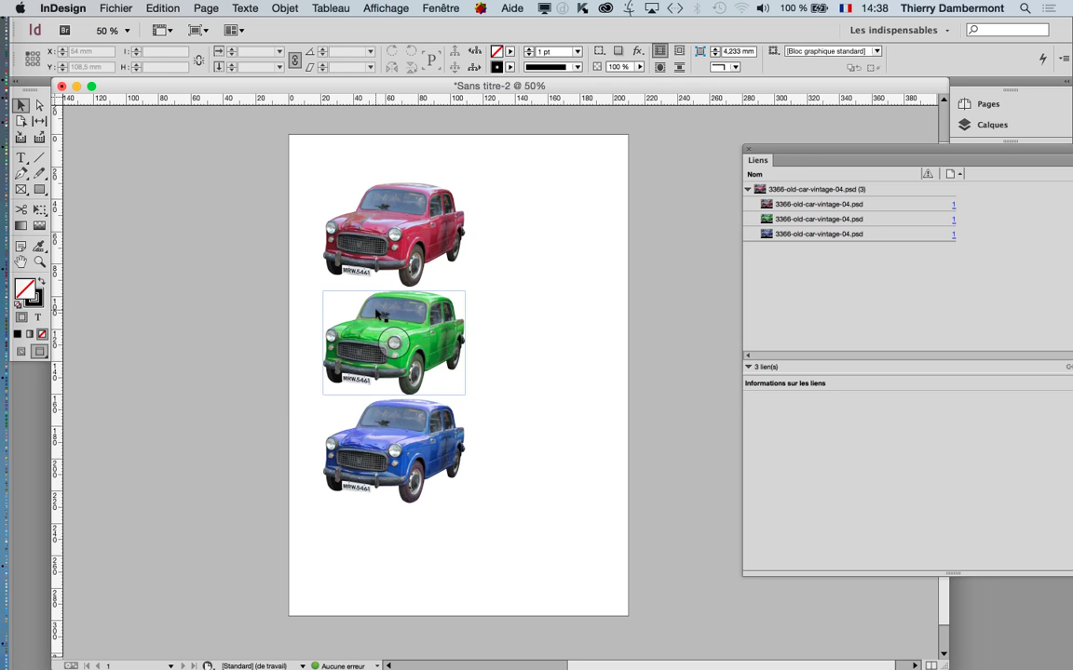
Zoom onto the red car, select it to show its link details, and pan the view left.
scroll(377, 244, "up", 3)
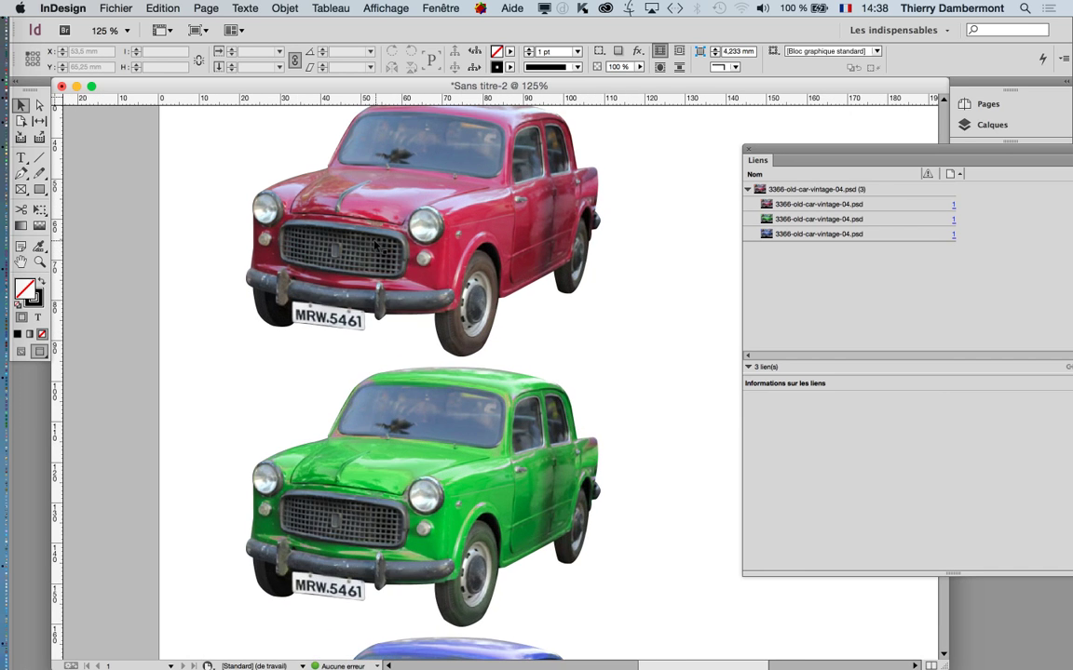
scroll(378, 241, "up", 2)
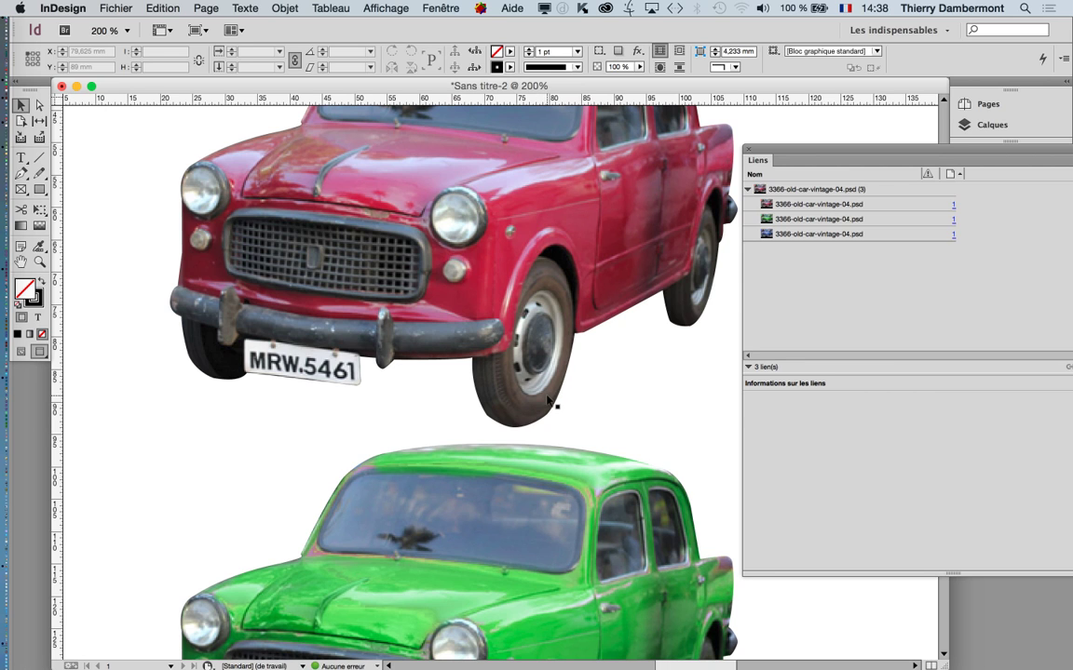
scroll(549, 401, "down", 2)
left_click(552, 405)
scroll(522, 372, "down", 1)
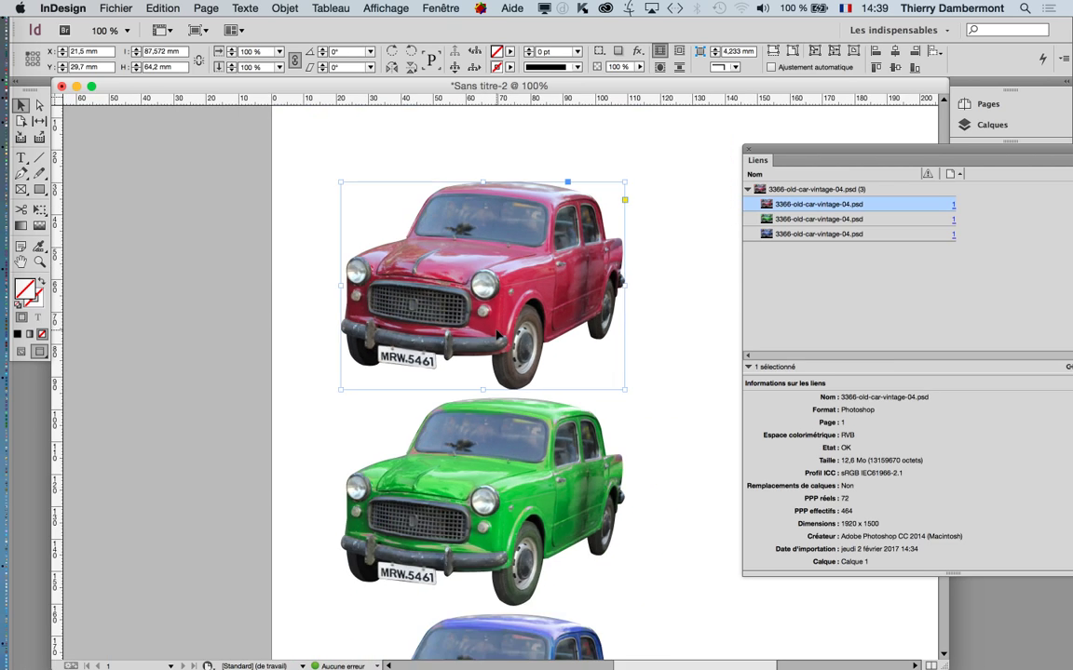
scroll(500, 335, "down", 1)
scroll(500, 336, "down", 1)
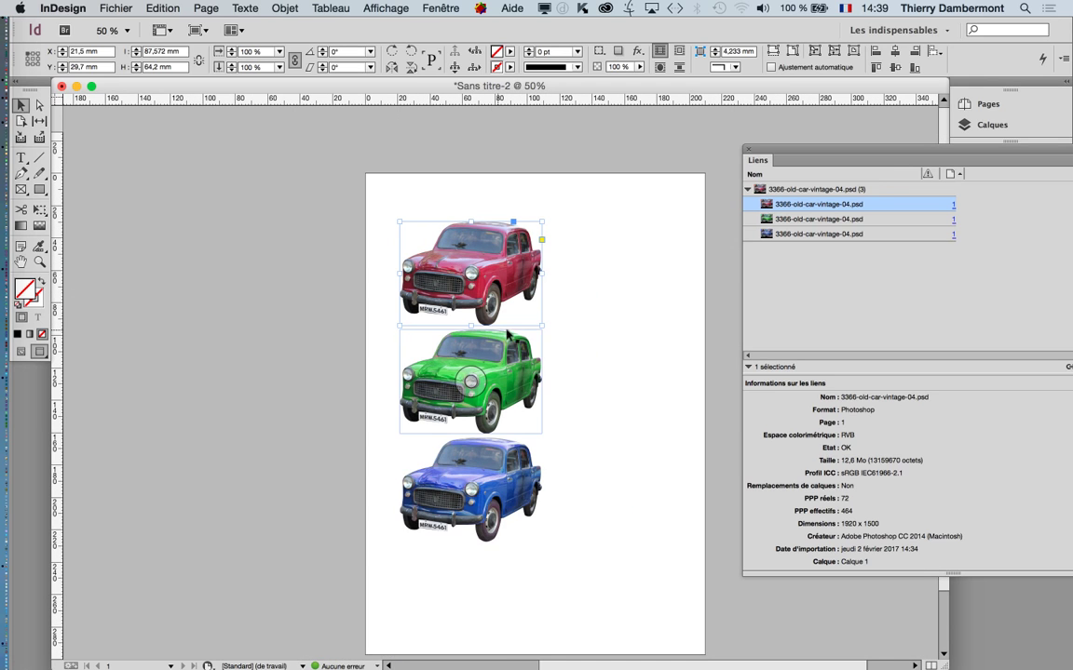
left_click_drag(555, 315, 447, 288)
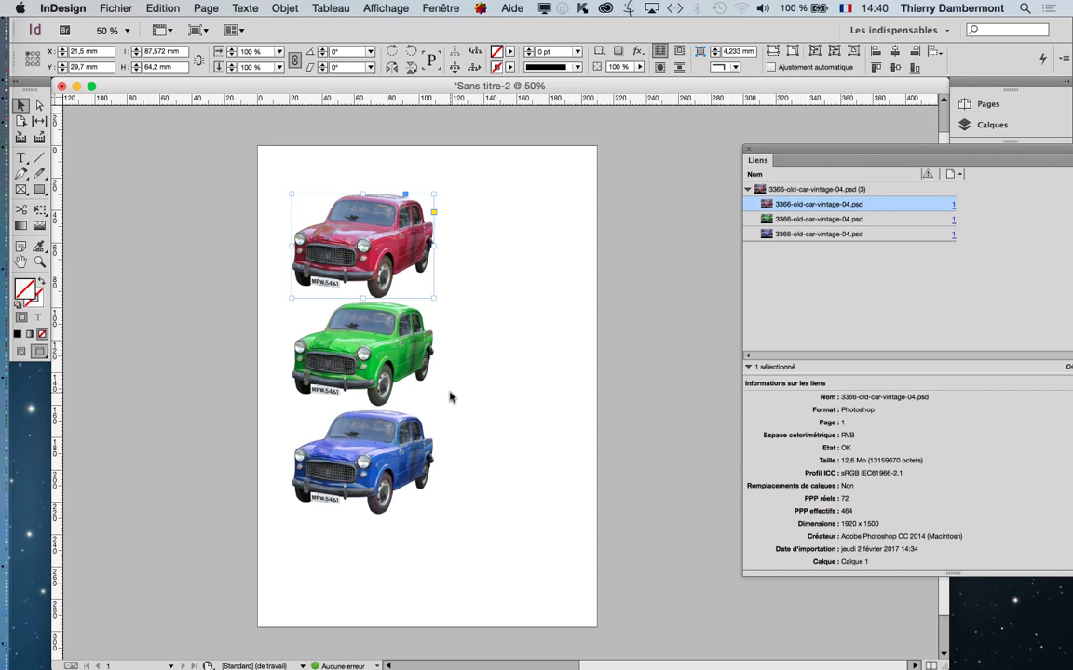
Deselect the red car by clicking empty pasteboard, clearing its Links panel info.
left_click(674, 273)
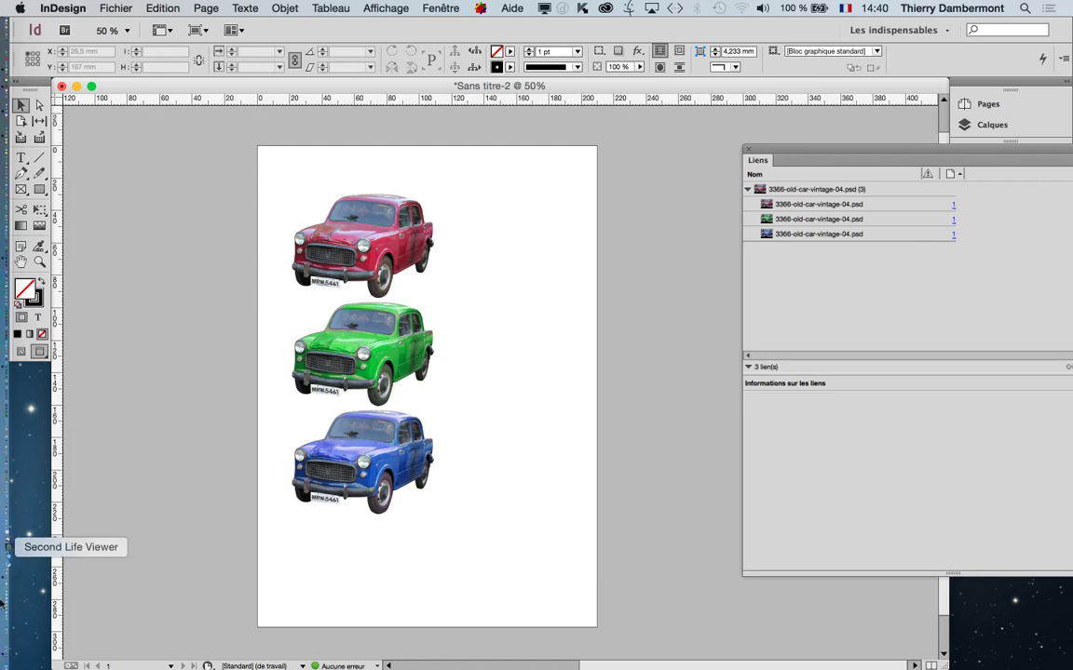
mouse_move(32, 596)
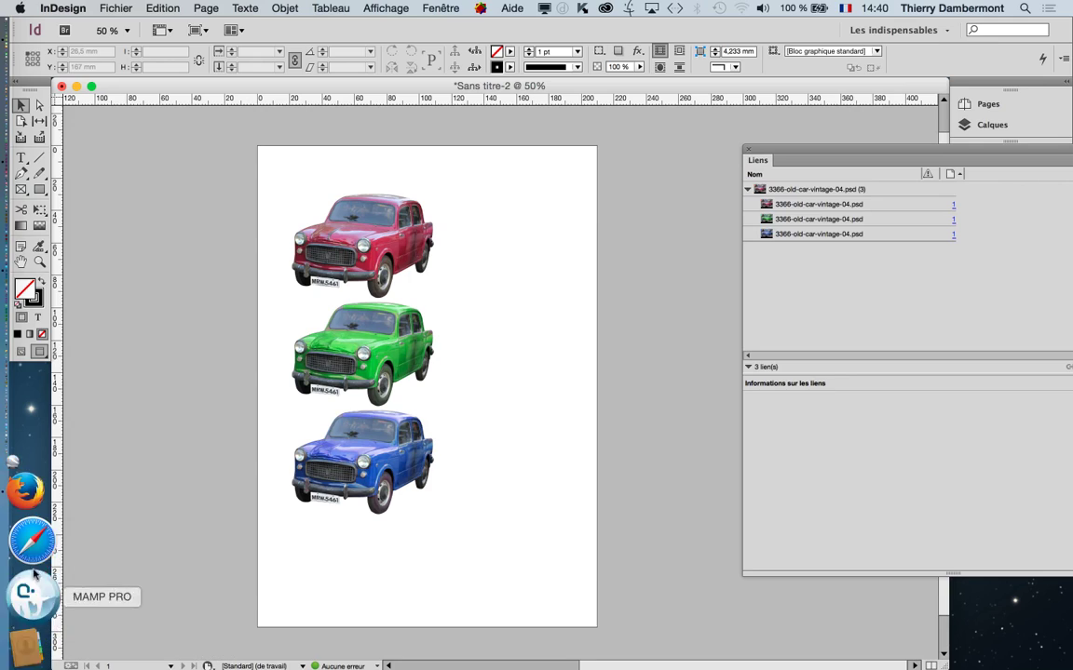
Bring Firefox forward, scroll to the top of the 'clipping path service' results, and select the query.
left_click(33, 559)
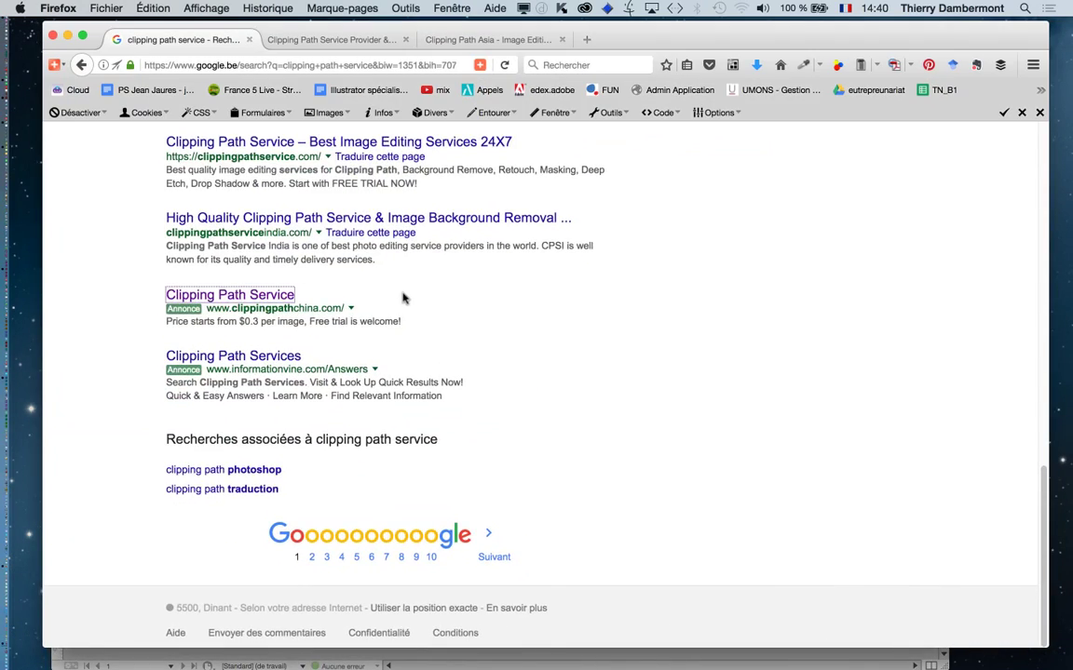
scroll(405, 316, "up", 10)
triple_click(293, 149)
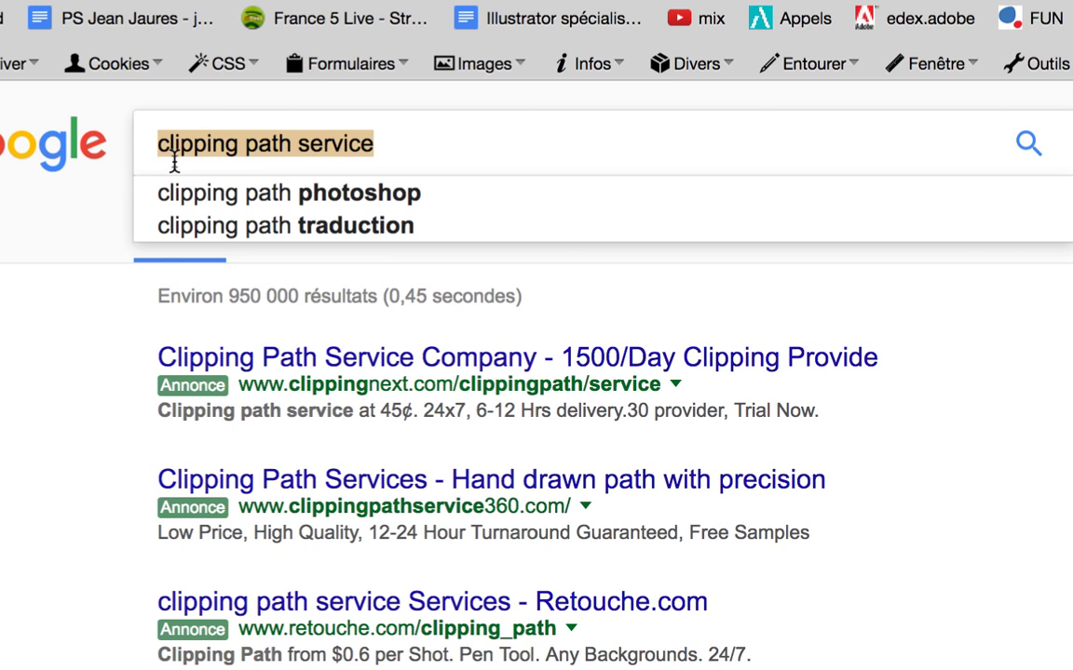
Search Google for 'indesign grid pinterest'.
type("indei")
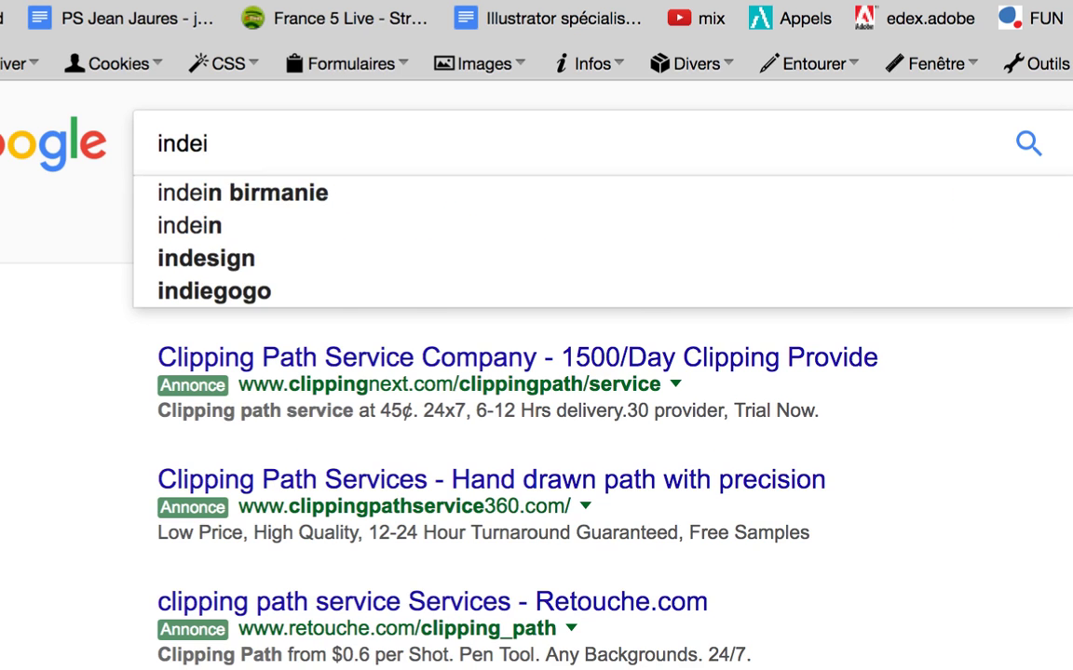
key("BackSpace")
type("si")
type("gn ")
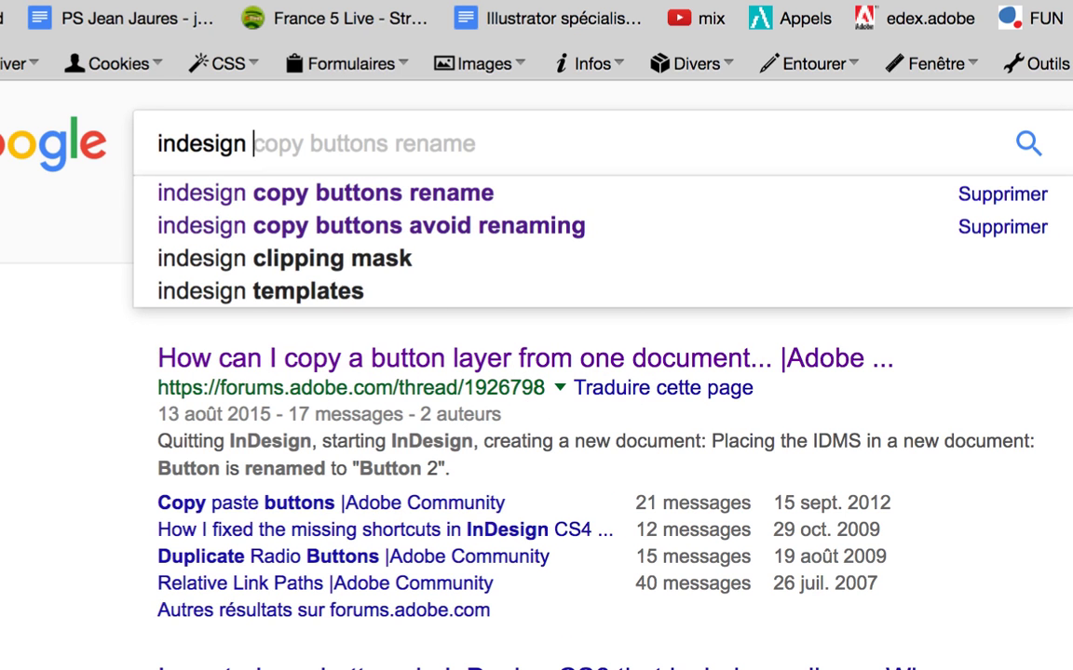
type("grid pinterest")
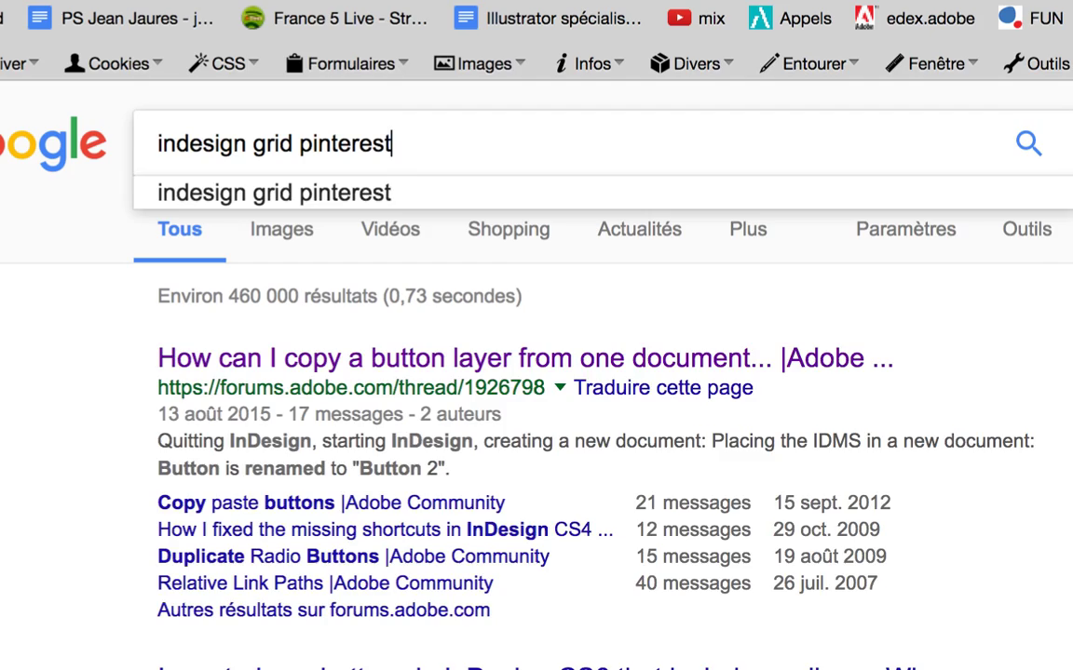
key("Return")
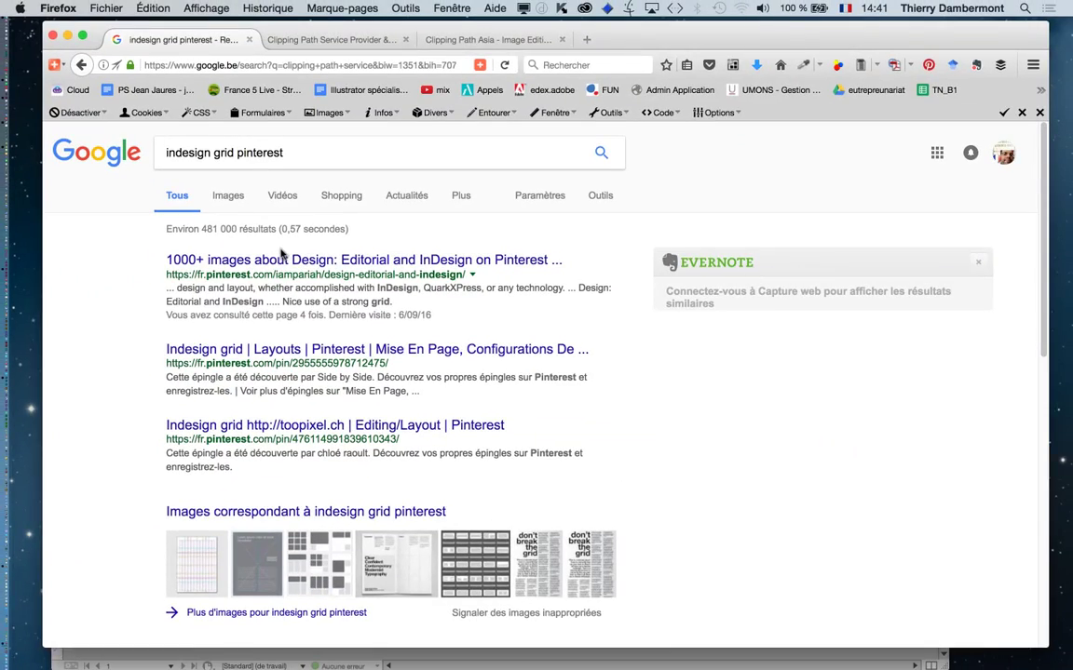
Browse the image results for the query, then return to the All results list.
left_click(228, 197)
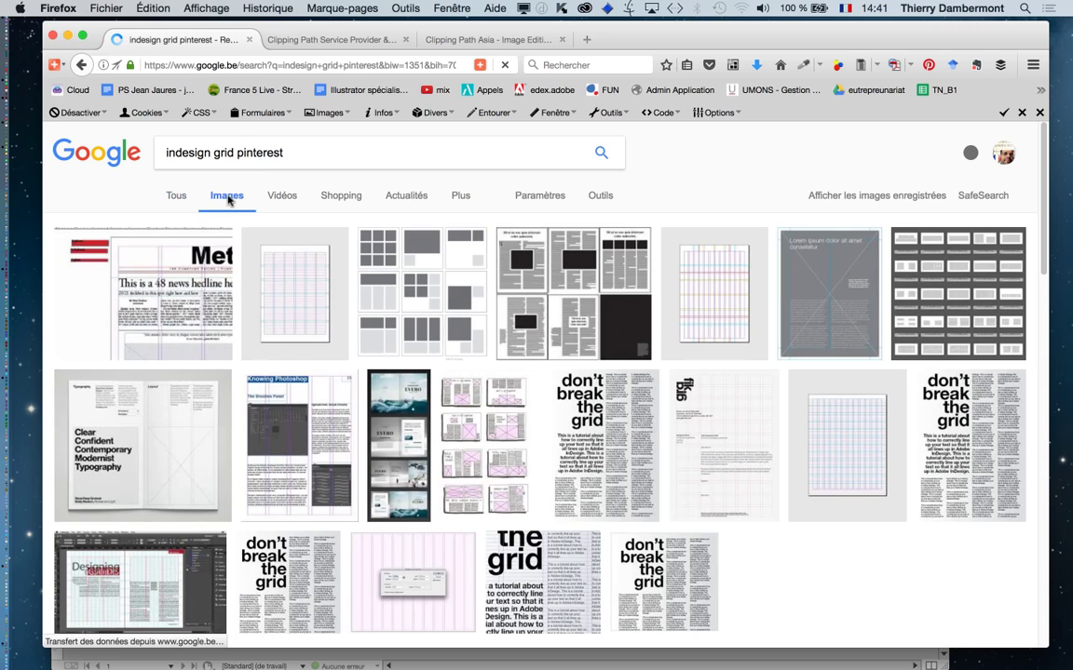
scroll(307, 279, "down", 1)
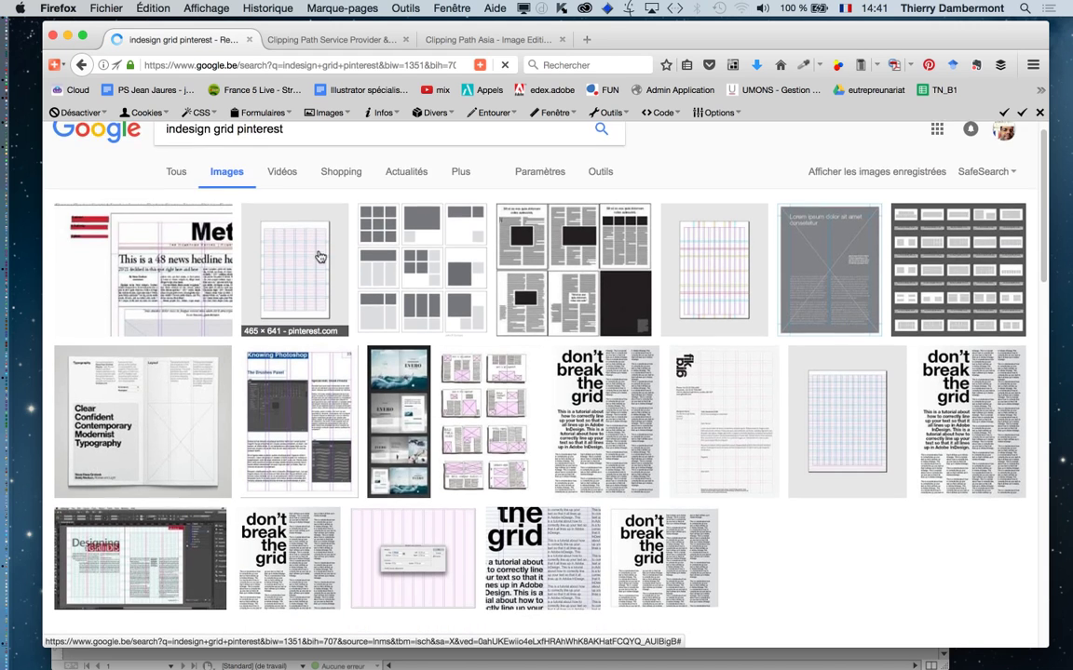
scroll(312, 270, "down", 2)
scroll(317, 257, "down", 5)
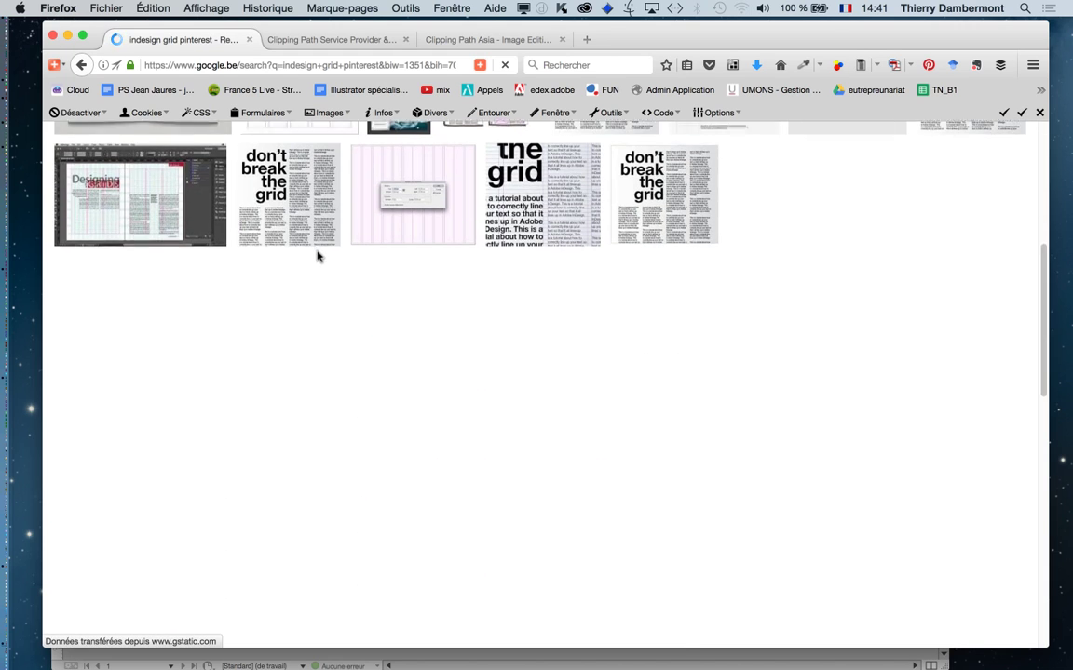
scroll(314, 256, "up", 8)
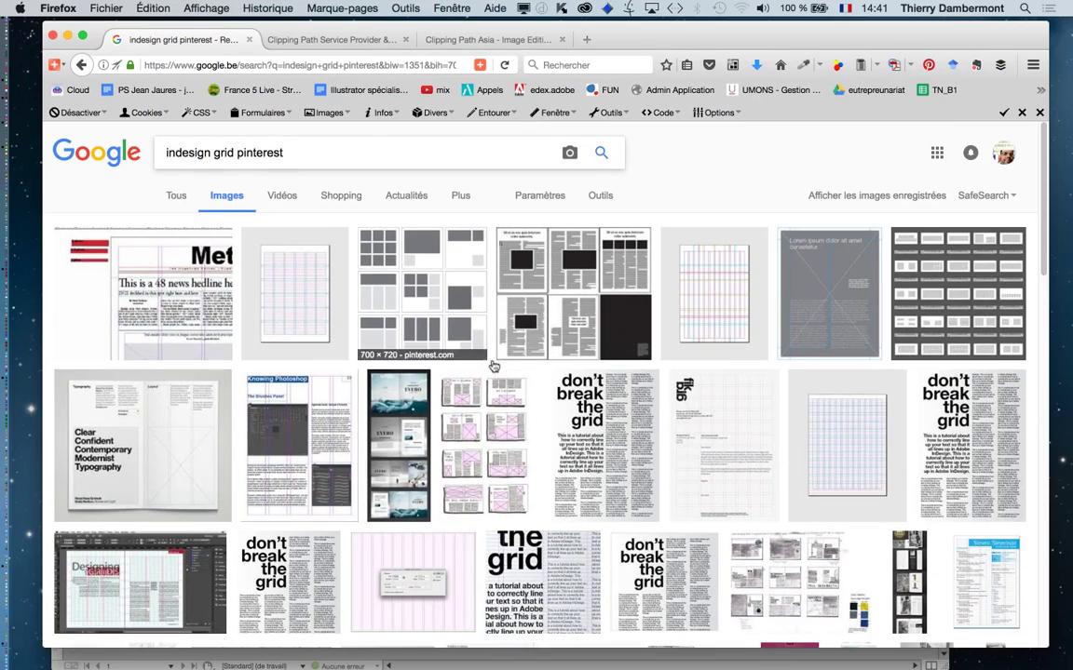
scroll(494, 366, "down", 3)
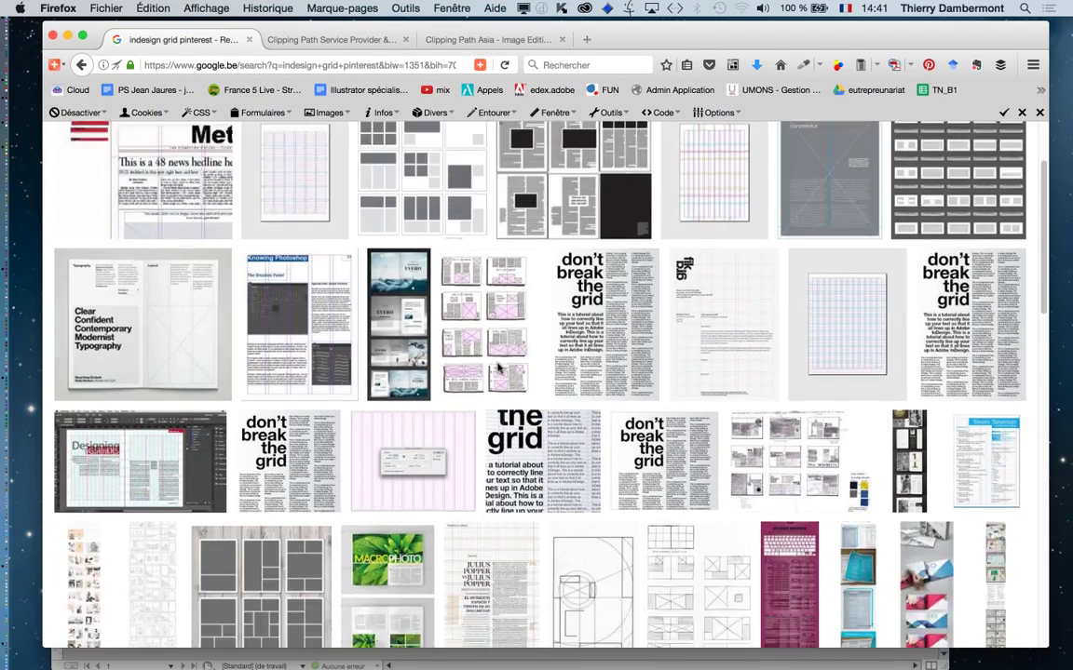
scroll(497, 367, "down", 2)
scroll(610, 373, "down", 5)
scroll(607, 372, "down", 1)
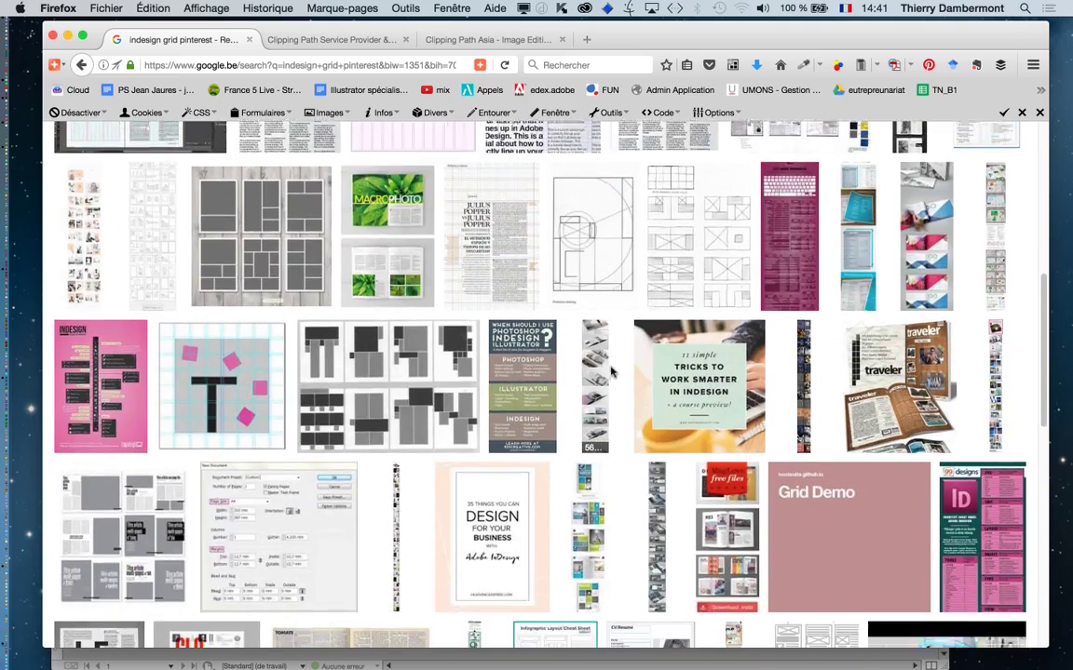
scroll(600, 373, "down", 2)
scroll(574, 373, "down", 2)
scroll(574, 372, "down", 3)
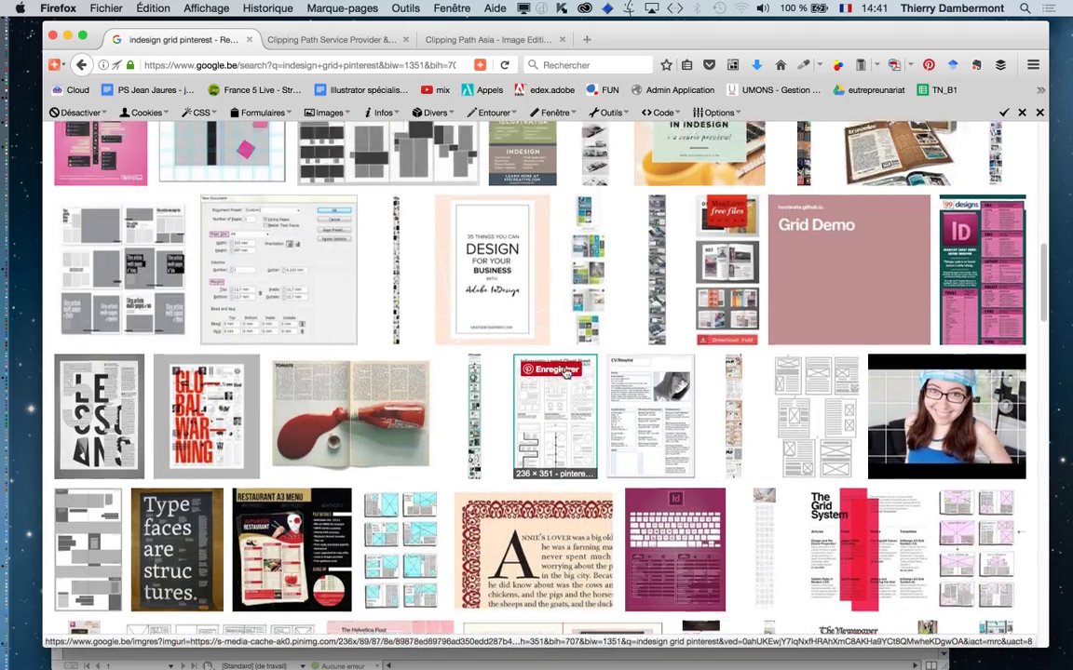
scroll(562, 372, "down", 2)
scroll(564, 373, "down", 2)
scroll(563, 373, "down", 2)
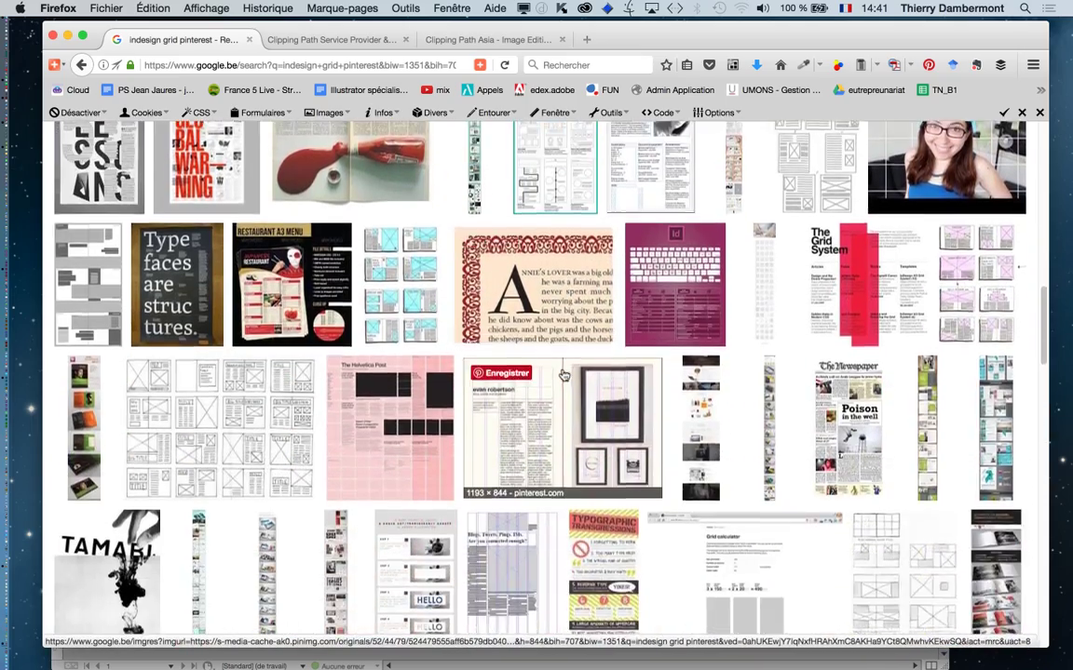
scroll(563, 372, "down", 3)
scroll(515, 332, "up", 10)
scroll(514, 333, "up", 5)
left_click(173, 198)
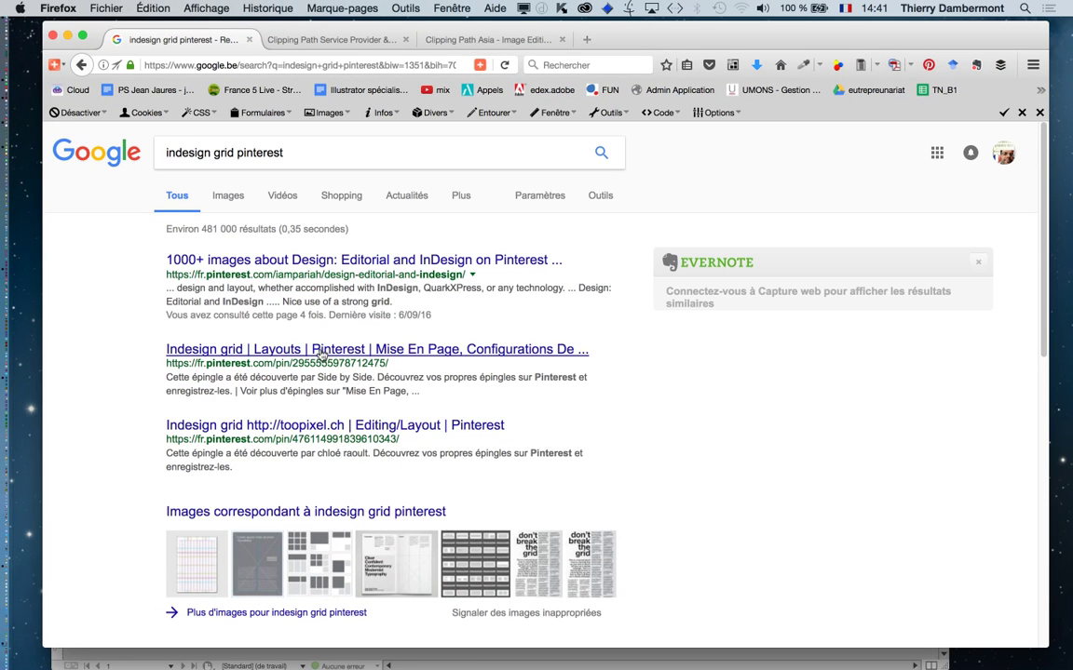
Open the 'Indesign grid Layouts' Pinterest result in a new tab and look at it.
left_click(317, 350, "super")
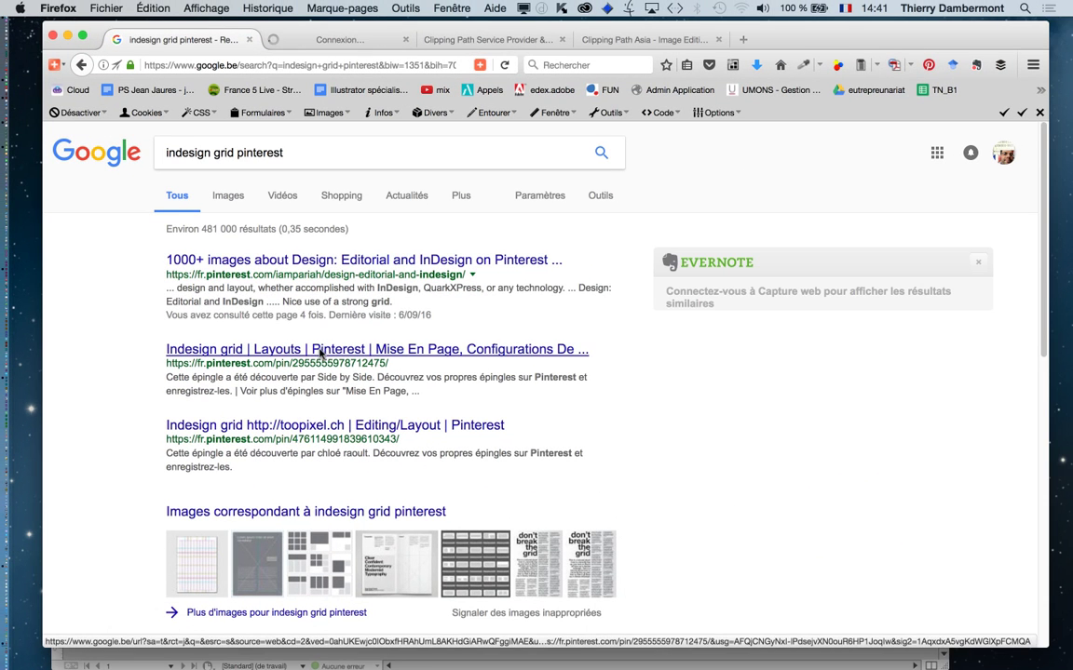
left_click(326, 42)
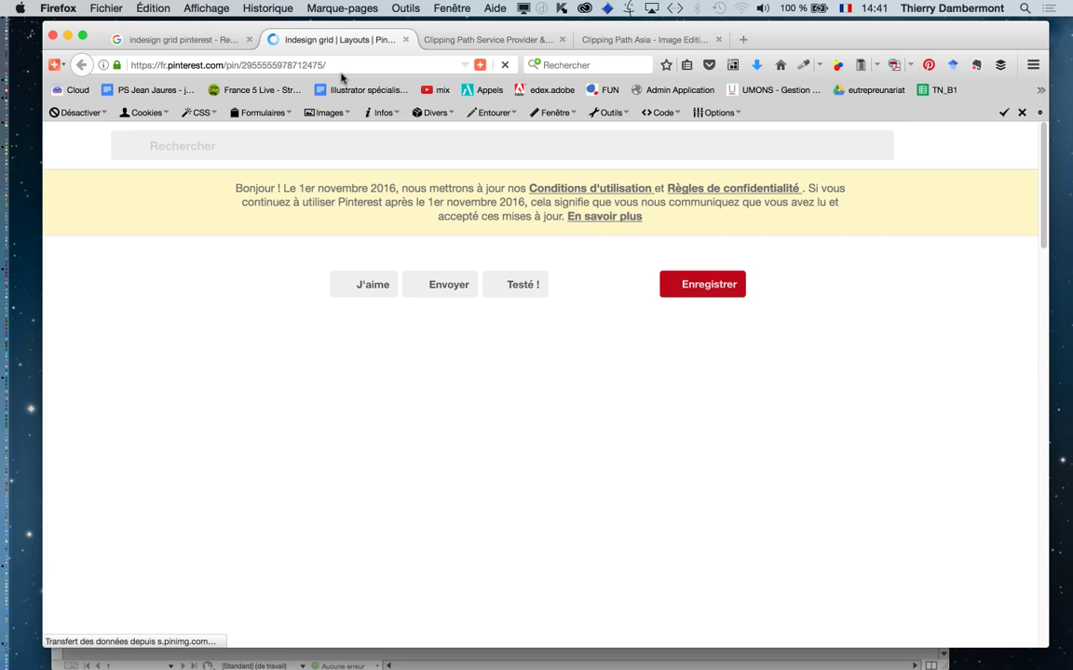
key("ctrl+shift+Tab")
scroll(657, 437, "down", 5)
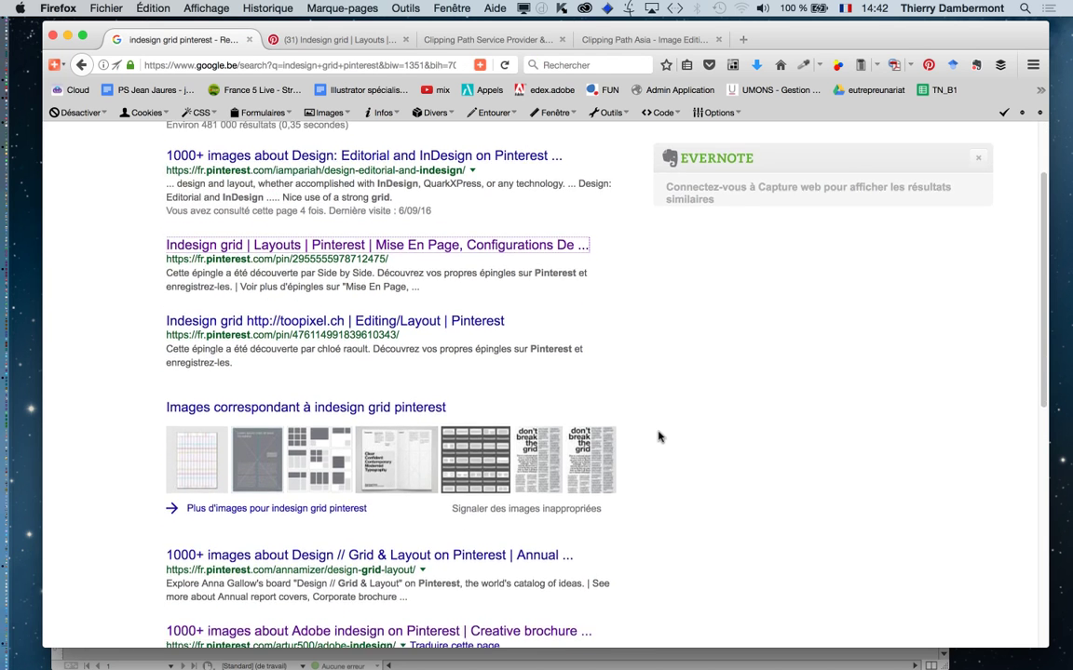
scroll(657, 436, "down", 1)
scroll(658, 437, "down", 2)
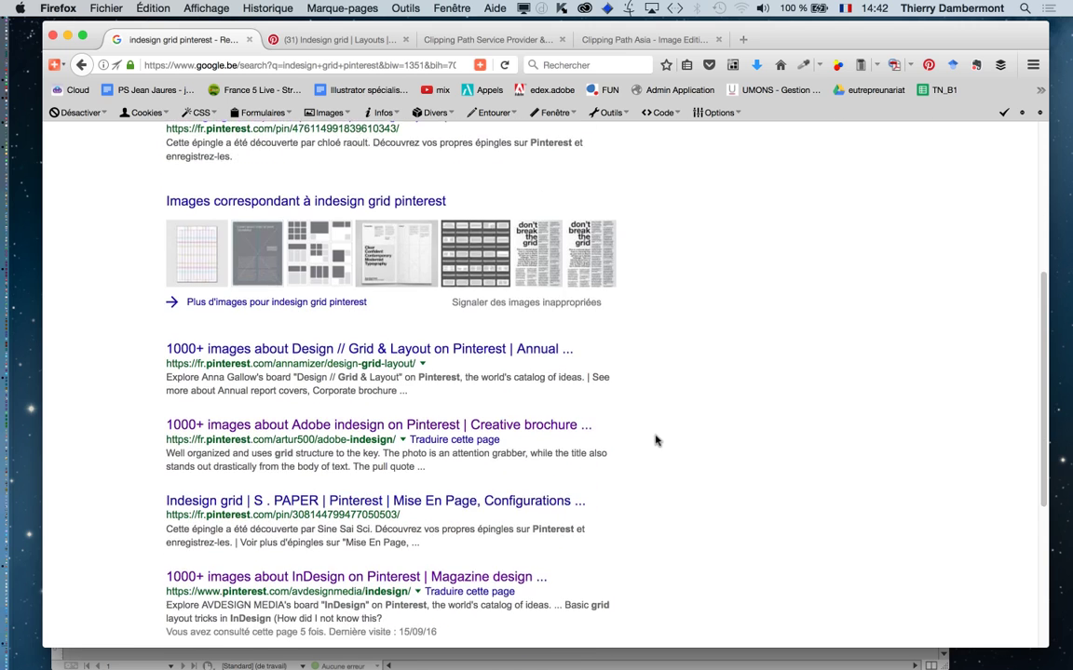
scroll(657, 436, "down", 2)
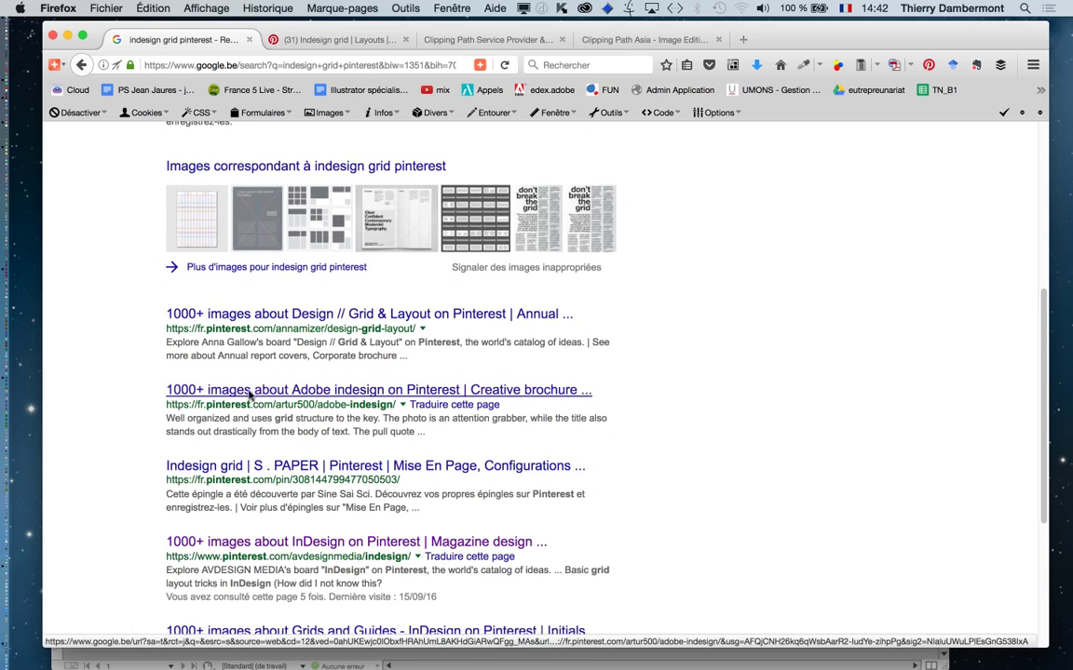
Open and browse the 'Adobe indesign' Pinterest board in a new tab.
middle_click(228, 390)
left_click(347, 42)
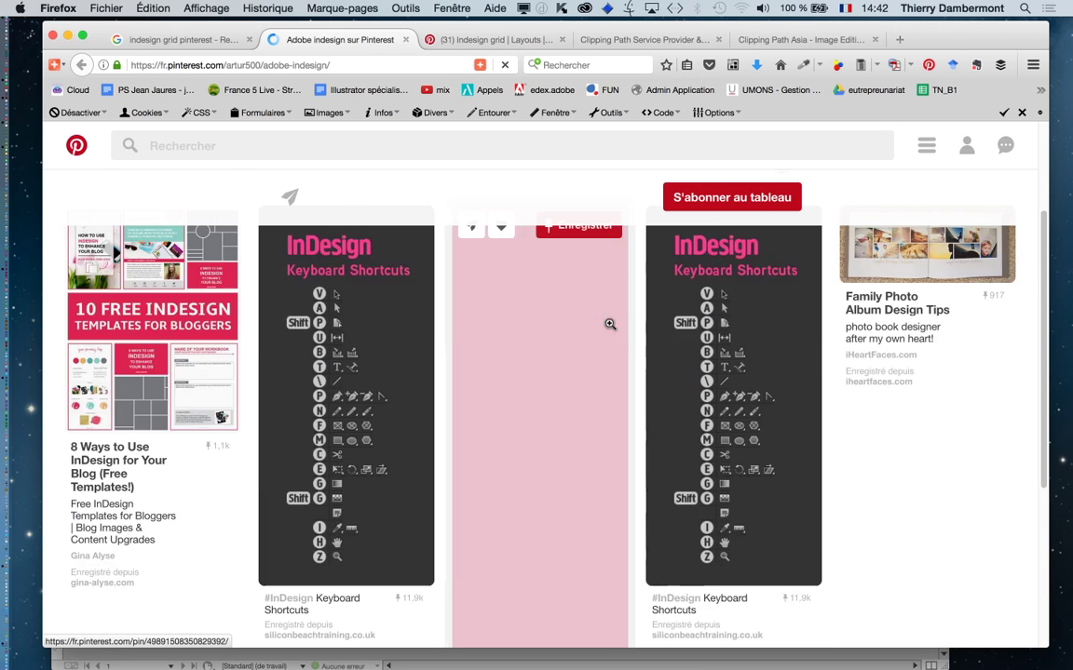
scroll(609, 324, "down", 5)
scroll(608, 324, "down", 5)
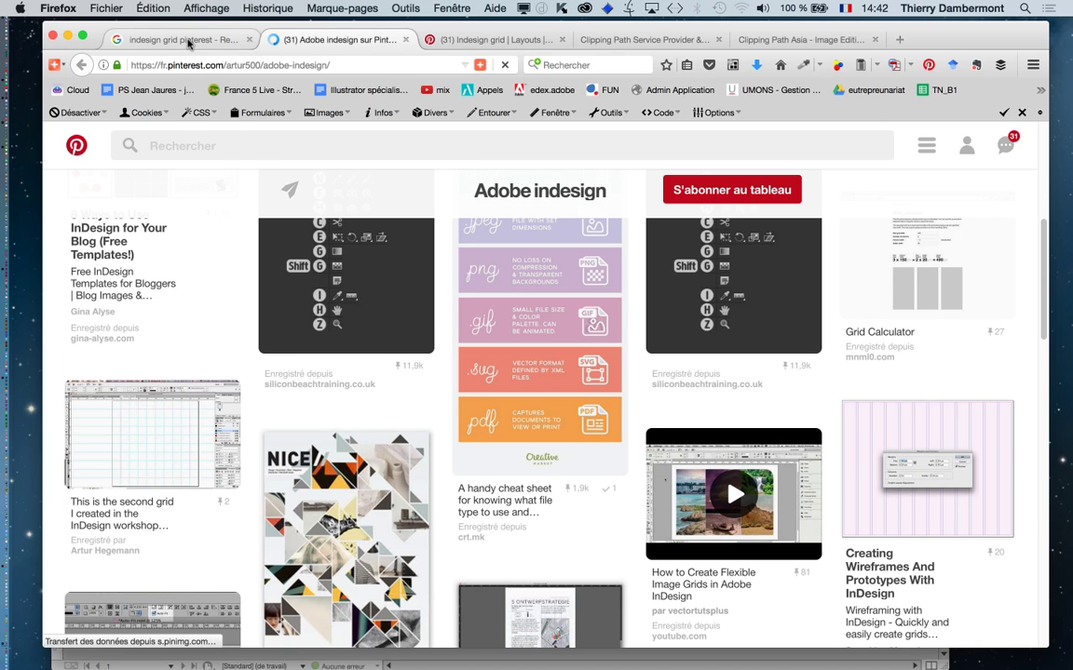
left_click(189, 41)
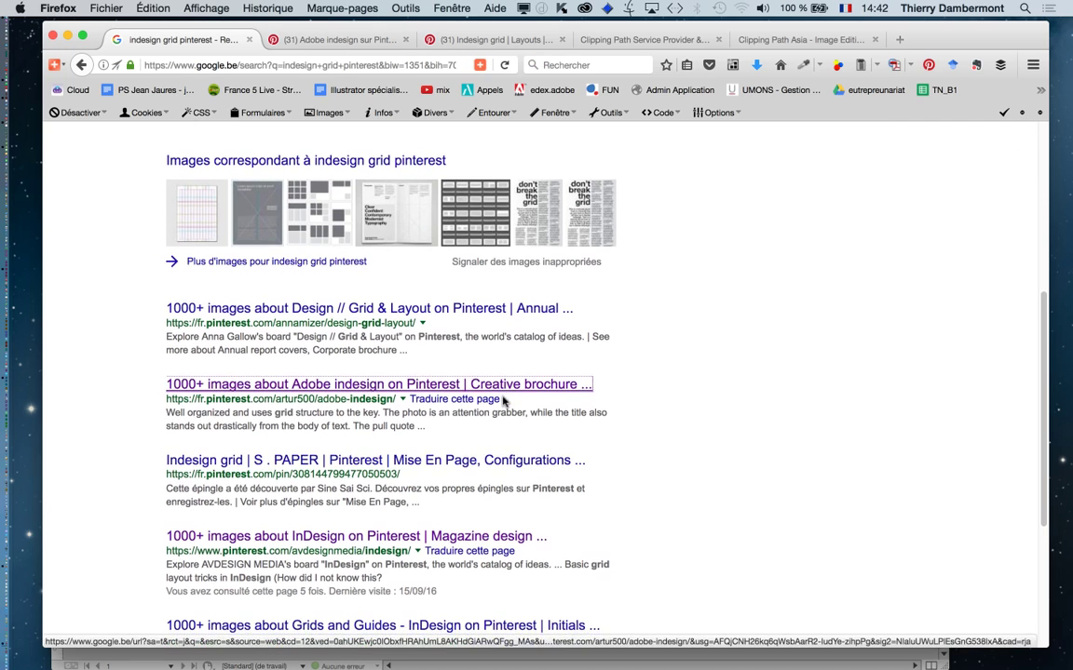
View the 'Grids and Guides - InDesign' board in a new tab, then load results page 2.
scroll(493, 396, "down", 1)
scroll(466, 398, "down", 3)
scroll(460, 398, "down", 3)
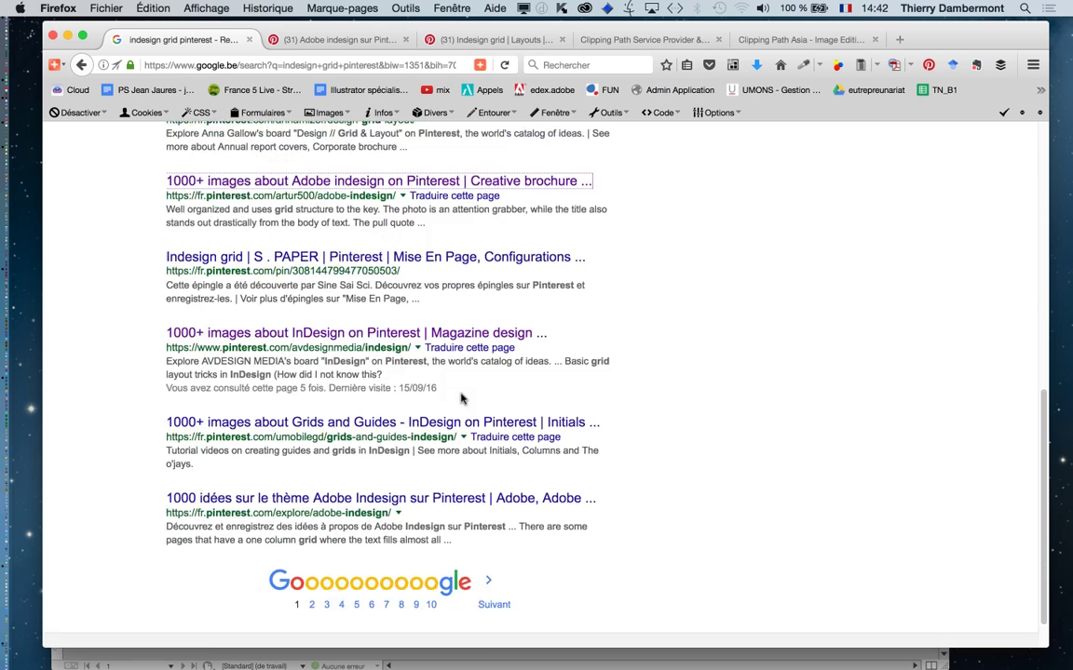
left_click(294, 373, "super")
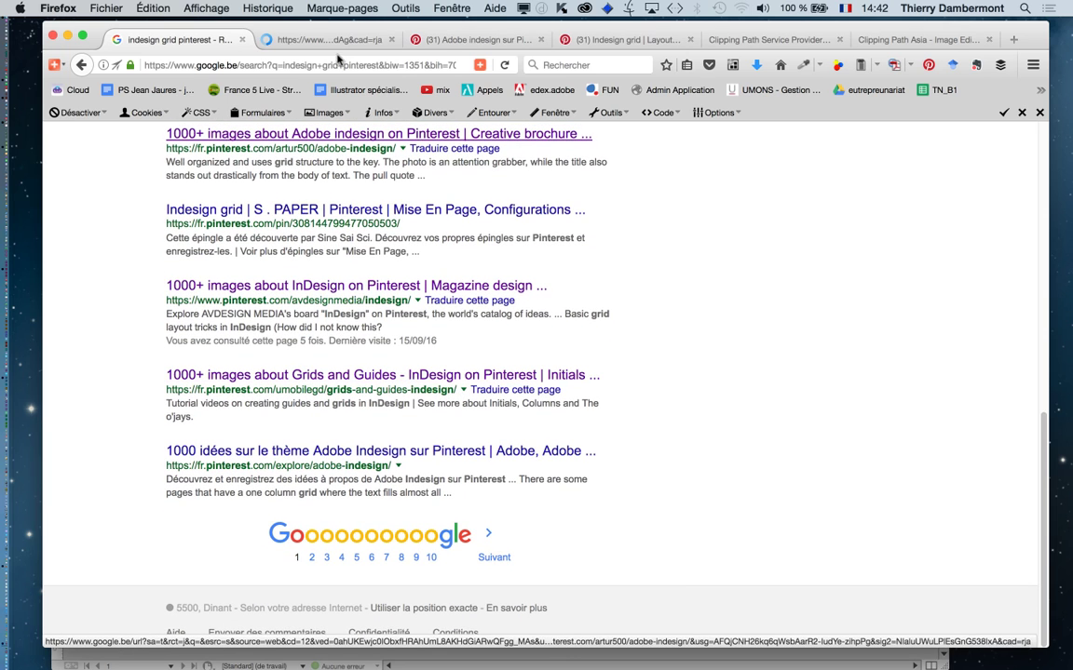
left_click(338, 46)
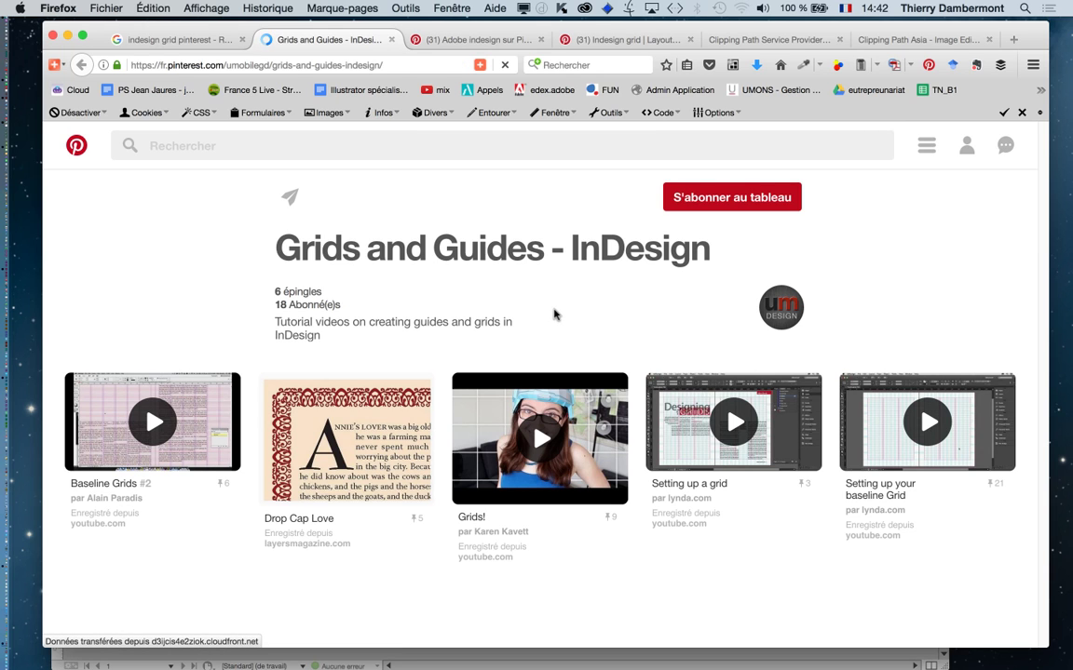
left_click(154, 40)
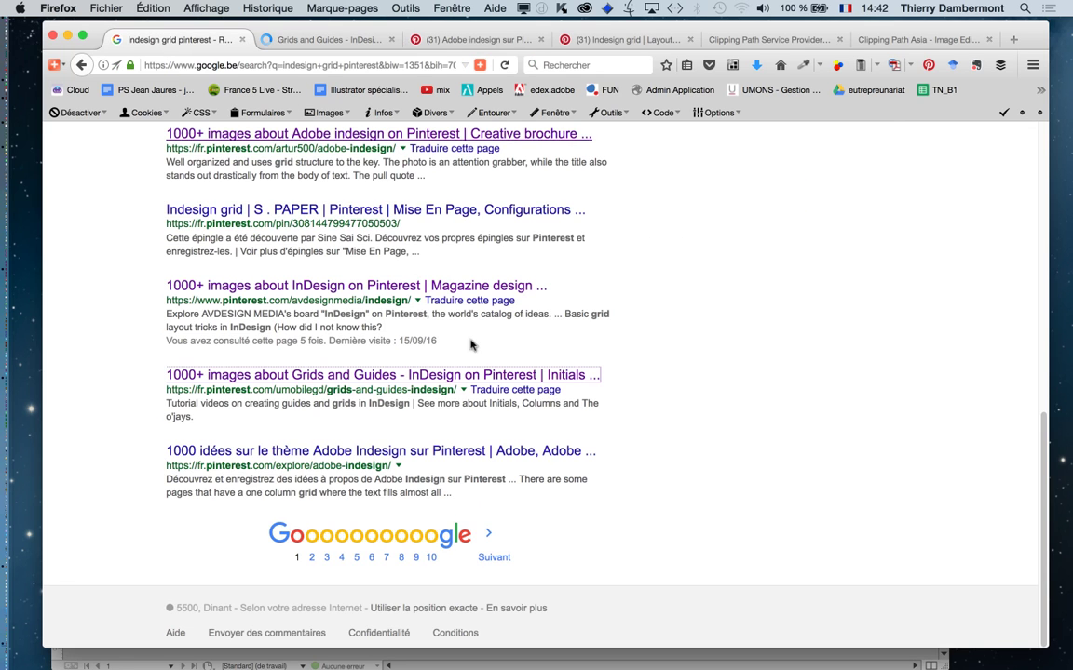
left_click(495, 559)
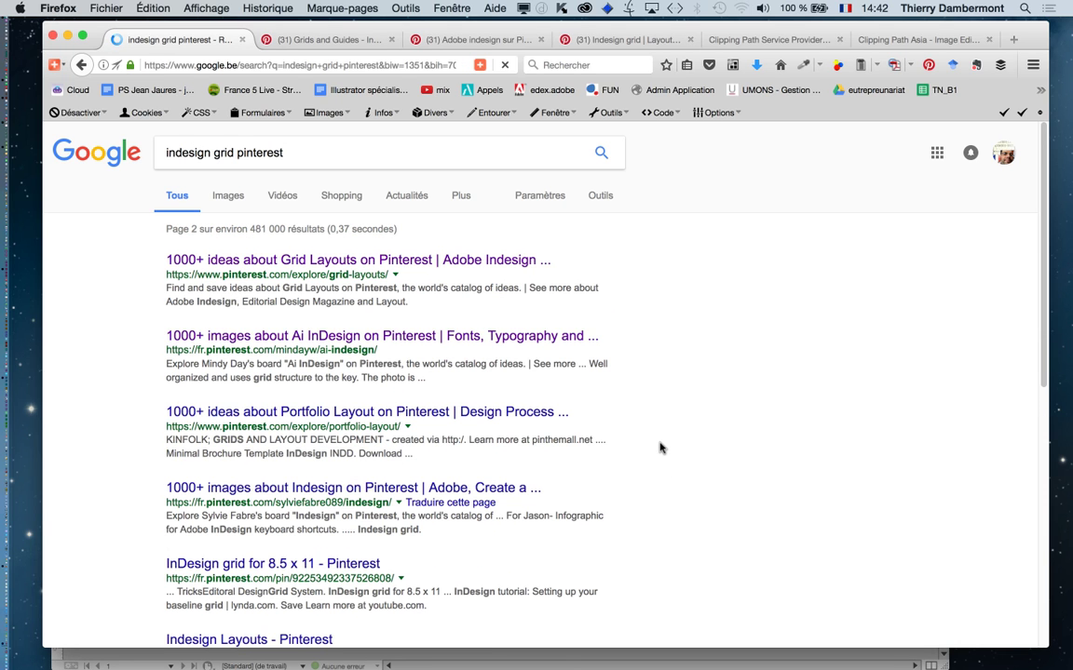
Open the Grid Layouts result as a new tab, scroll its 'Configurations De Grille' pins, then return to Google.
scroll(659, 448, "down", 1)
left_click(296, 244, "super")
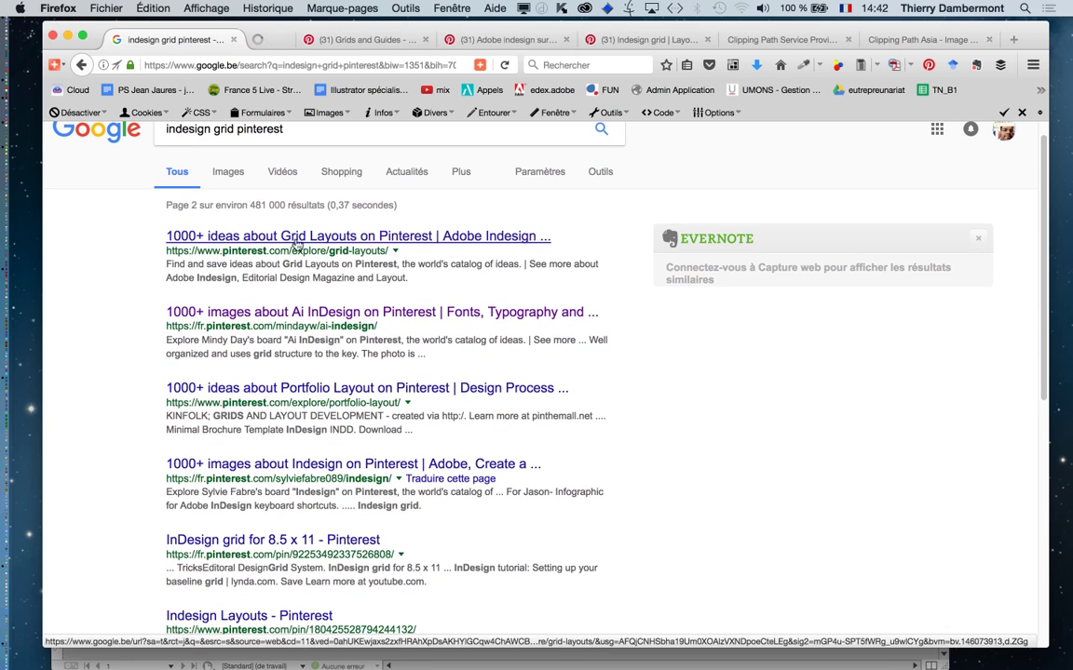
left_click(297, 40)
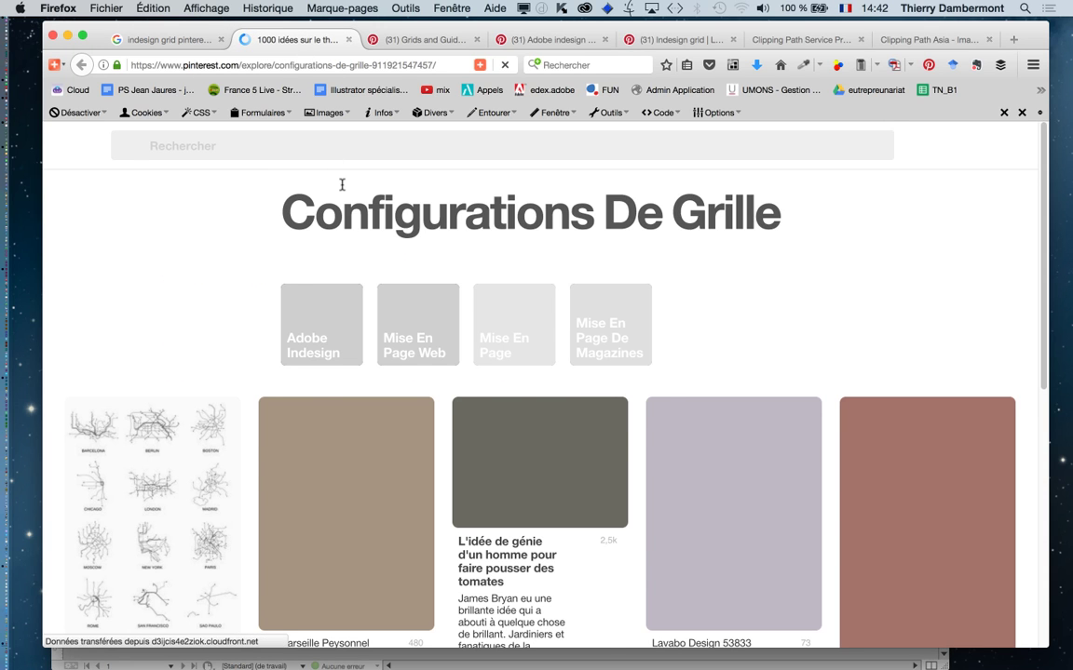
scroll(473, 294, "down", 1)
scroll(472, 295, "down", 5)
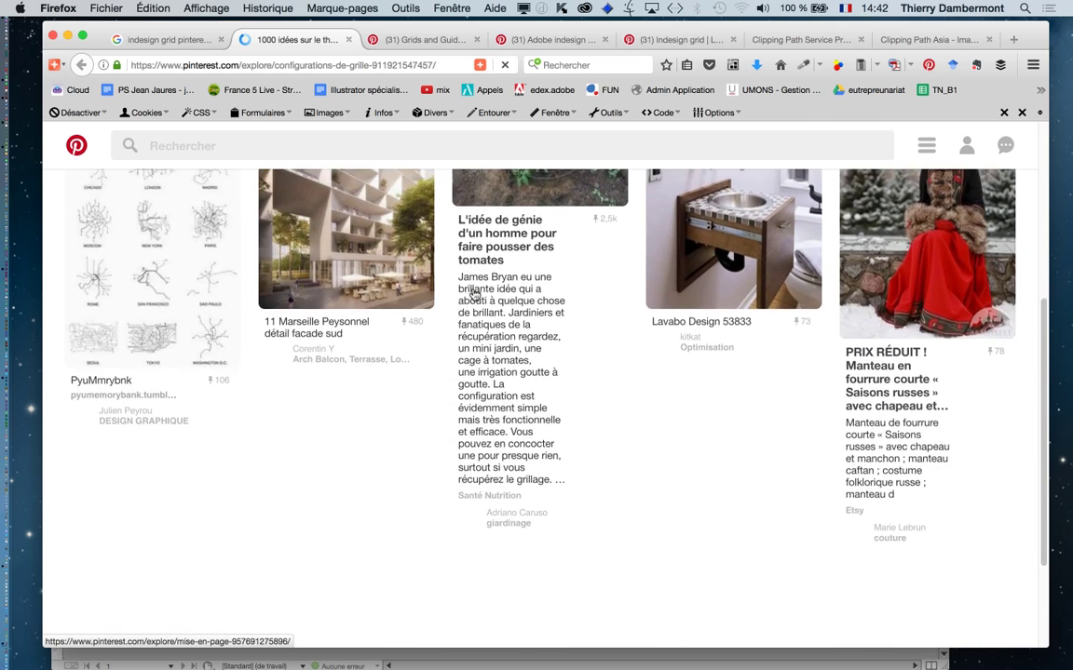
scroll(473, 292, "down", 3)
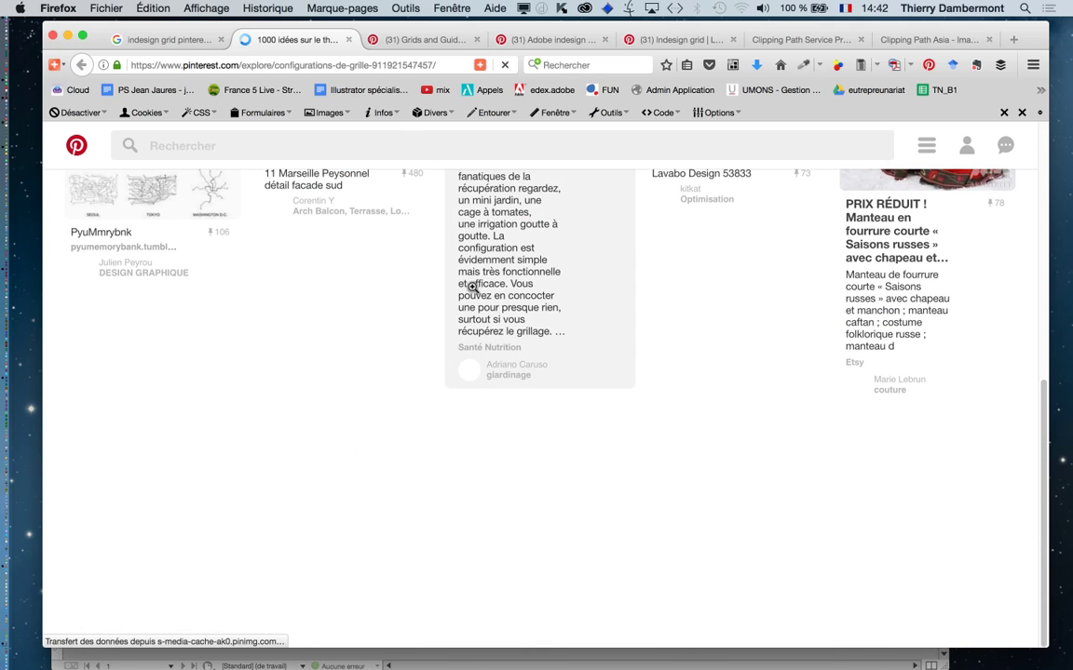
scroll(717, 276, "down", 5)
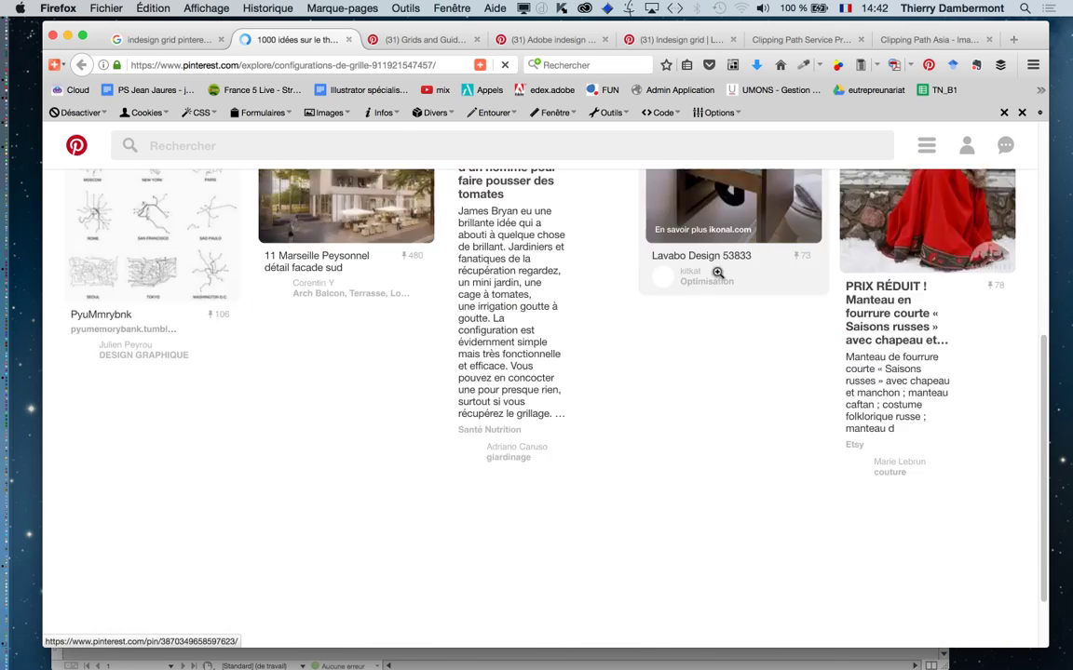
scroll(718, 273, "down", 2)
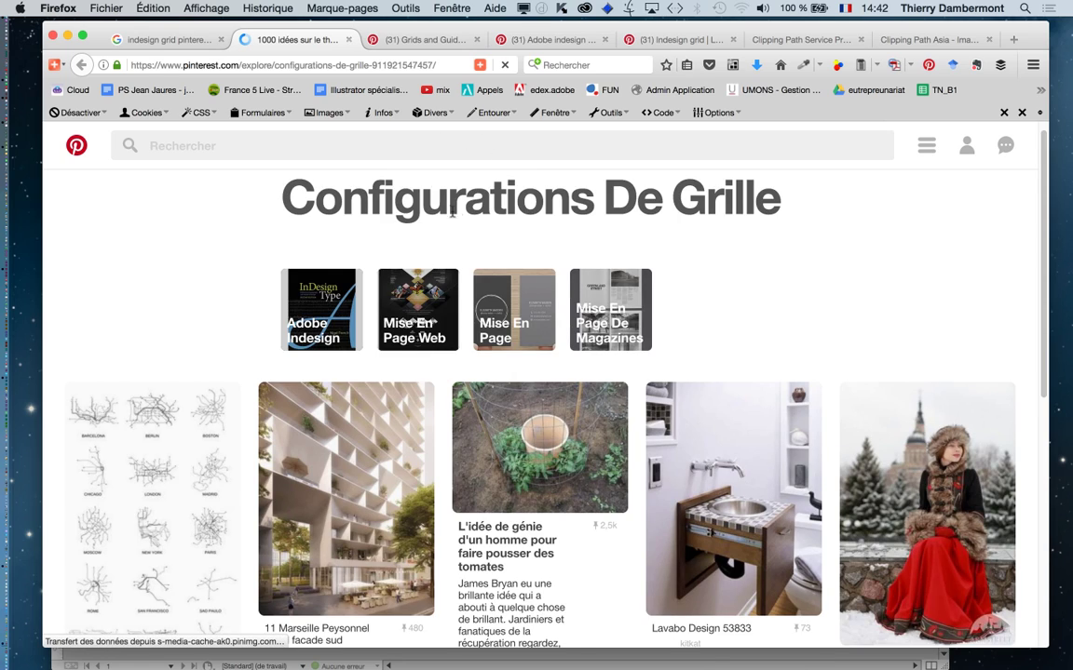
scroll(459, 224, "down", 3)
scroll(459, 223, "down", 3)
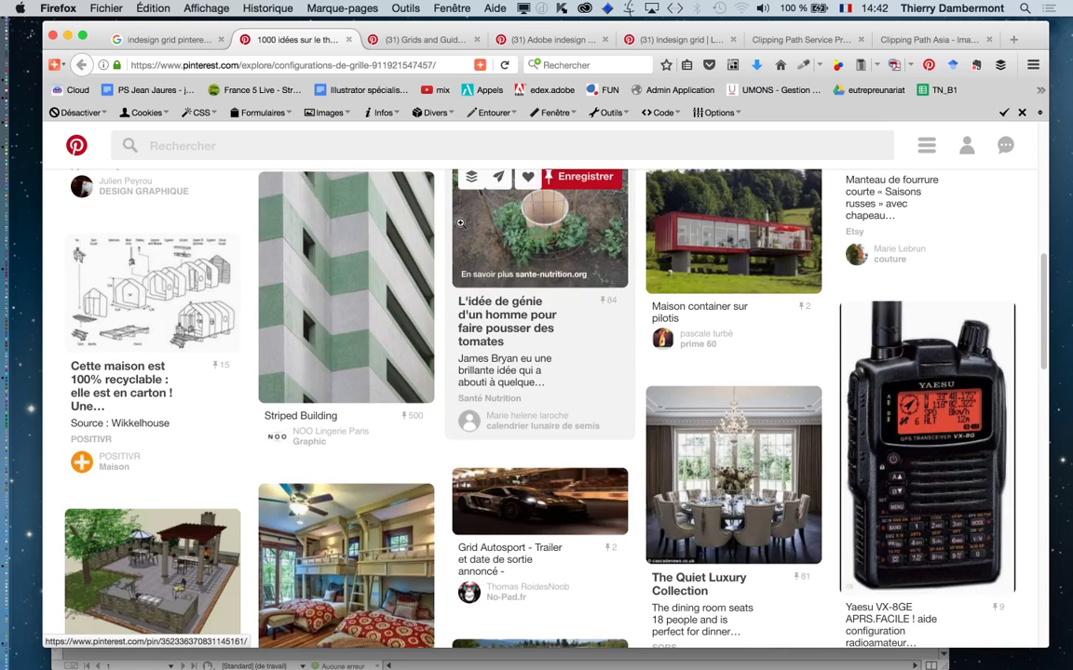
scroll(460, 223, "down", 5)
left_click(152, 42)
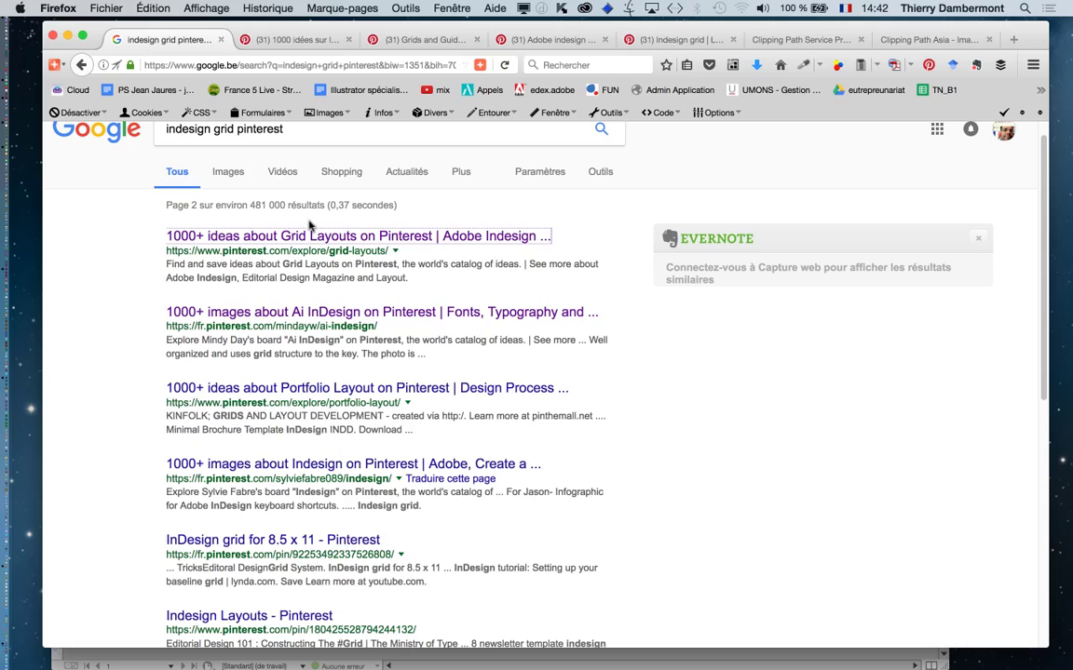
scroll(310, 226, "up", 1)
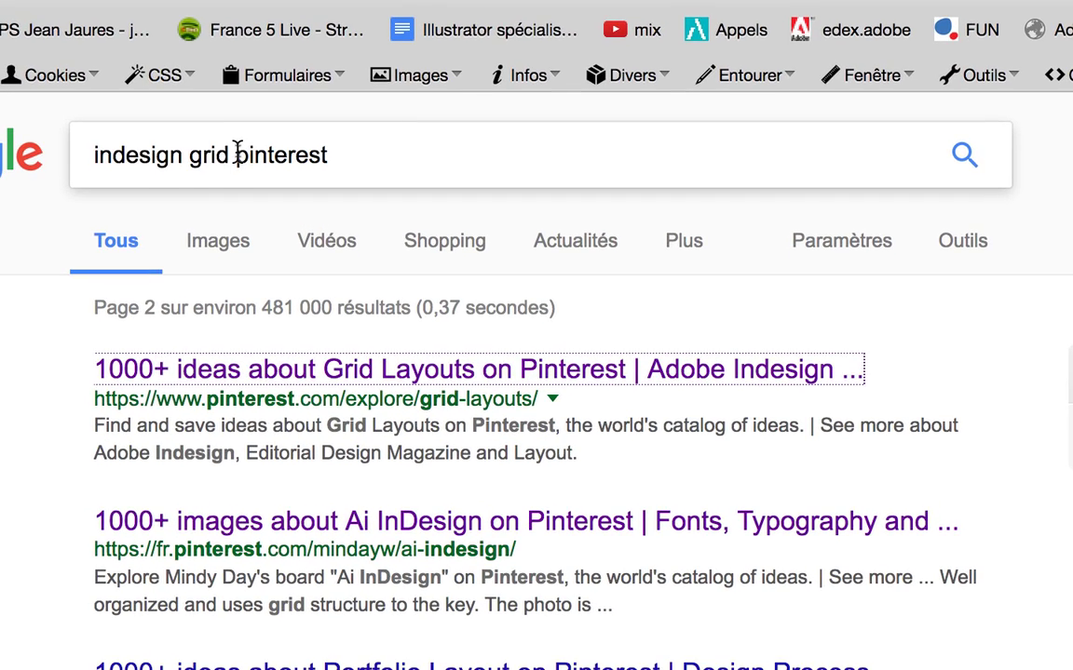
Search Google for 'indesign grid layout pinterest'.
left_click(240, 150)
type("la")
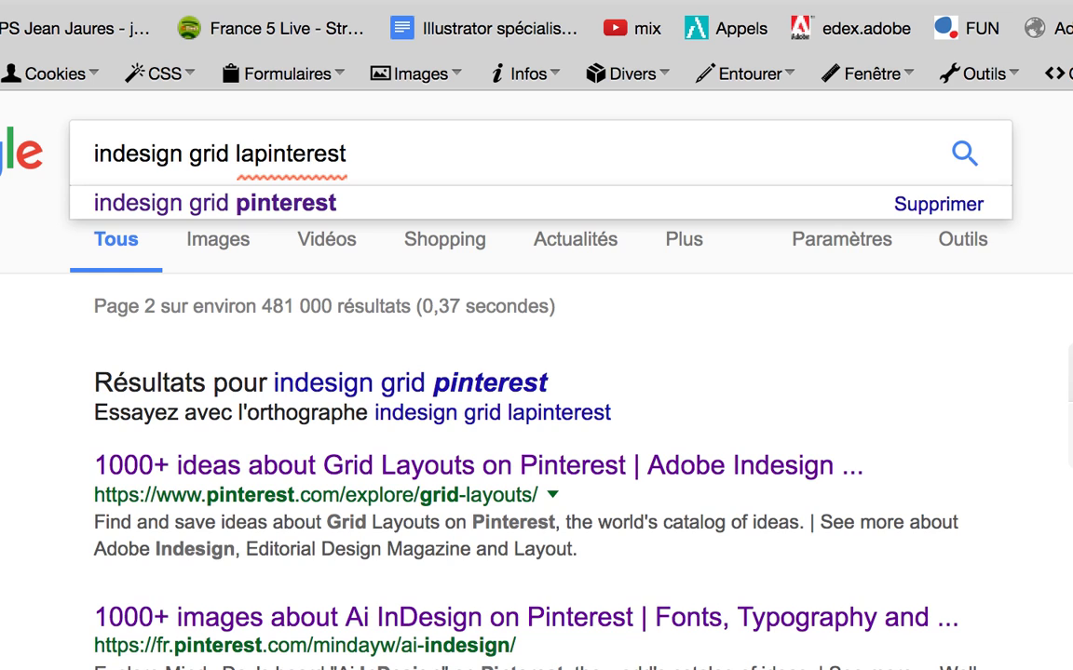
type("yout")
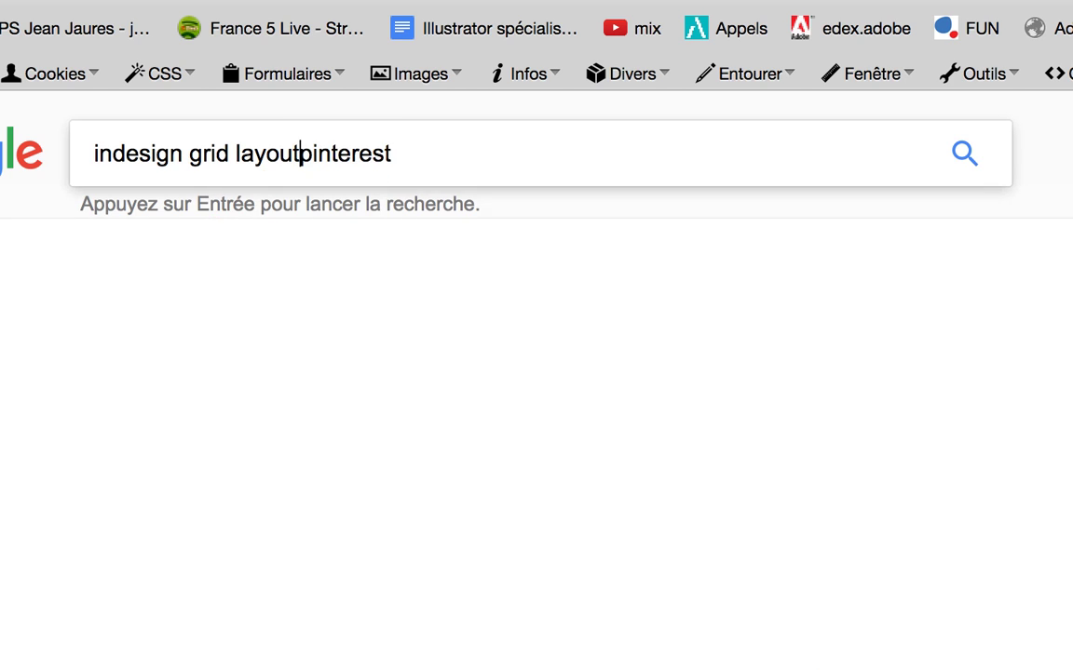
key("Return")
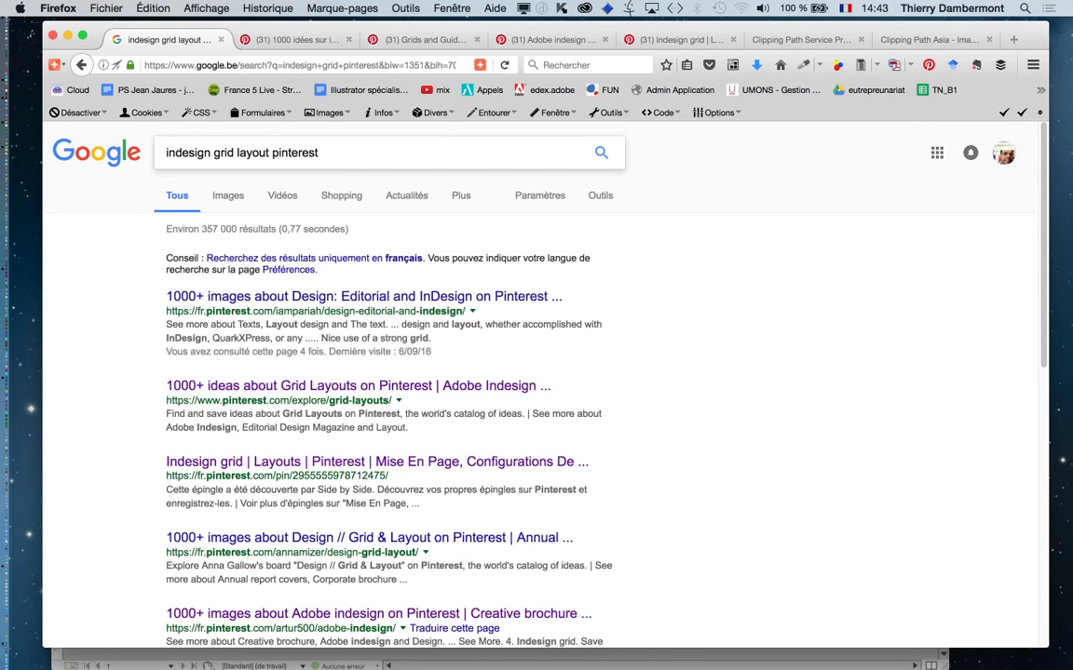
Open the Design // Grid & Layout board result in a new tab, view it, and return to the results.
scroll(540, 382, "down", 1)
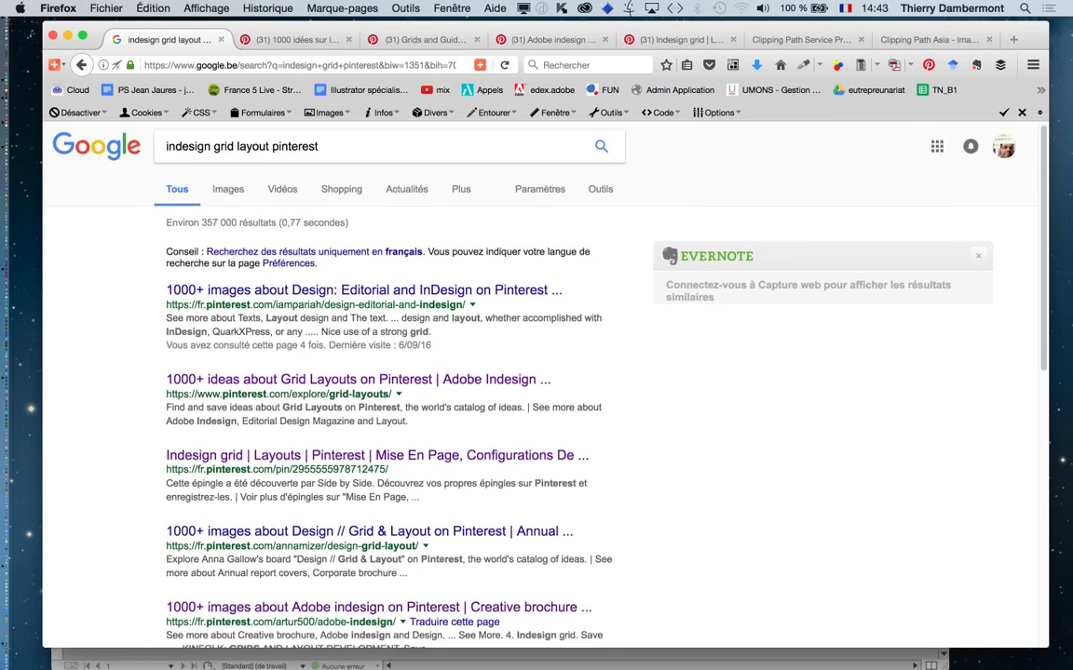
scroll(540, 382, "down", 1)
scroll(540, 382, "down", 1)
scroll(540, 382, "down", 2)
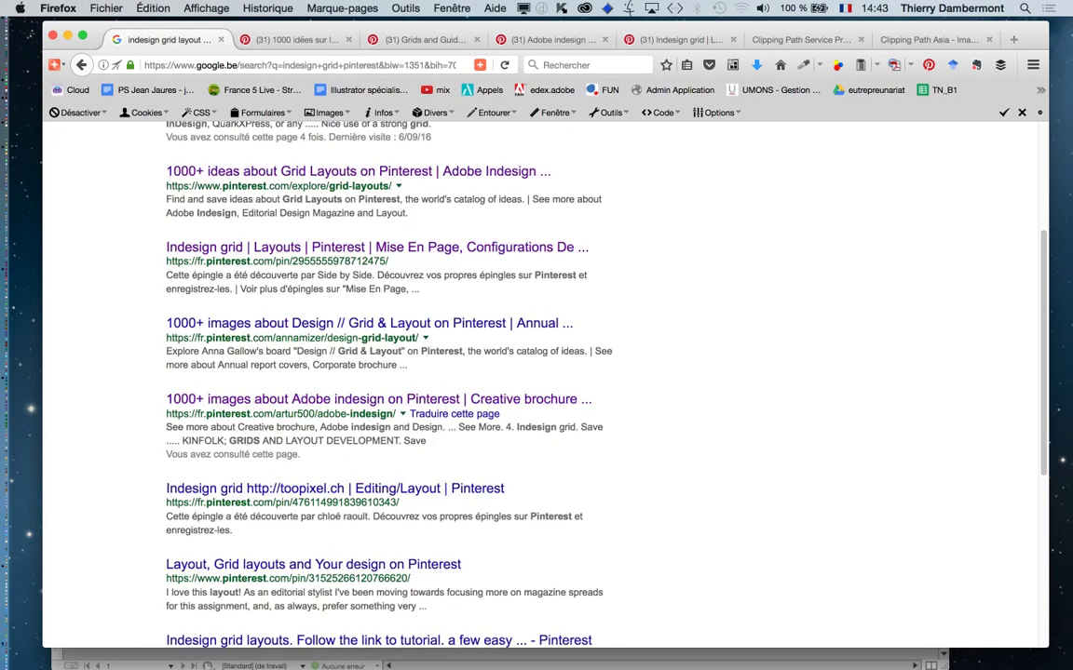
left_click(391, 641, "super")
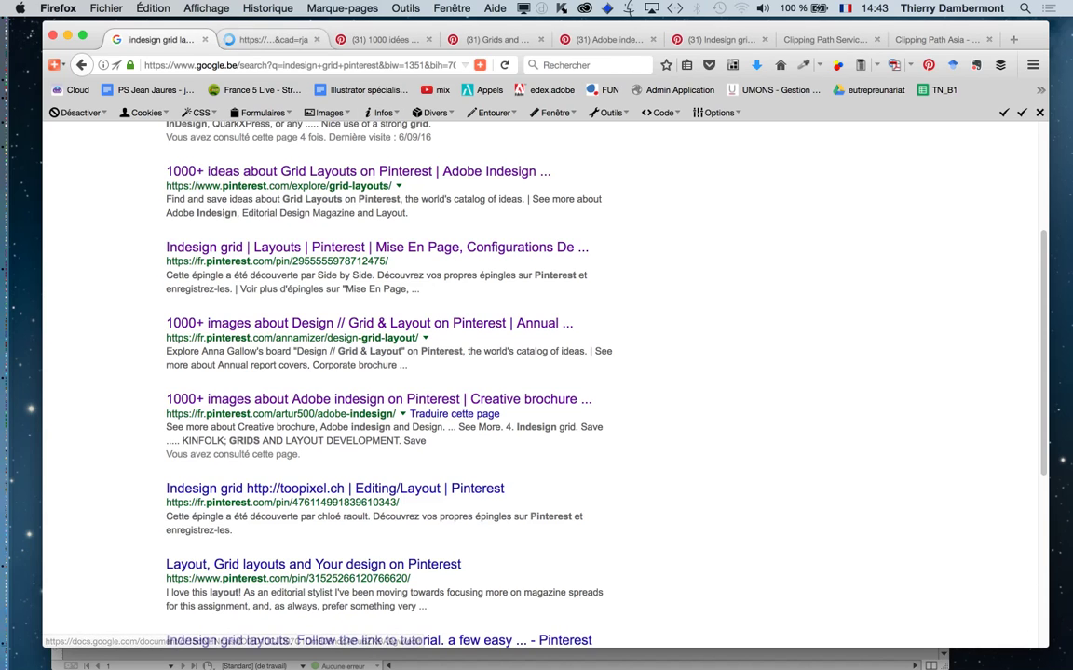
key("ctrl+Tab")
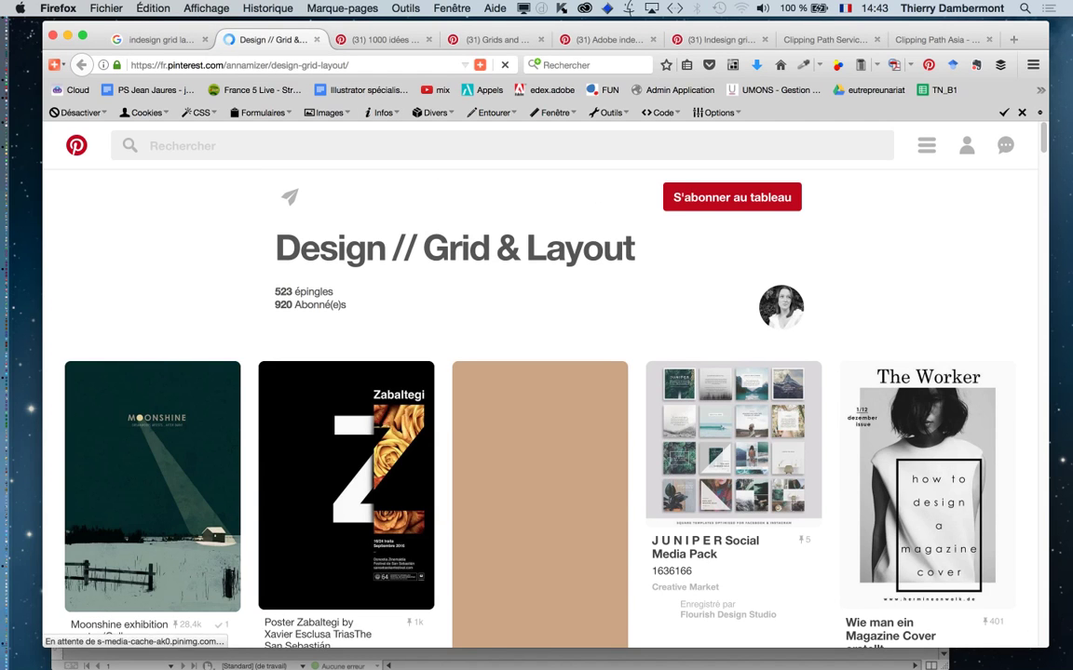
scroll(346, 326, "down", 4)
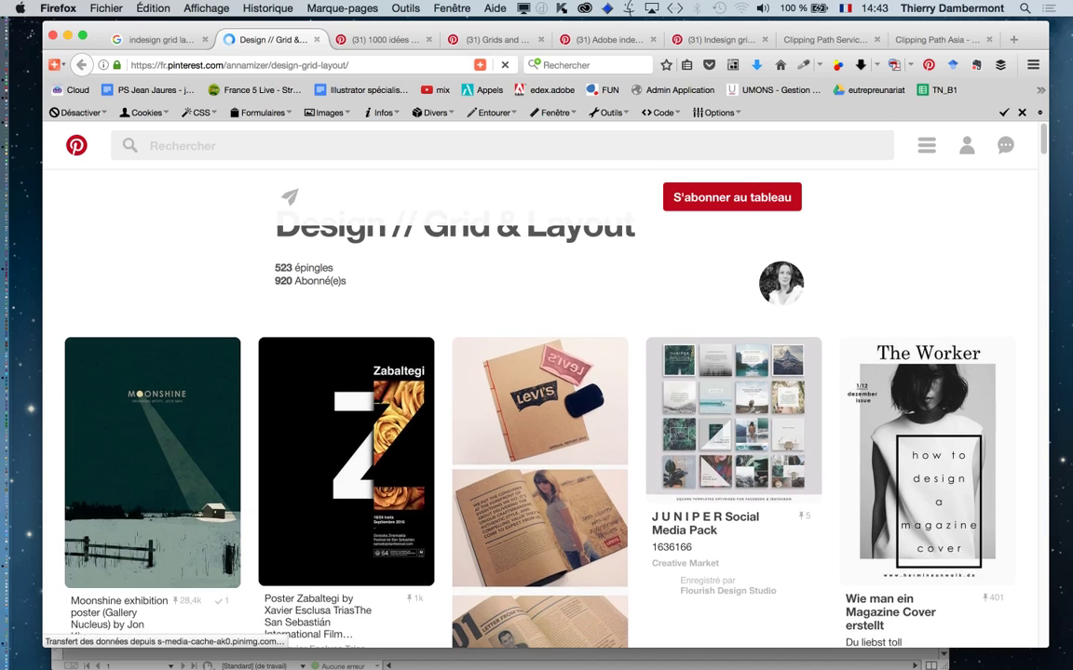
scroll(346, 326, "up", 4)
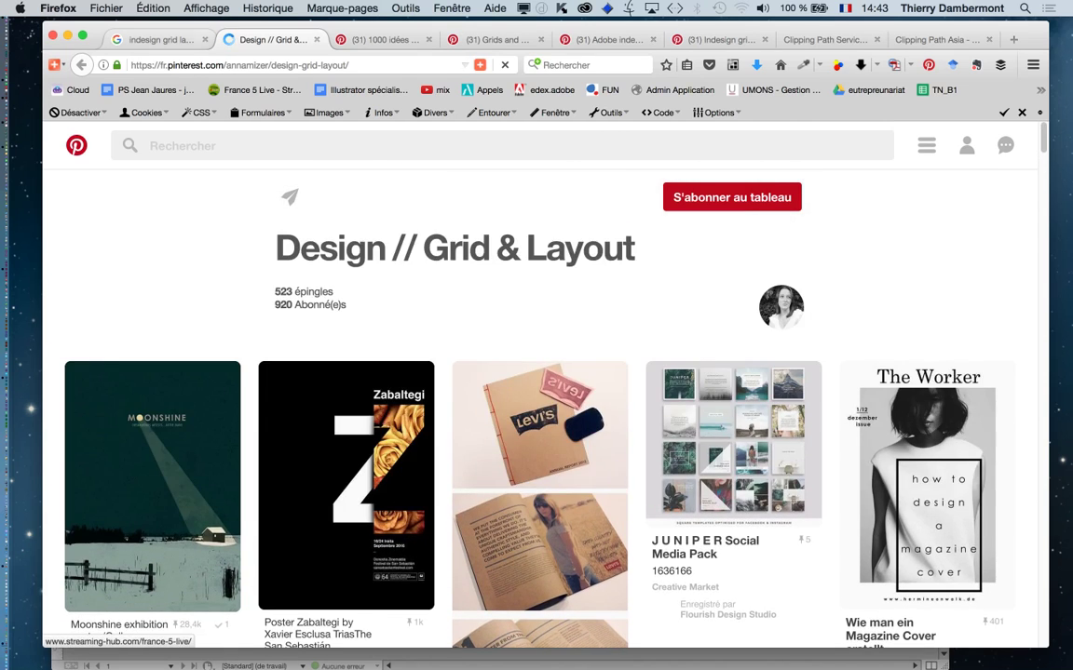
key("ctrl+shift+Tab")
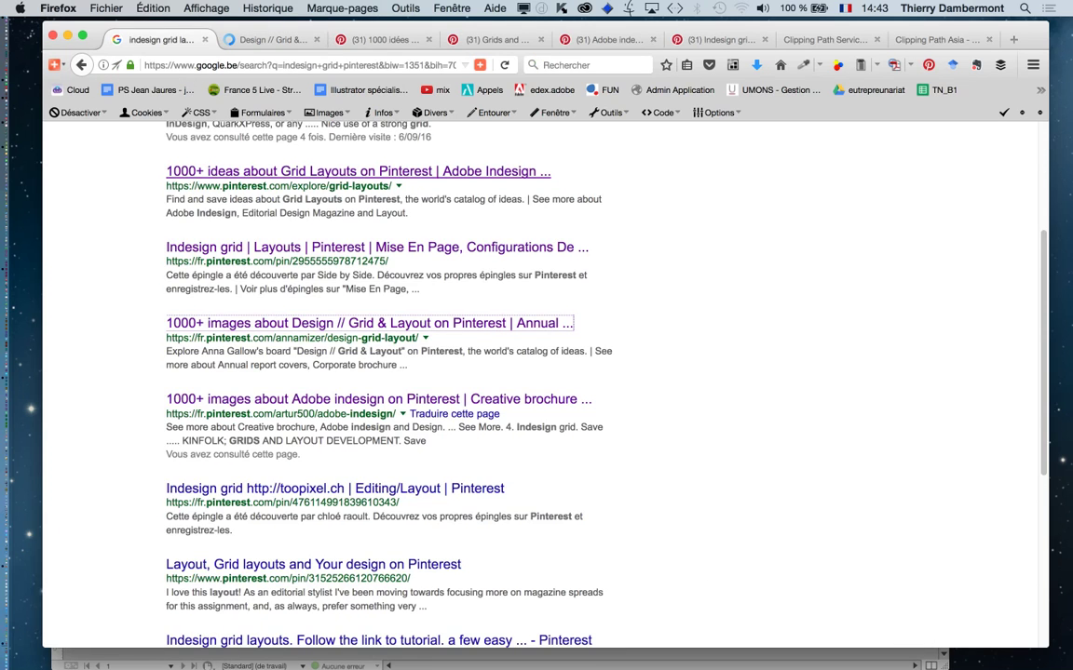
scroll(372, 372, "up", 5)
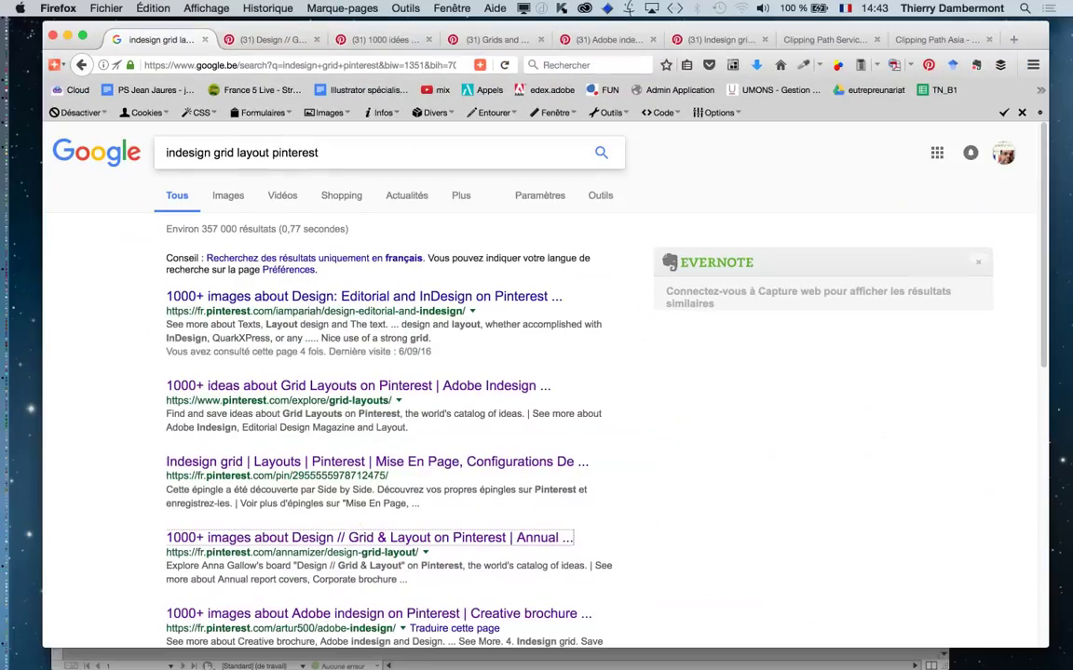
Scroll through the brochure layout pins on the Pinterest Design // Grid & Layout board.
key("ctrl+Tab")
scroll(540, 409, "down", 3)
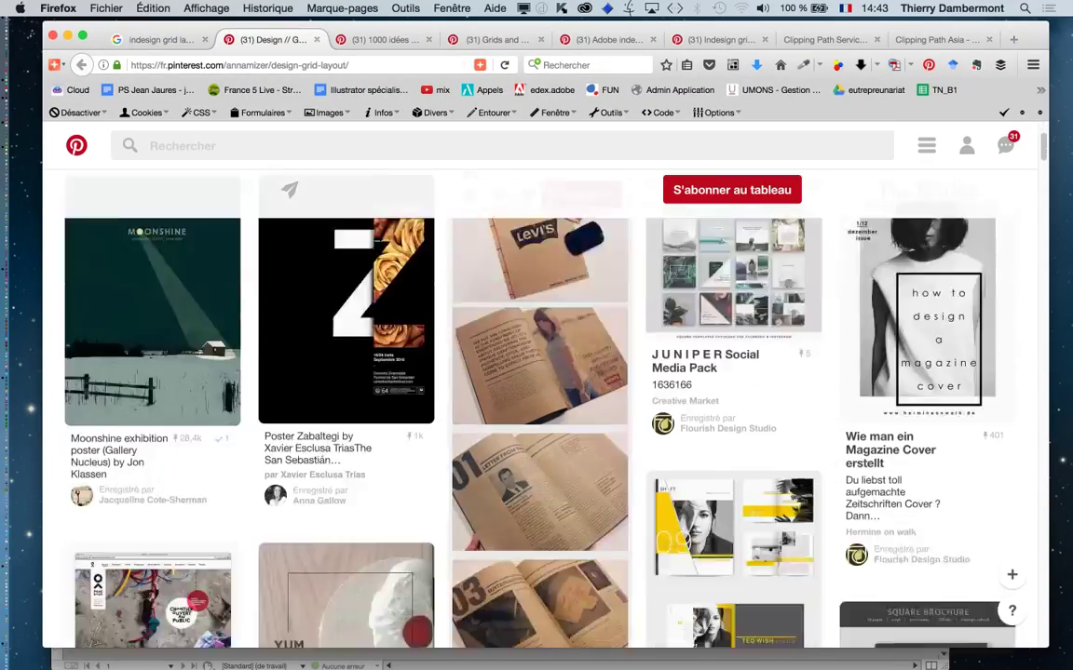
scroll(540, 410, "down", 3)
scroll(540, 419, "down", 5)
scroll(540, 419, "down", 3)
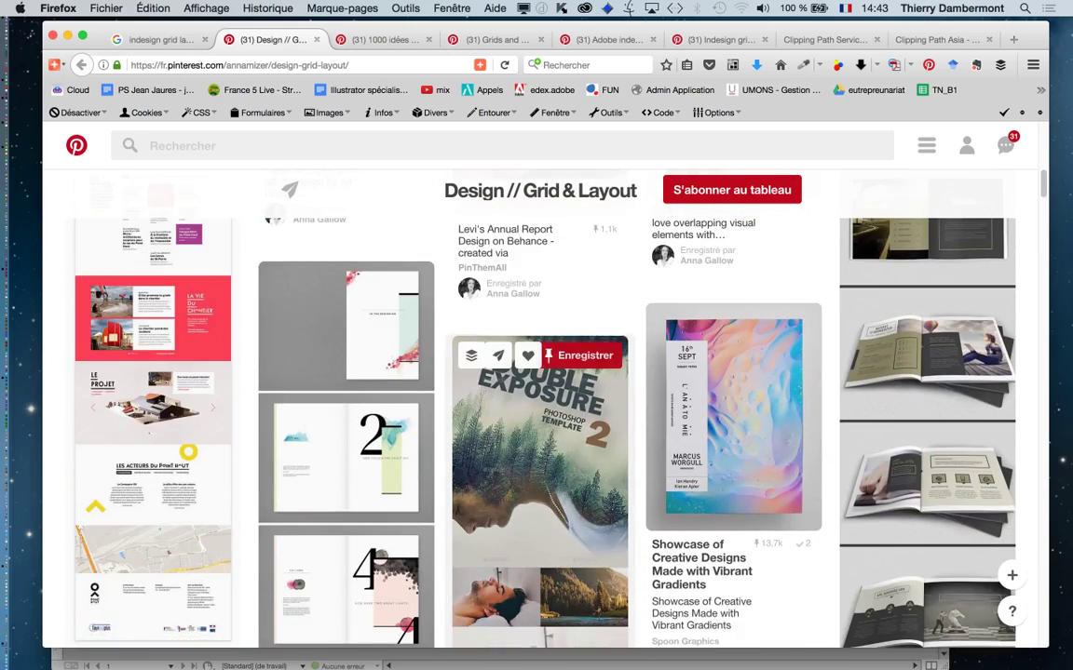
scroll(540, 419, "down", 2)
scroll(540, 419, "down", 3)
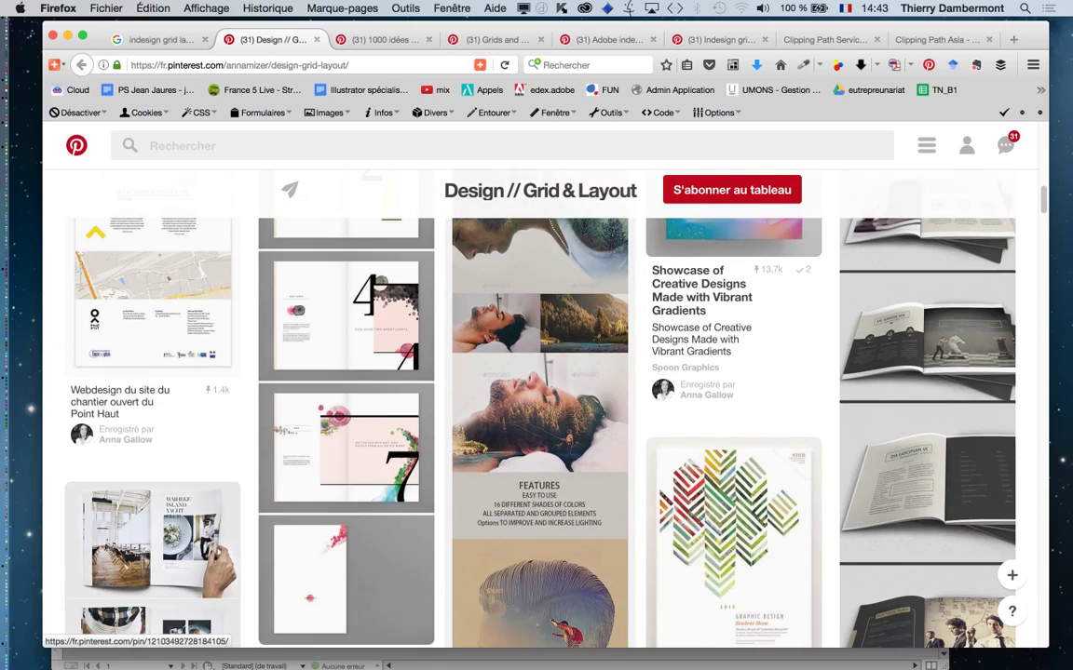
scroll(540, 419, "down", 1)
scroll(540, 419, "up", 3)
scroll(540, 419, "up", 5)
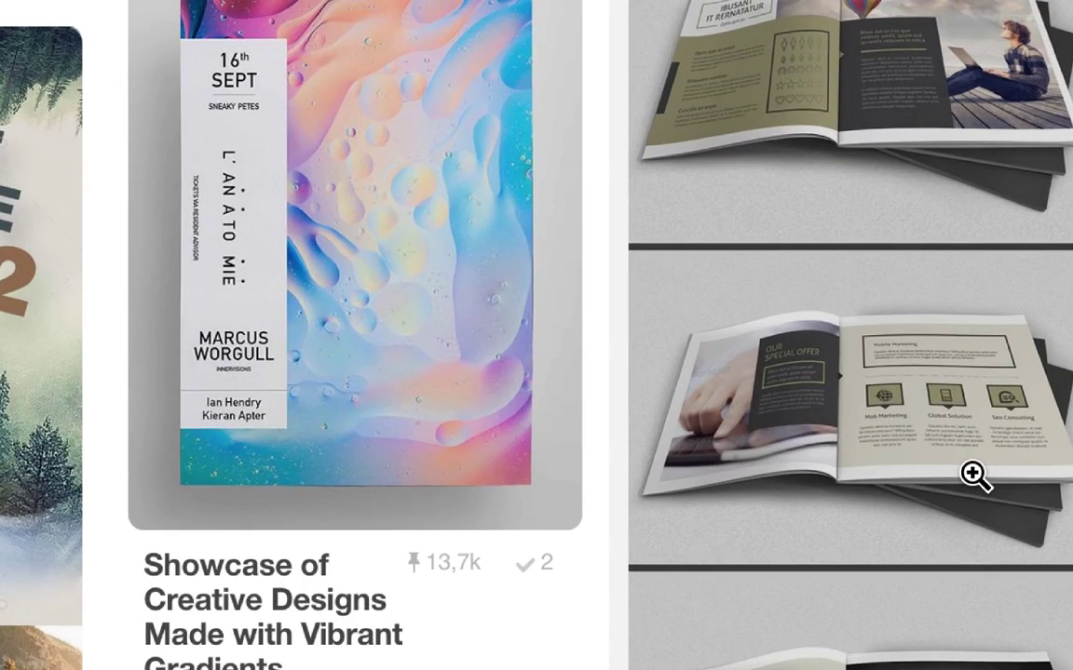
scroll(969, 402, "up", 2)
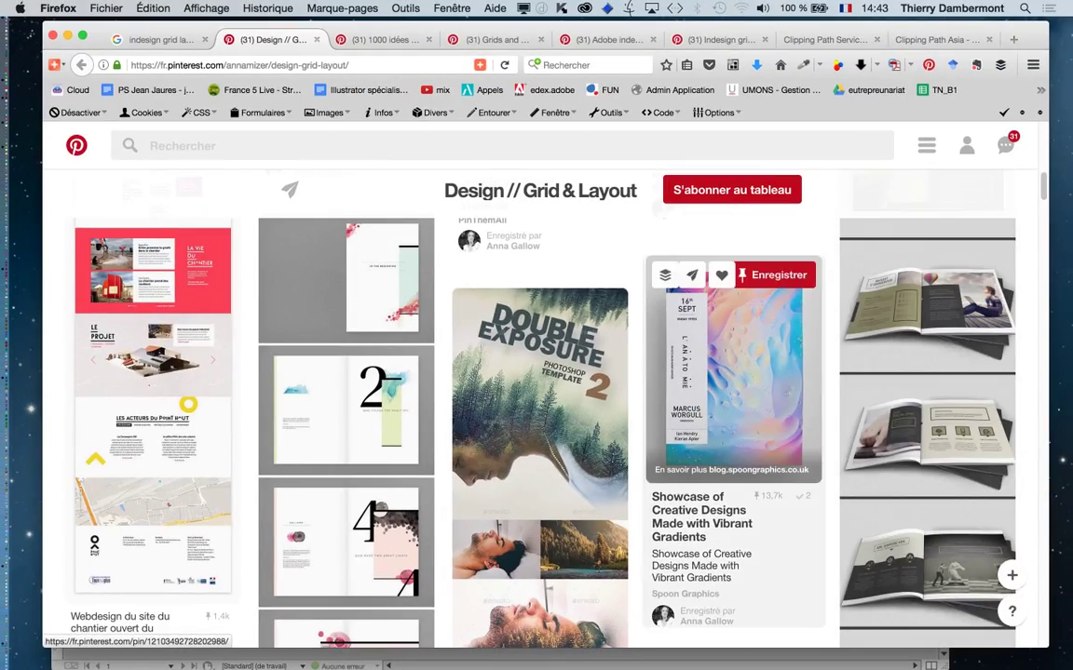
scroll(735, 391, "down", 4)
scroll(736, 391, "down", 1)
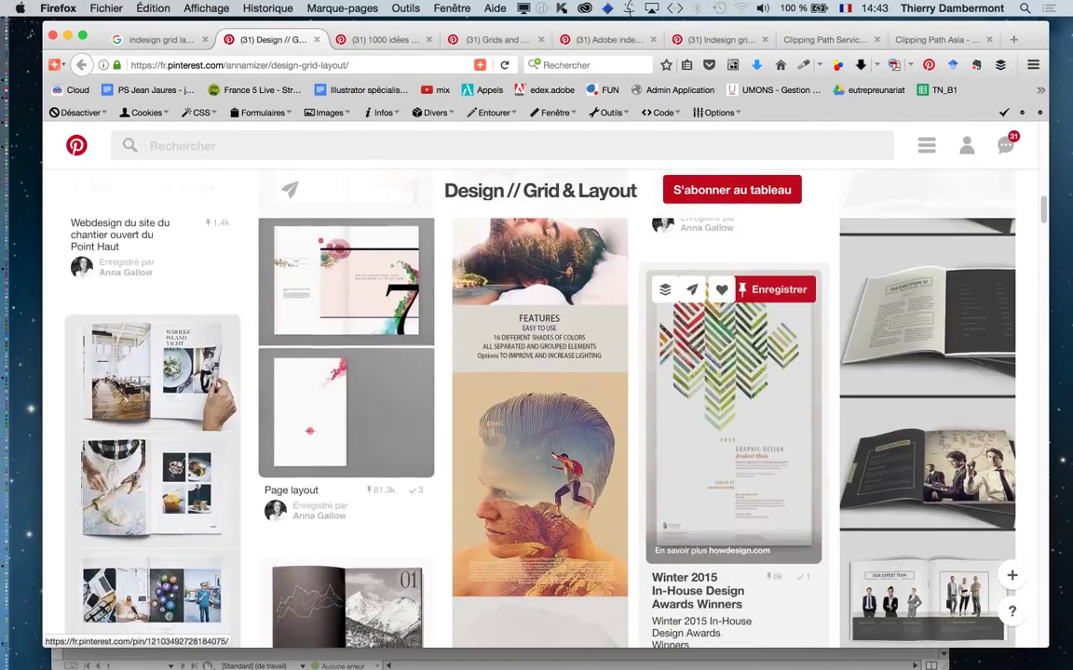
scroll(735, 391, "down", 3)
scroll(735, 391, "down", 3)
scroll(735, 391, "down", 1)
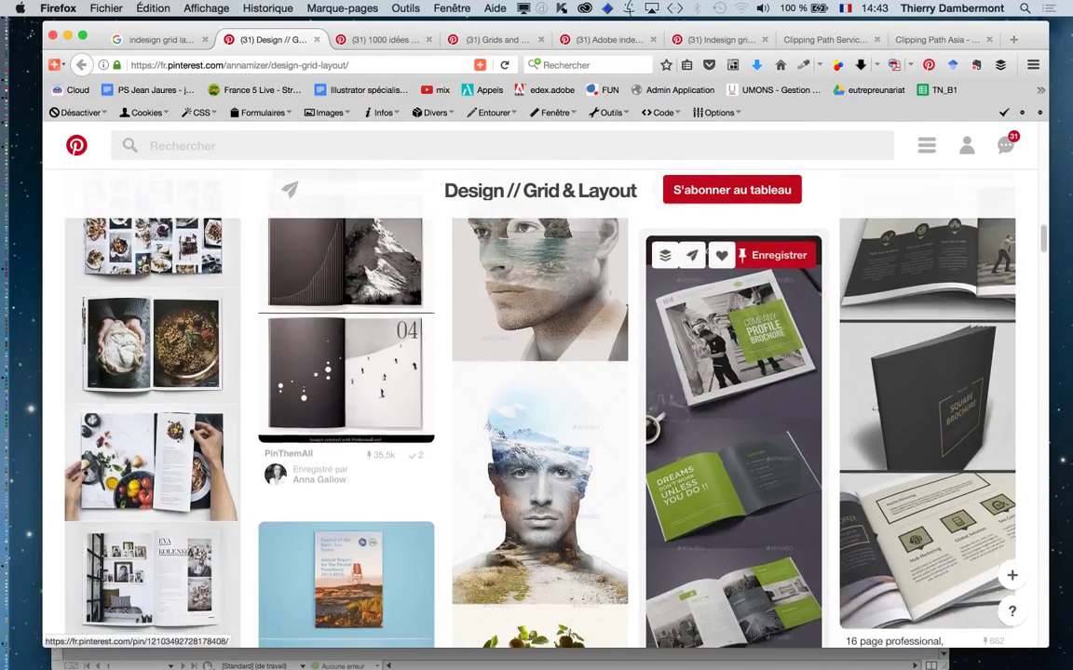
scroll(736, 391, "down", 2)
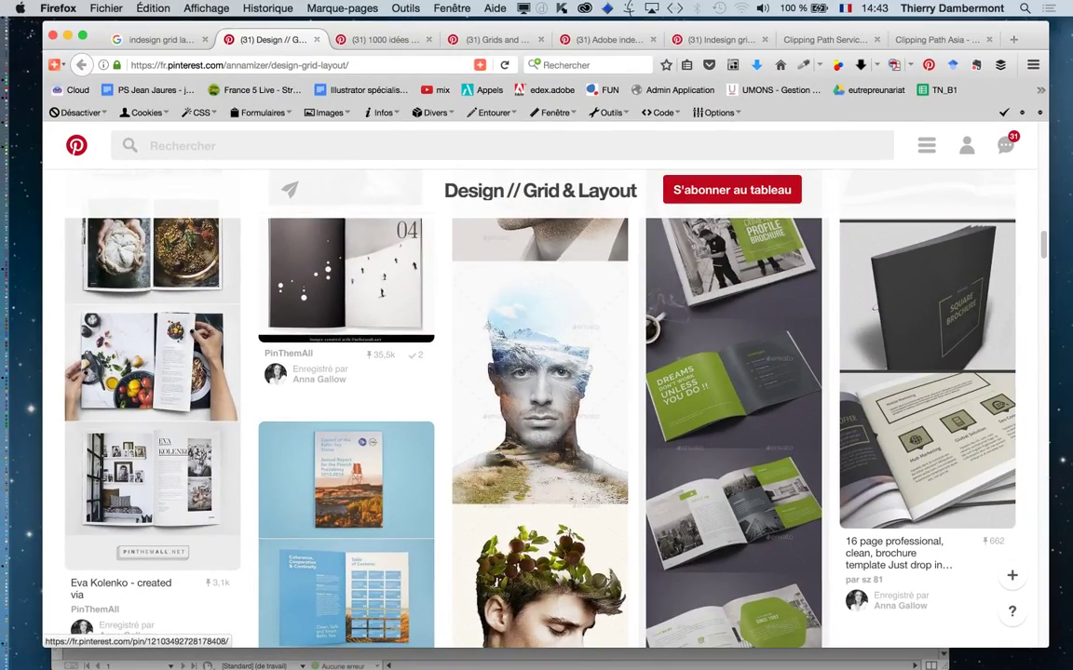
scroll(540, 391, "down", 1)
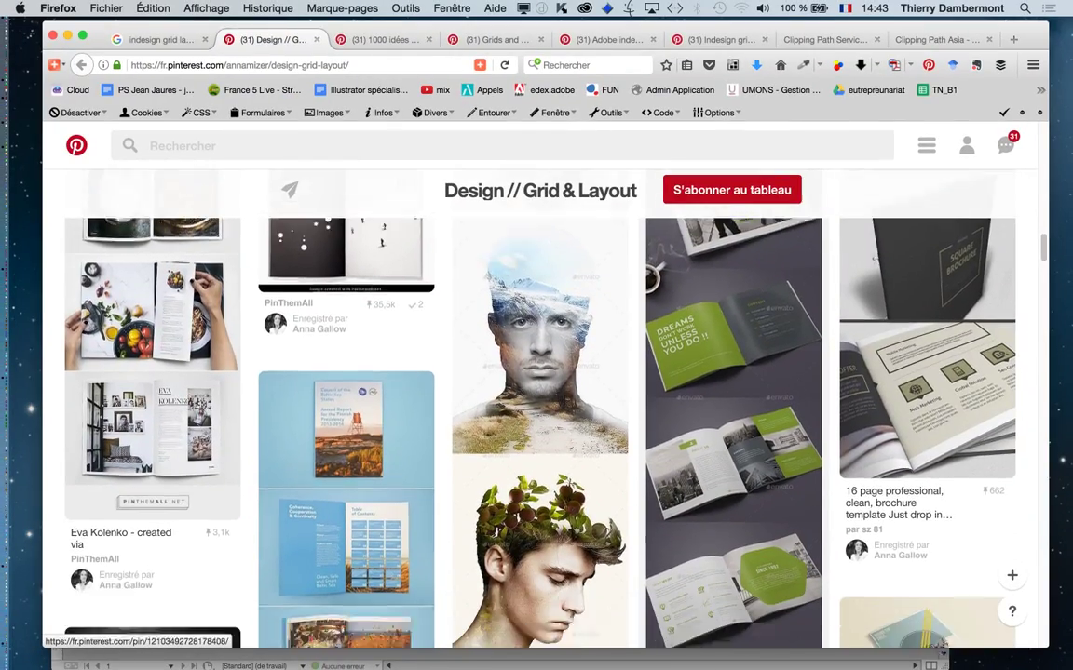
scroll(540, 391, "down", 2)
scroll(540, 391, "down", 1)
scroll(539, 391, "down", 1)
scroll(540, 391, "down", 1)
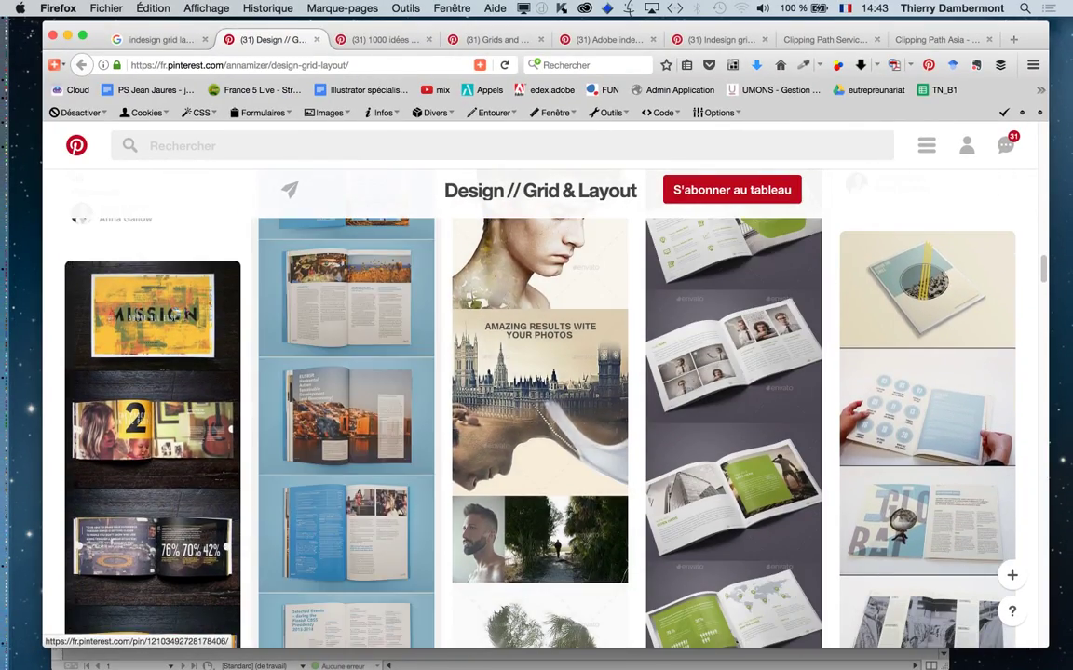
scroll(540, 392, "down", 1)
scroll(540, 391, "down", 1)
scroll(540, 391, "down", 1)
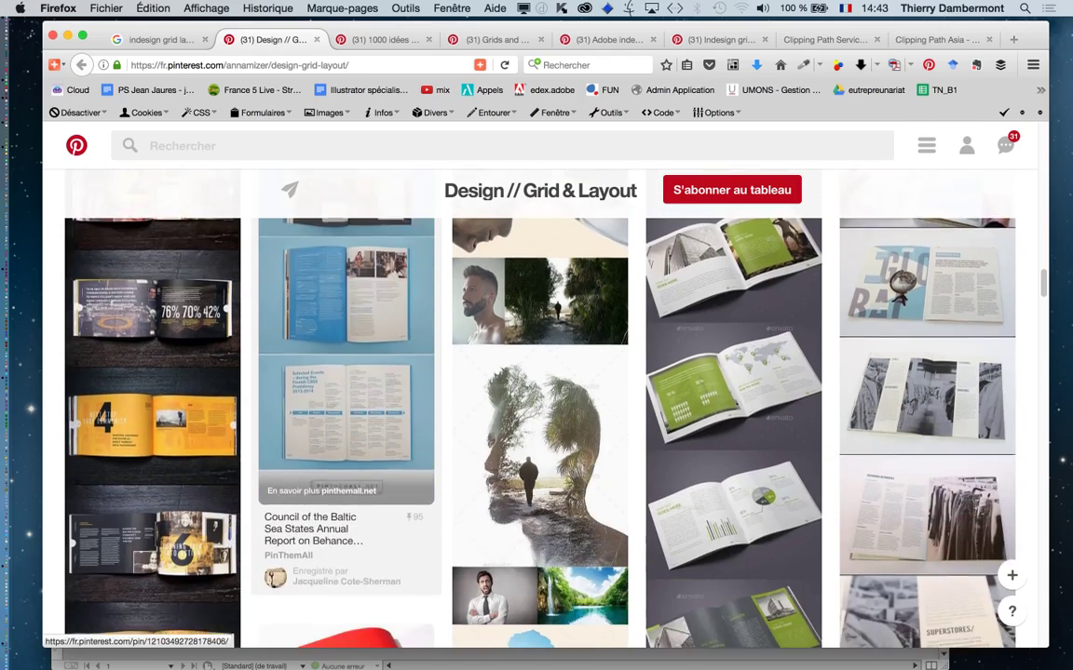
scroll(540, 391, "down", 1)
scroll(345, 391, "down", 3)
scroll(345, 391, "down", 2)
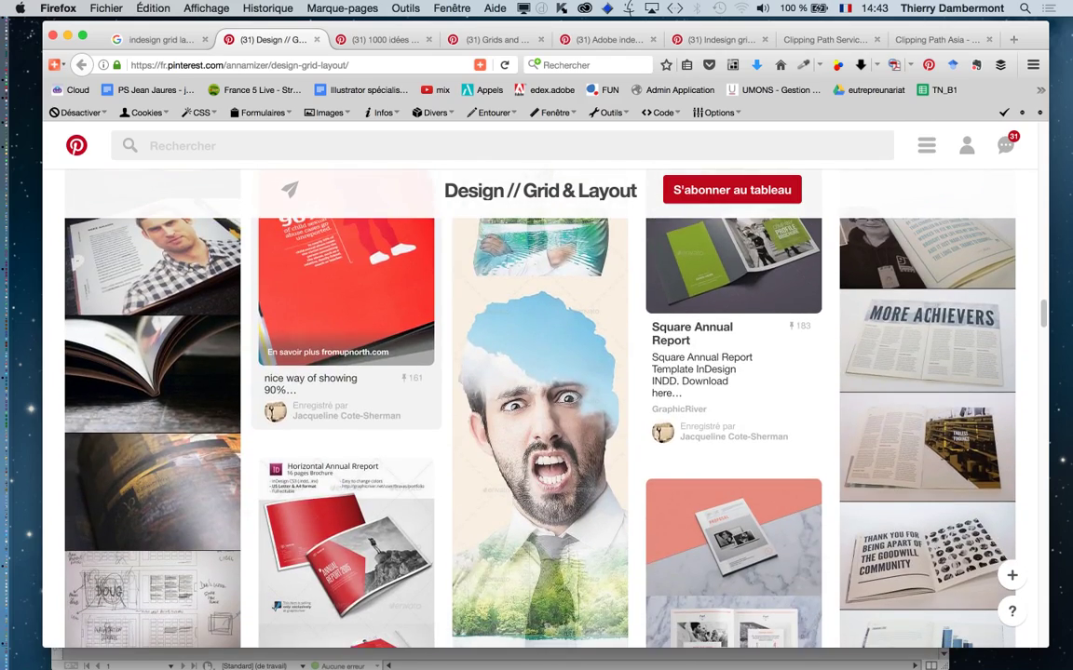
scroll(344, 391, "down", 2)
scroll(344, 391, "up", 1)
scroll(345, 391, "up", 2)
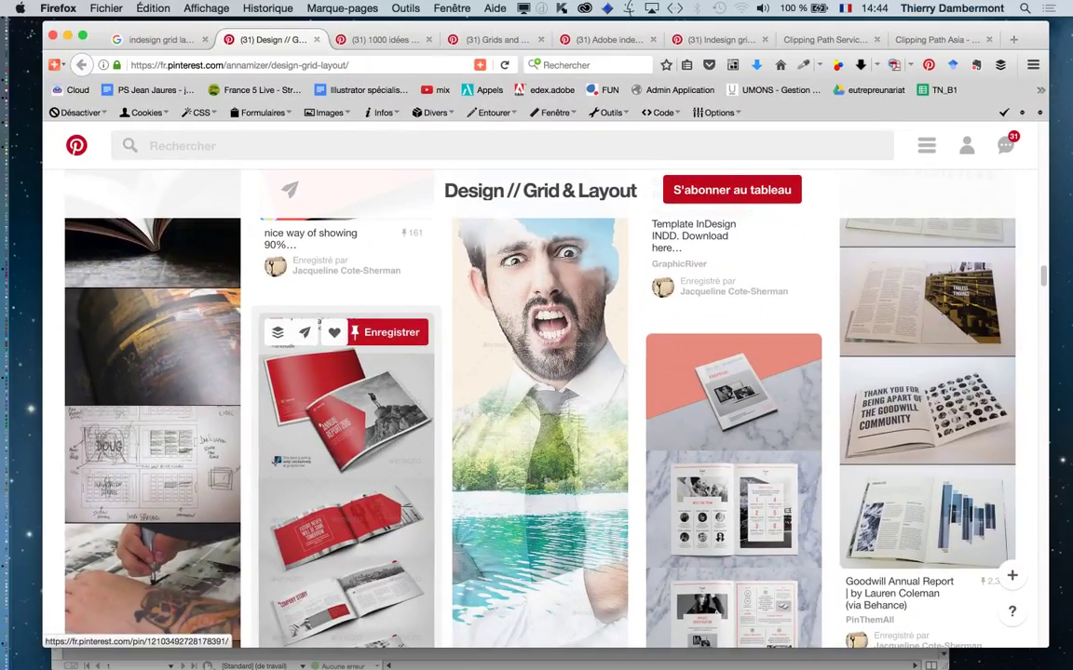
scroll(321, 437, "down", 2)
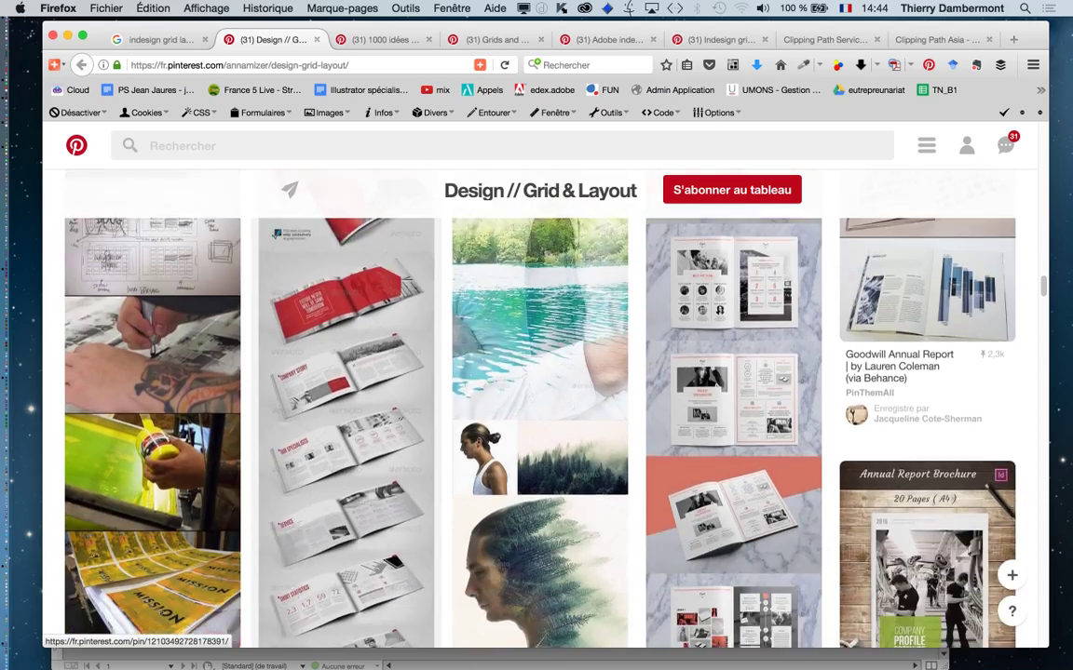
scroll(344, 372, "down", 3)
scroll(345, 372, "down", 3)
scroll(344, 372, "down", 3)
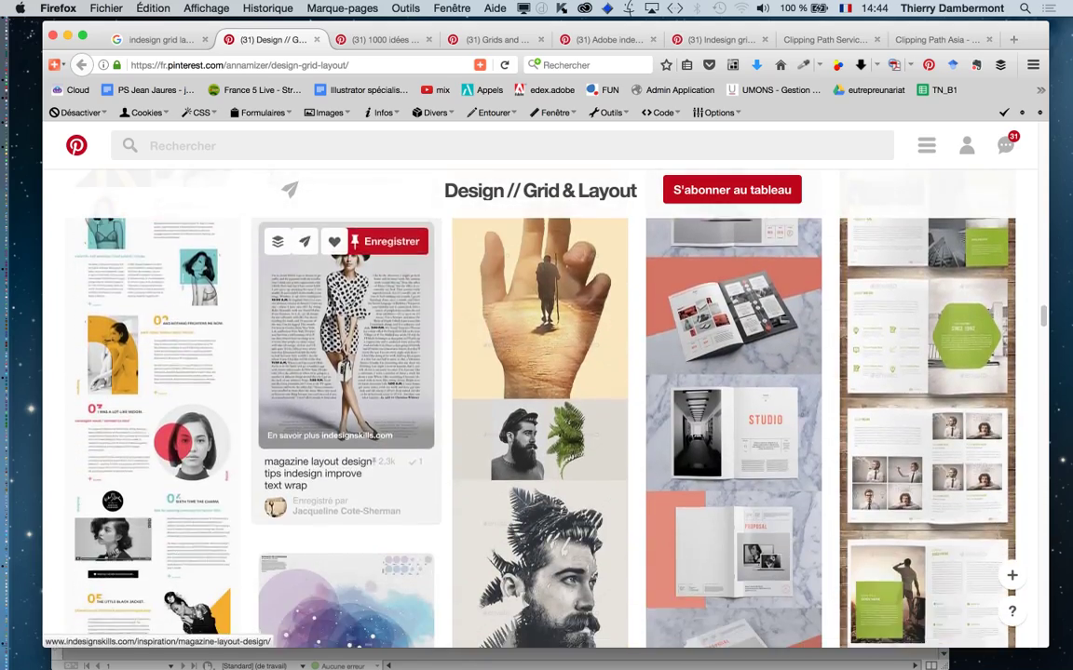
scroll(345, 465, "down", 1)
scroll(344, 465, "up", 2)
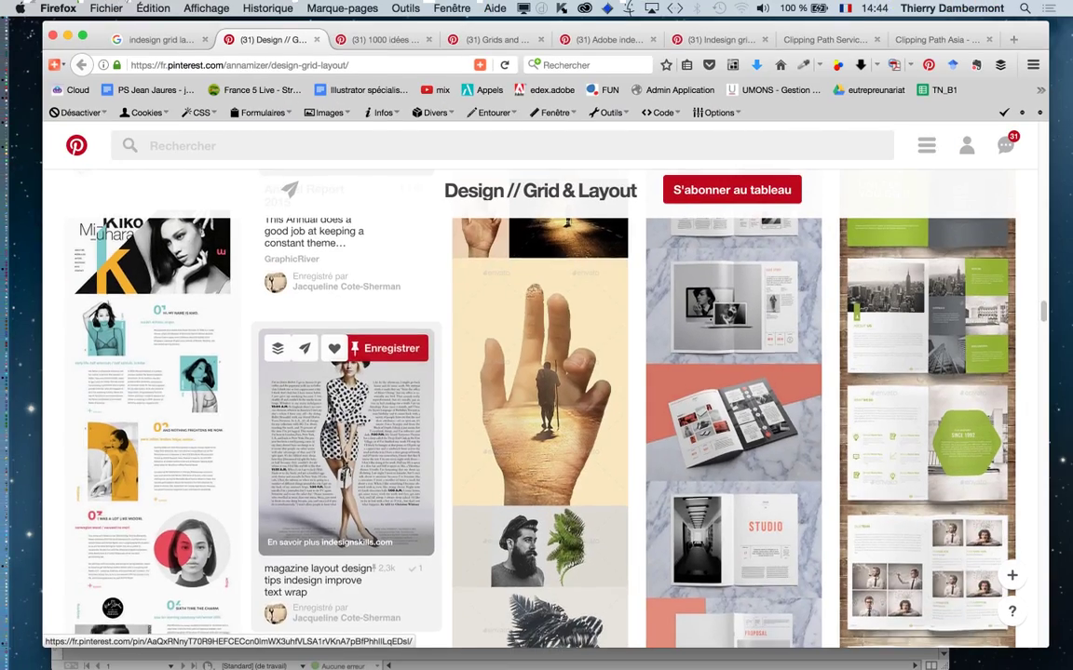
scroll(345, 465, "down", 2)
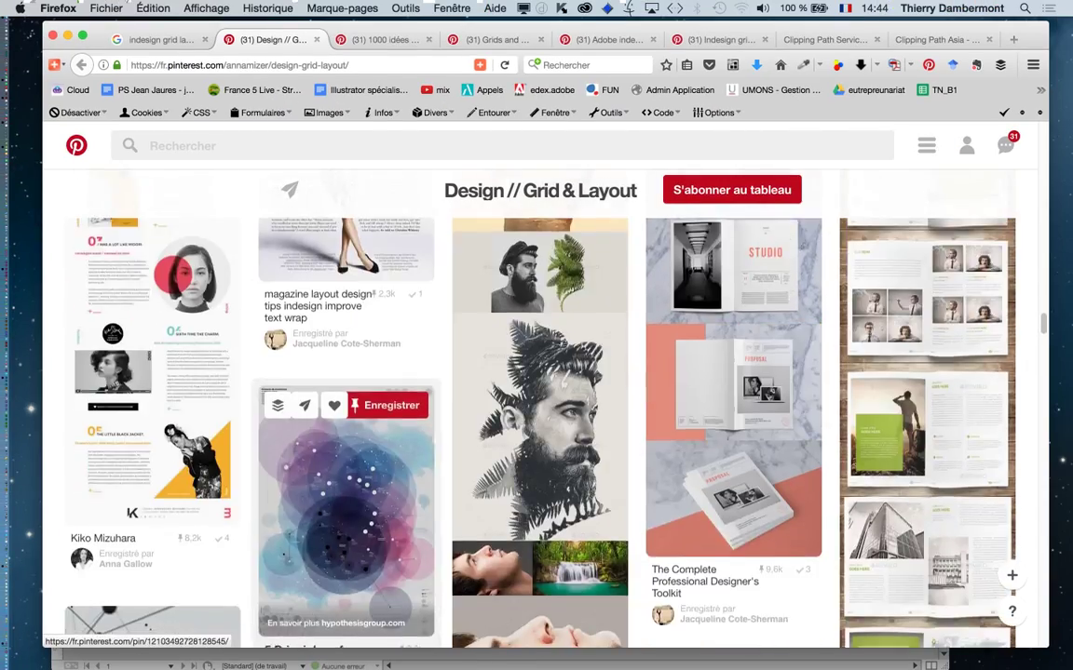
scroll(345, 466, "down", 2)
Hide the browser, review InDesign's three linked car copies, then switch to Photoshop's red car document.
key("super+m")
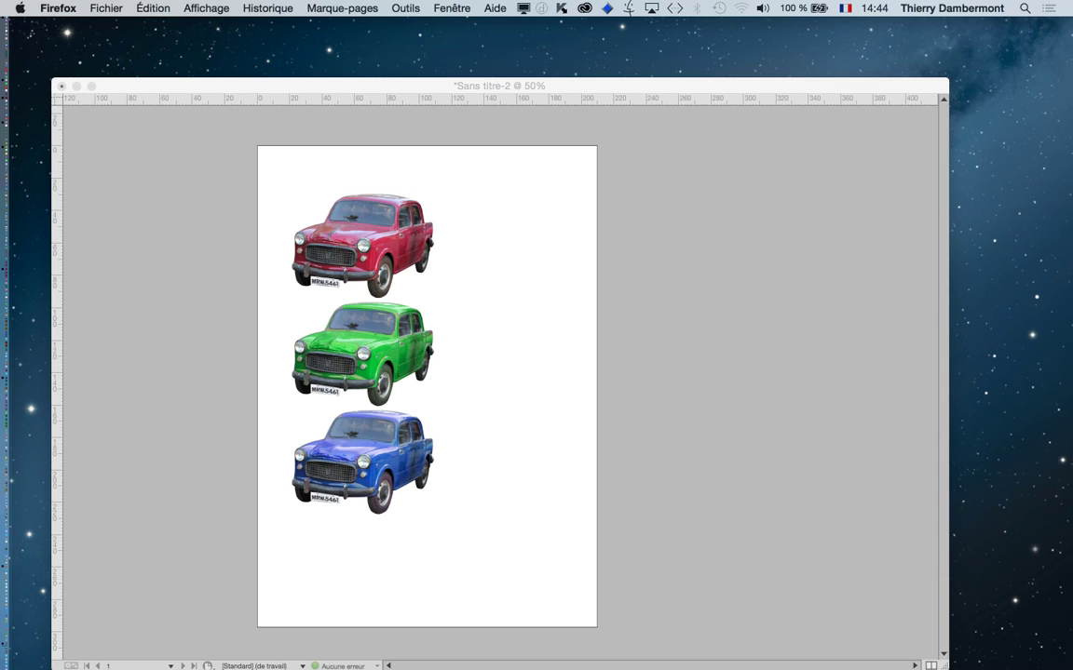
left_click(386, 96)
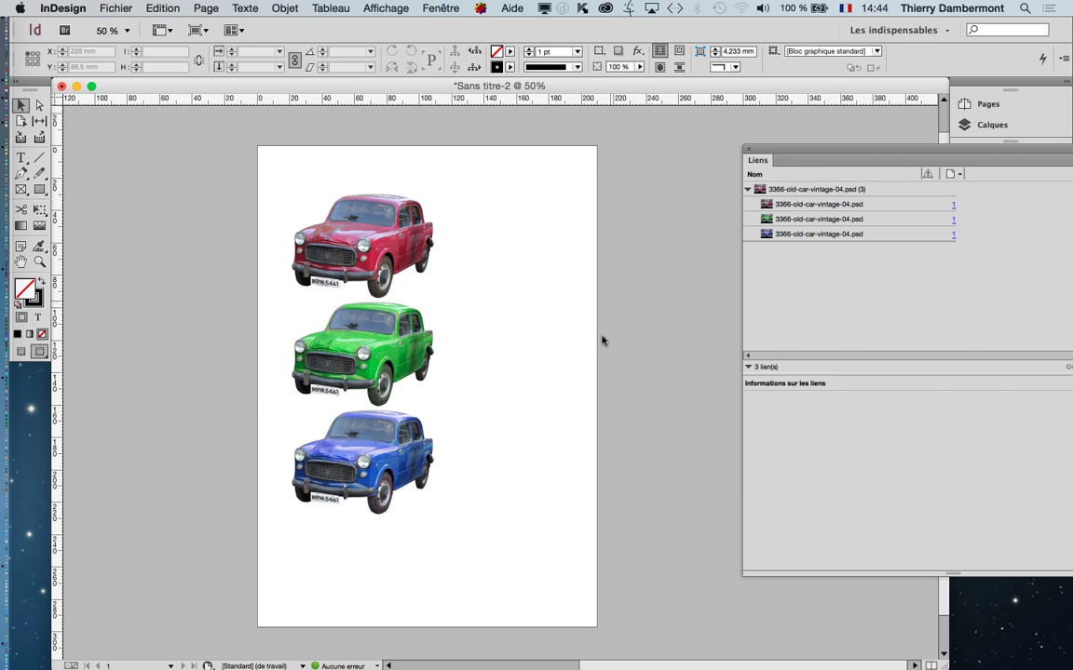
key("super+Tab")
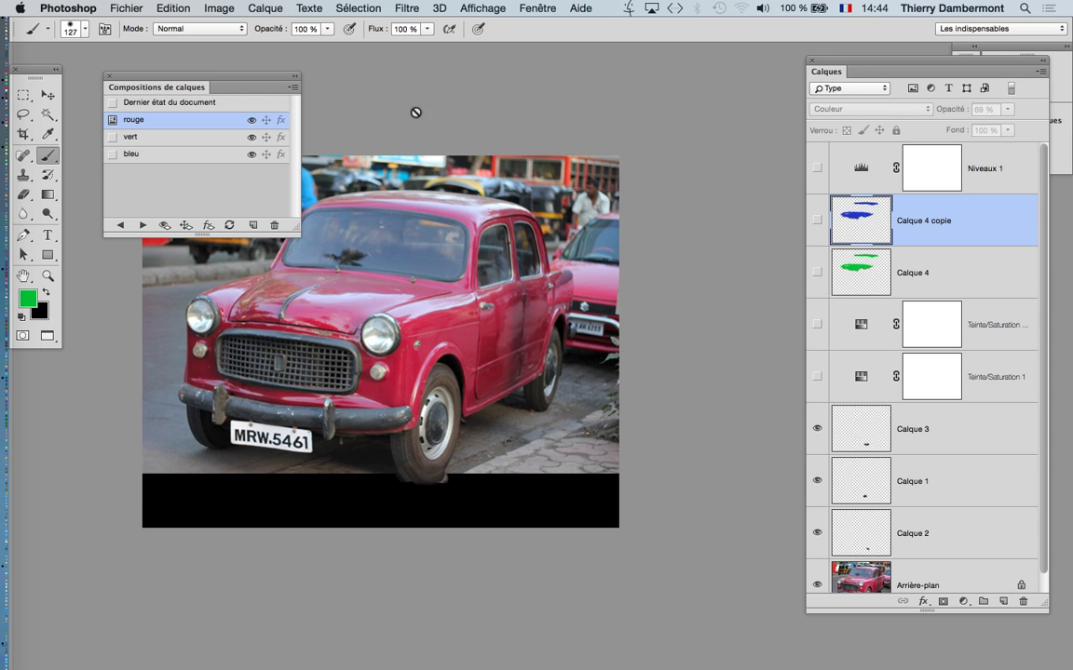
Centre the car's front and try a Quick Selection around the headlight, then deselect.
scroll(344, 363, "up", 3)
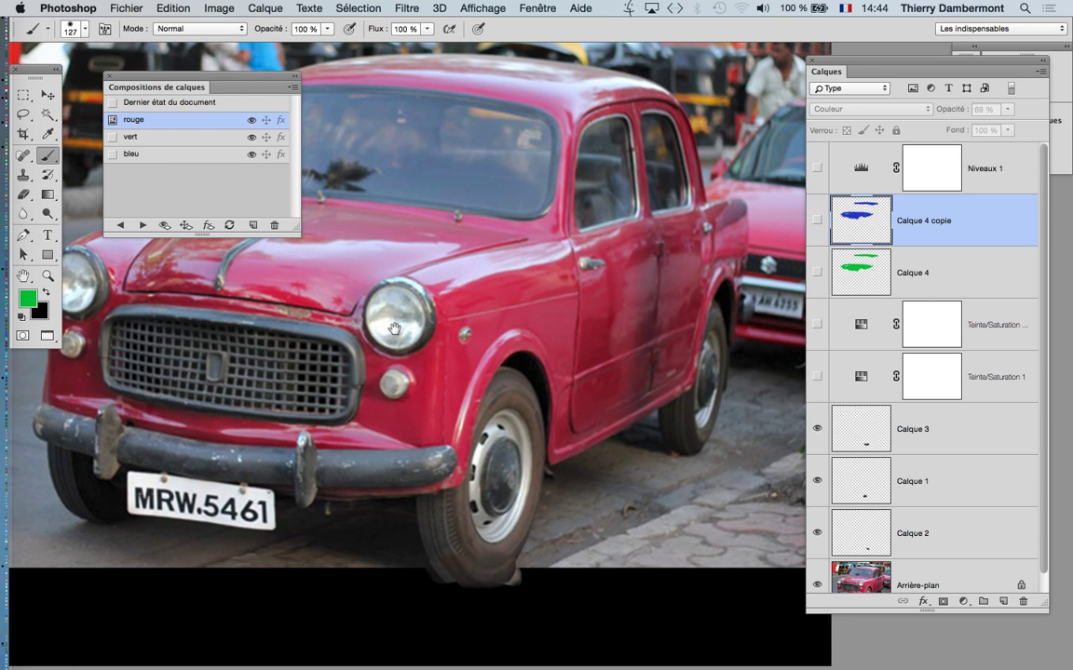
left_click_drag(394, 329, 458, 389)
scroll(462, 399, "up", 2)
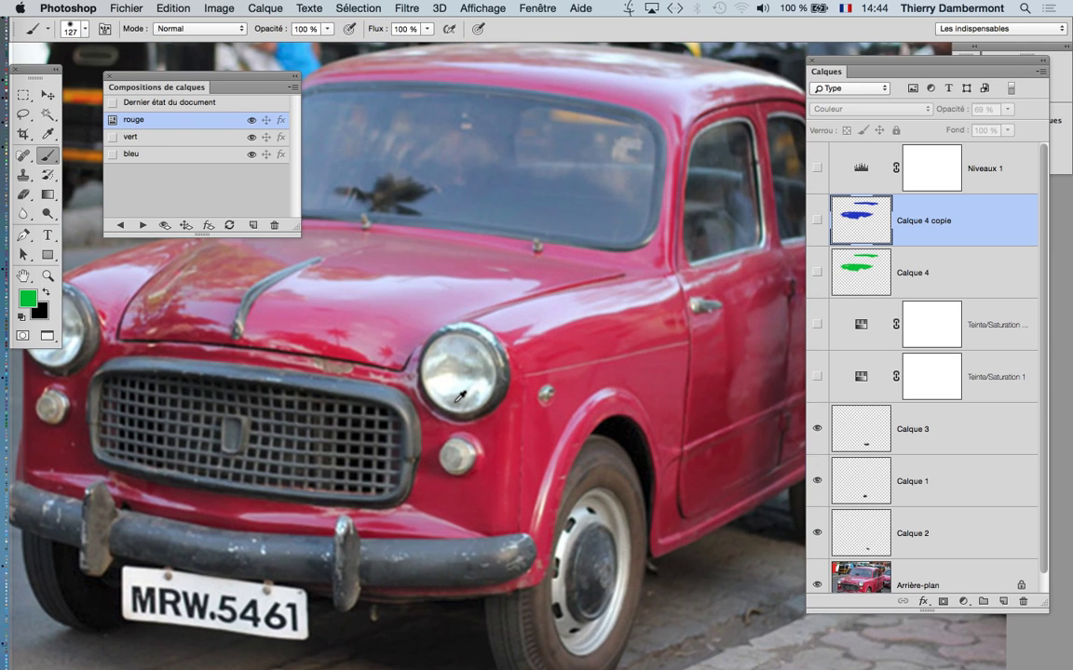
left_click(47, 114)
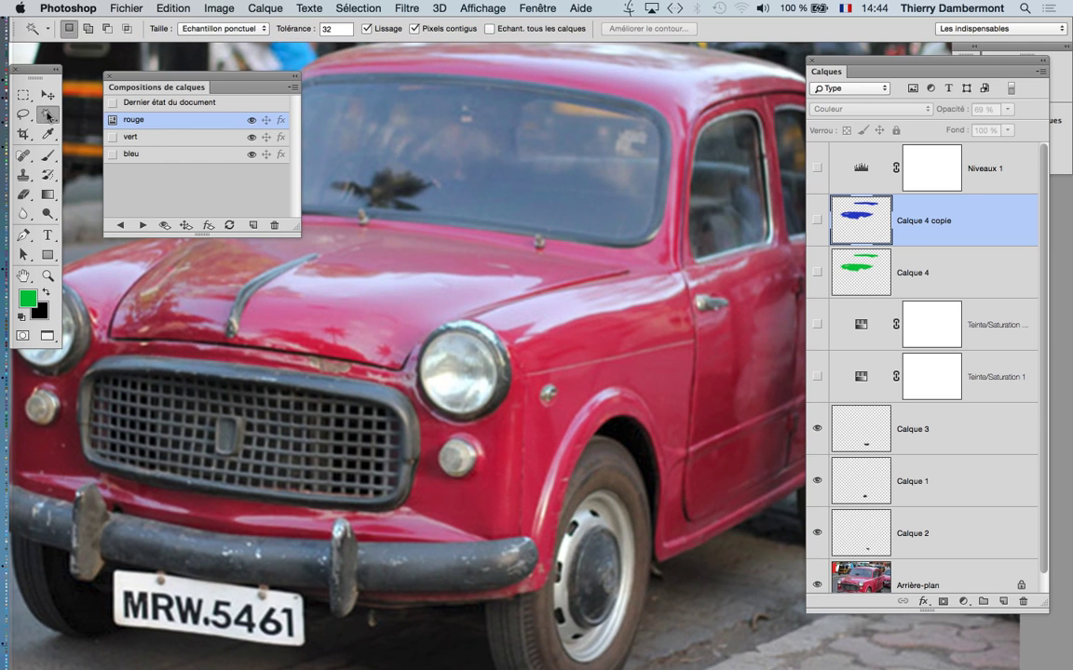
left_click(48, 118)
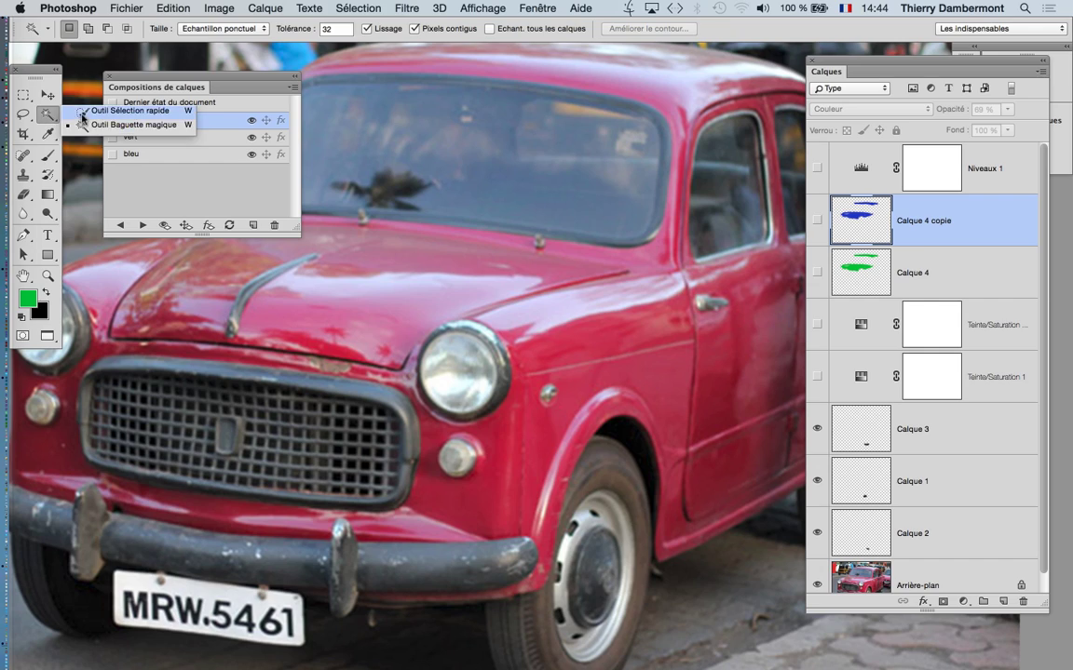
left_click(83, 110)
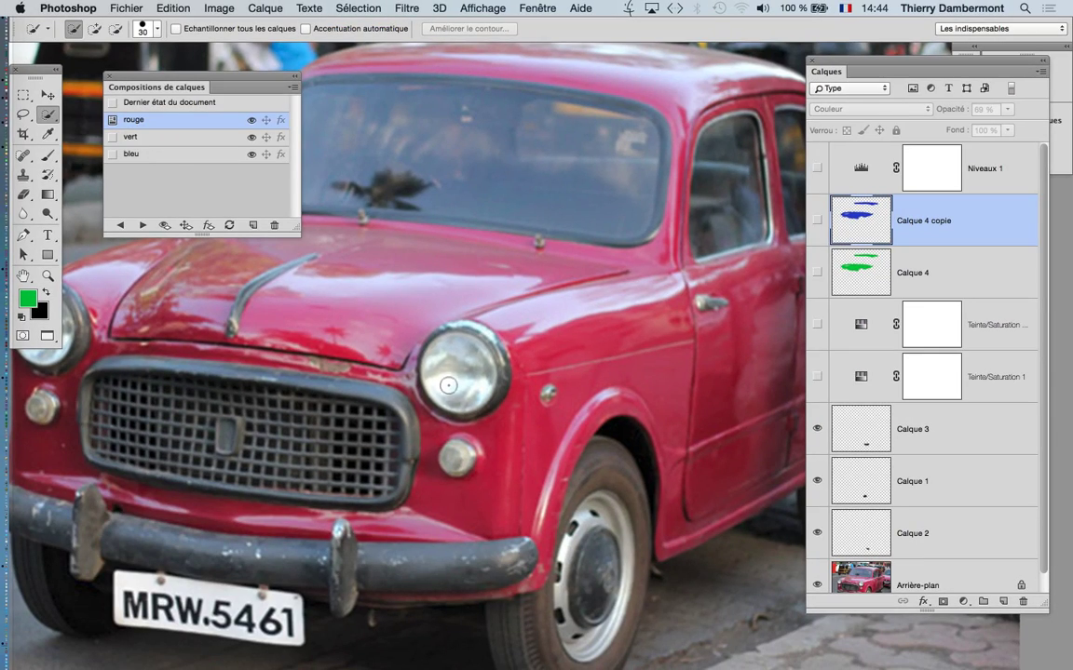
mouse_move(450, 352)
left_mouse_down()
mouse_move(466, 386)
mouse_move(483, 393)
left_mouse_up()
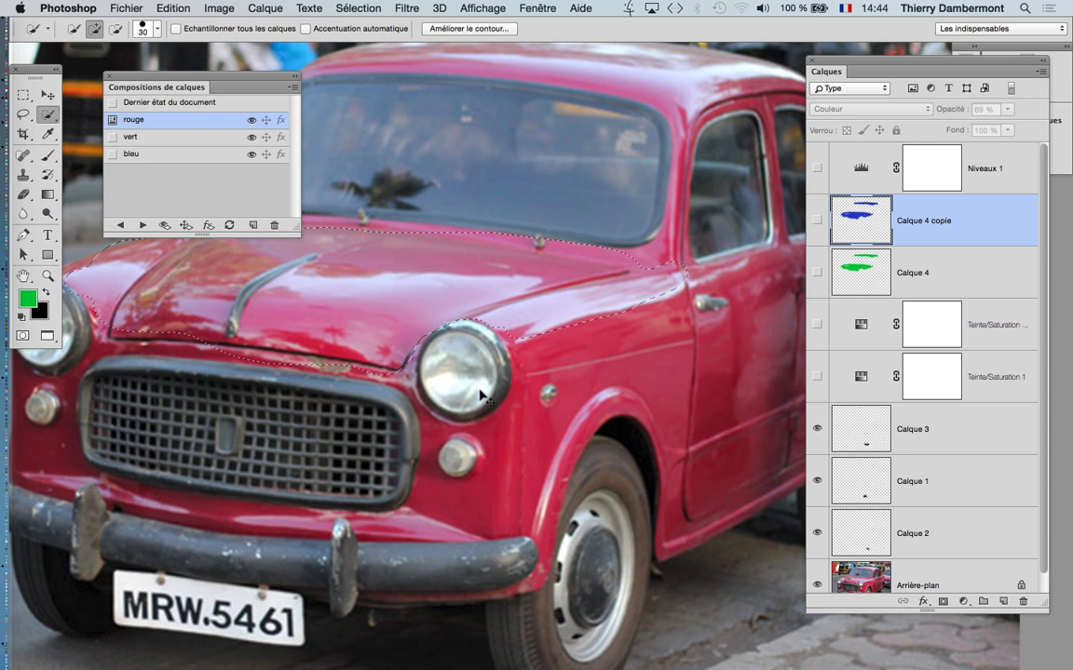
key("ctrl+d")
Select the red car body with the Magic Wand, then deselect it.
scroll(485, 378, "up", 5)
scroll(485, 378, "down", 4)
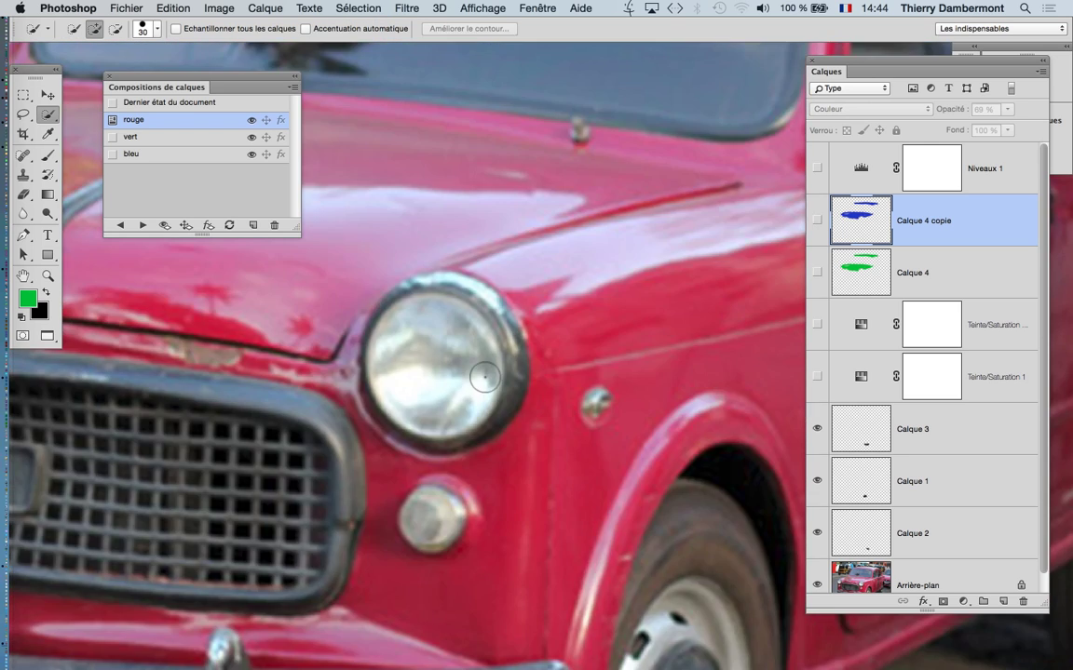
scroll(479, 376, "up", 1)
left_click(25, 236)
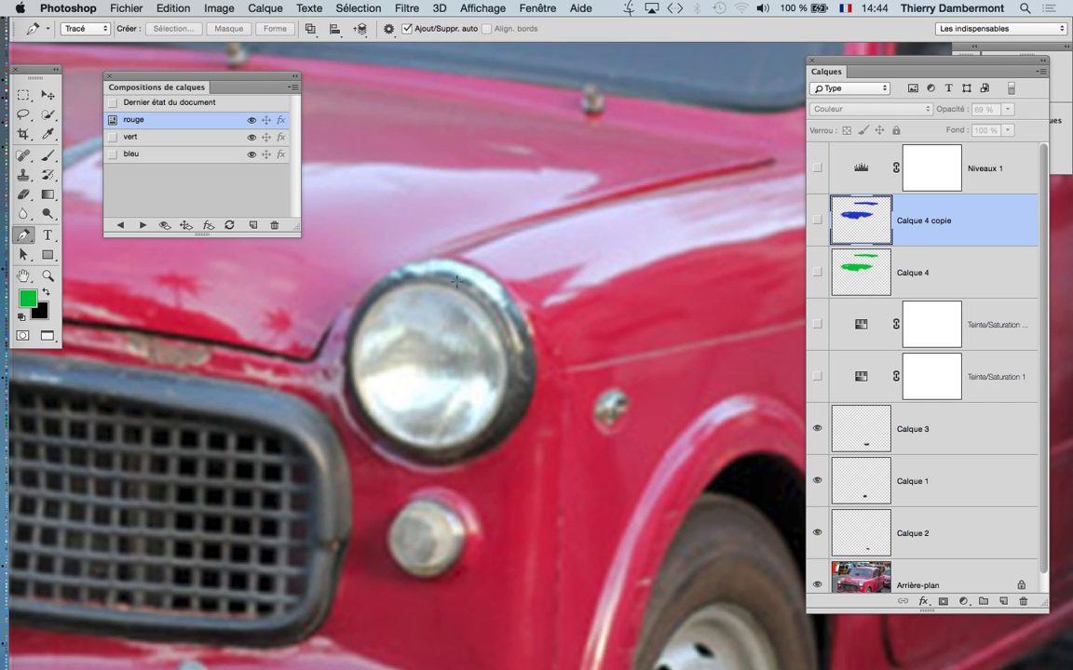
left_click(51, 115)
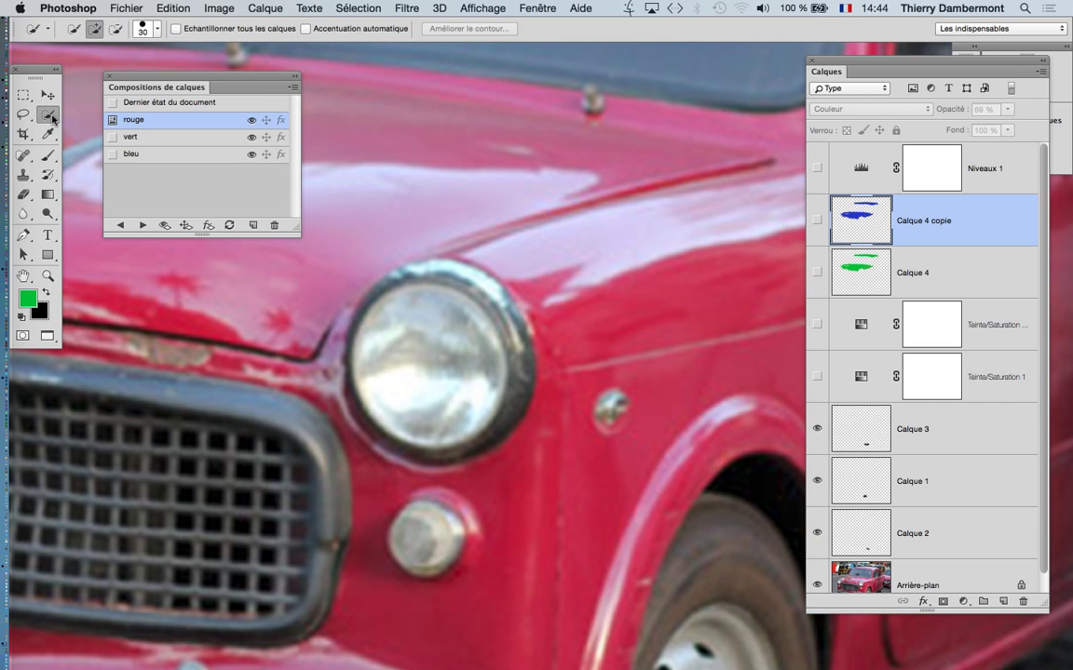
right_click(53, 118)
left_click(139, 122)
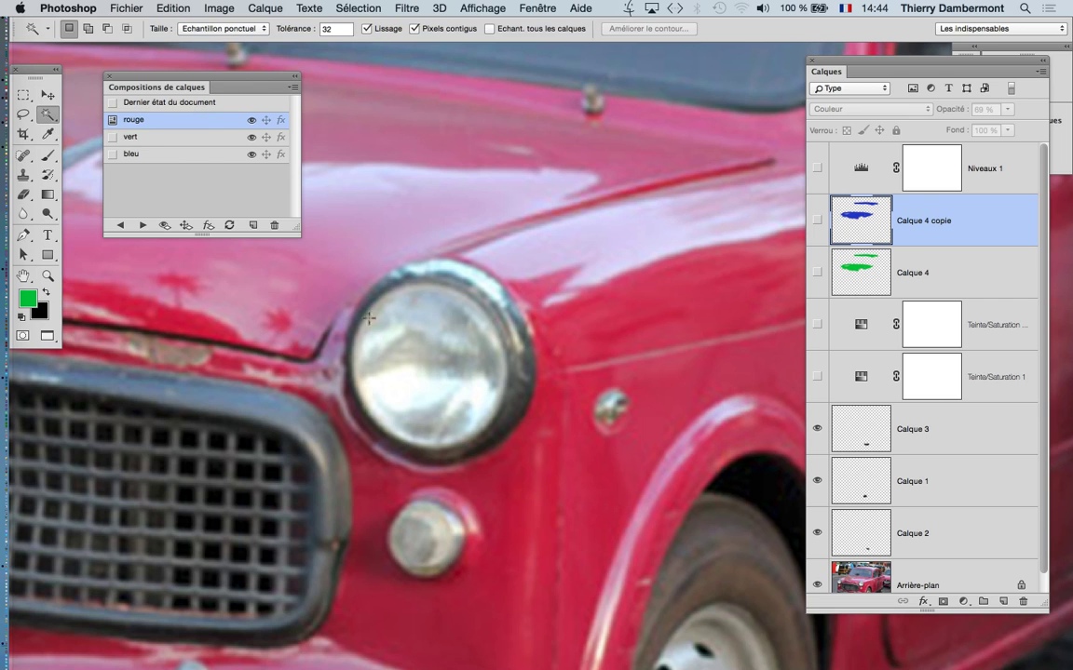
left_click(440, 356)
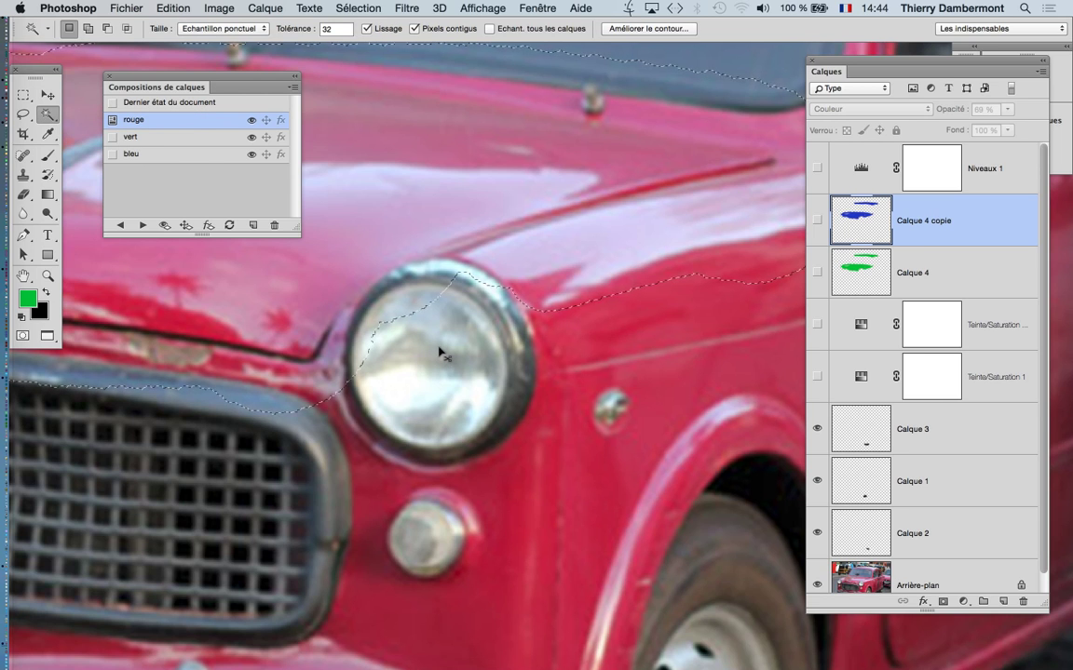
key("ctrl+d")
Trace a closed curved Pen path around the headlight rim using four anchors.
left_click(25, 236)
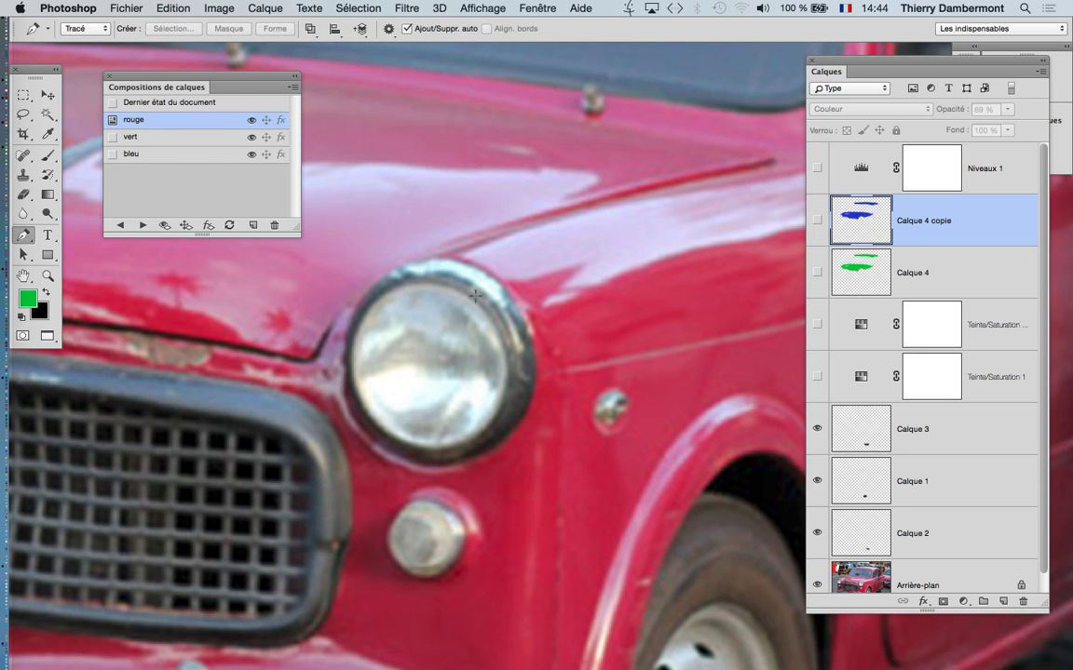
left_click(426, 285)
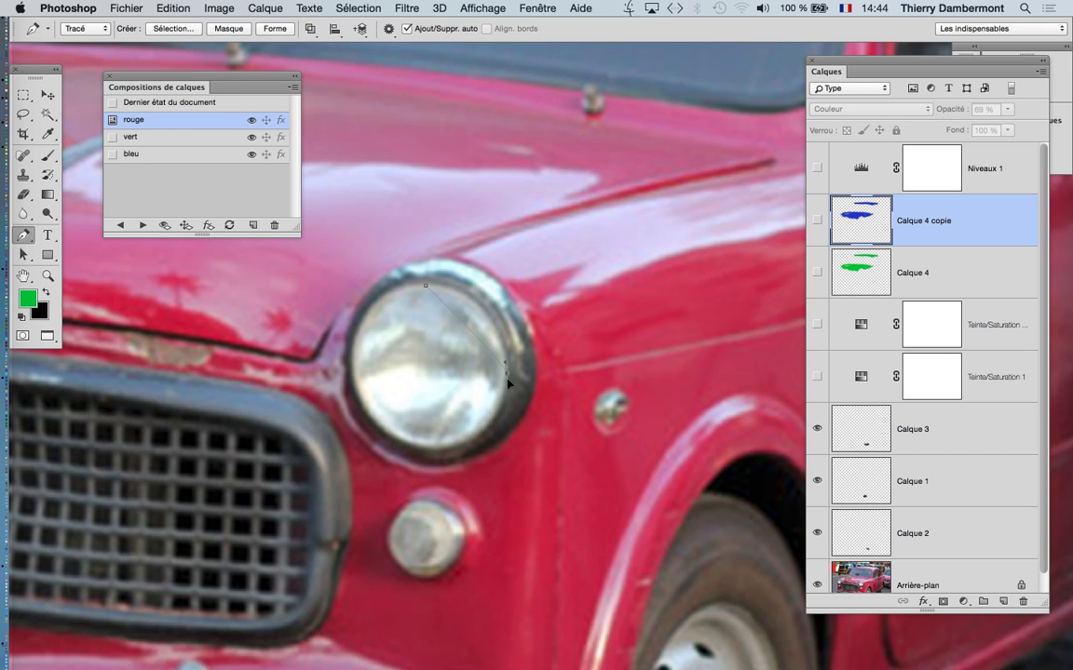
left_click_drag(506, 384, 510, 296)
left_click_drag(431, 445, 490, 449)
left_click_drag(351, 349, 344, 430)
mouse_move(423, 286)
left_mouse_down()
mouse_move(496, 292)
mouse_move(483, 296)
left_mouse_up()
key("a")
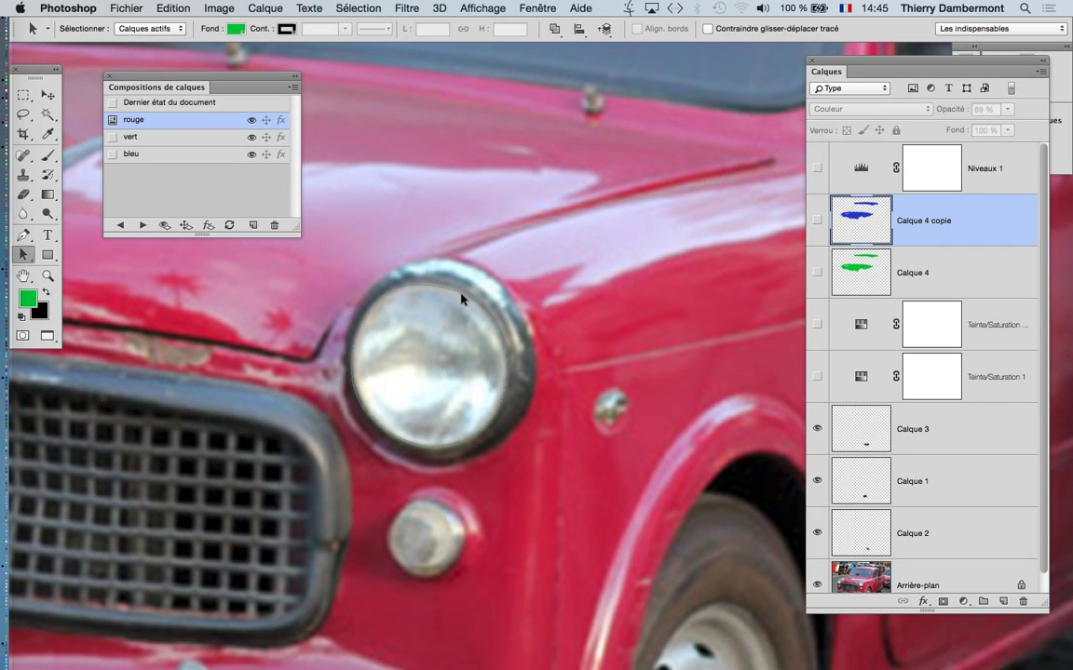
Move the headlight path onto the left headlight and centre it there.
scroll(559, 279, "left", 6)
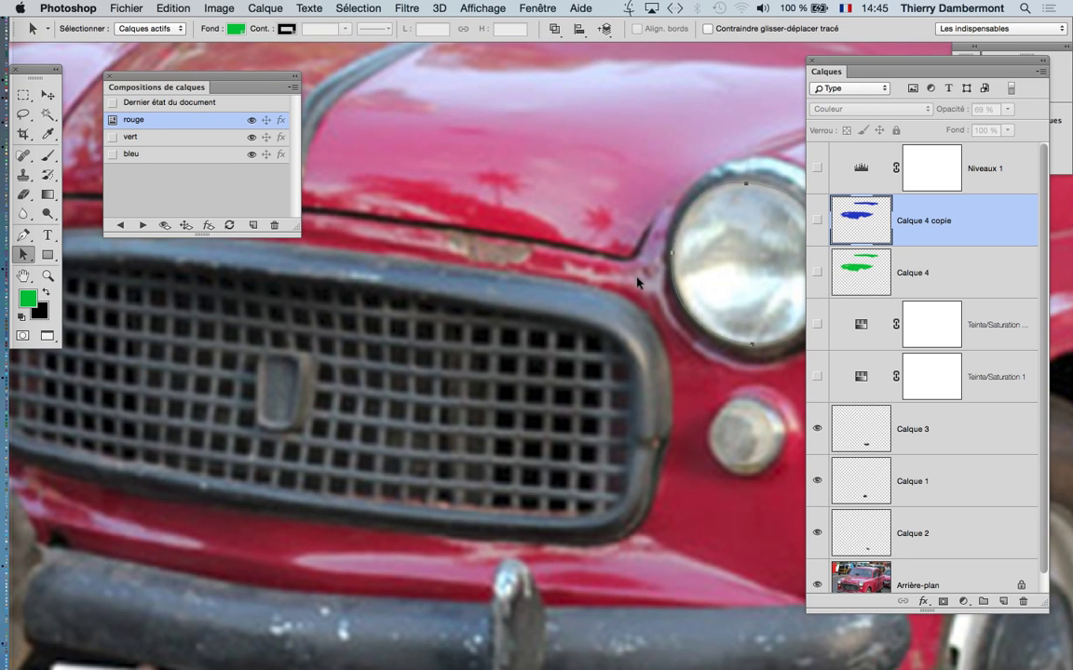
scroll(637, 285, "down", 2)
scroll(605, 279, "down", 3)
scroll(596, 279, "down", 3)
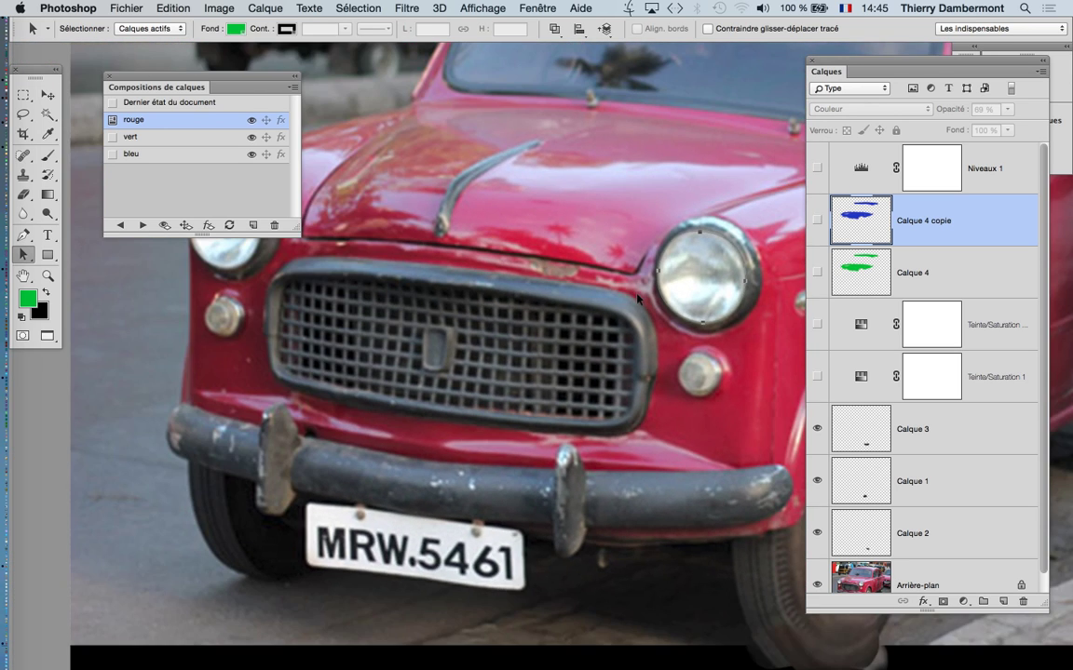
scroll(617, 305, "up", 3)
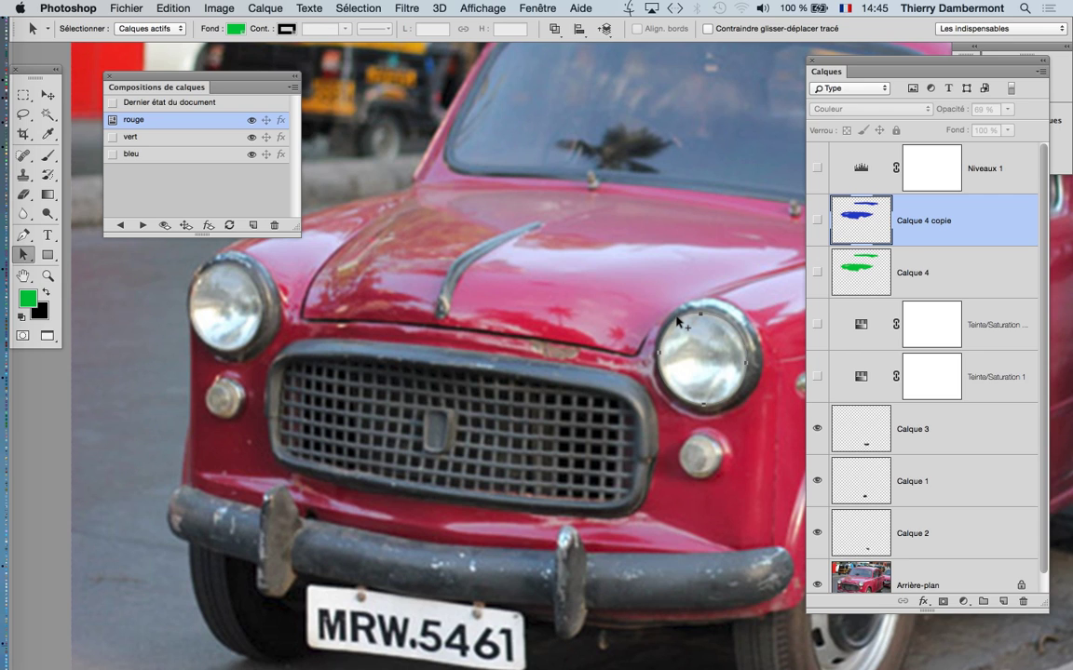
mouse_move(679, 322)
left_mouse_down()
mouse_move(211, 337)
mouse_move(224, 276)
left_mouse_up()
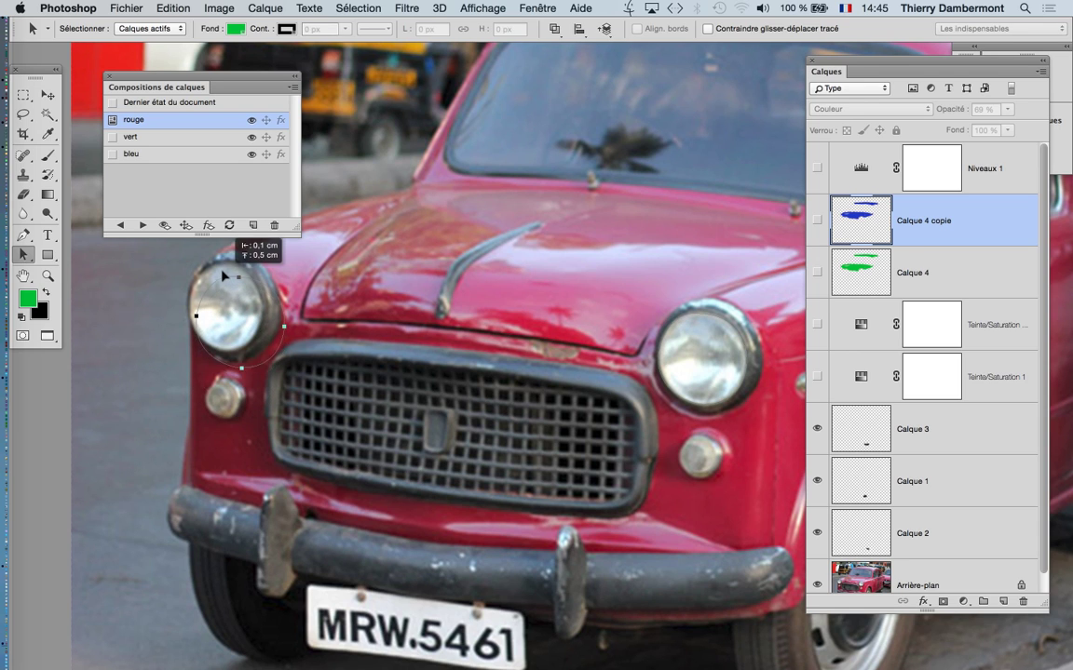
scroll(225, 275, "up", 1)
scroll(224, 276, "up", 1)
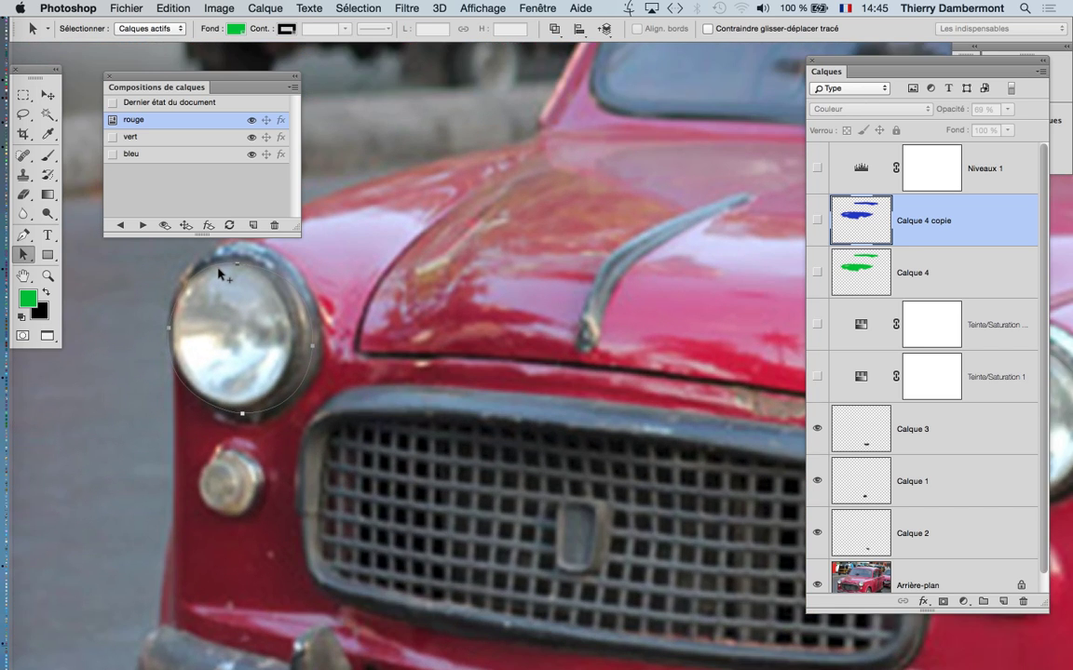
scroll(219, 275, "up", 1)
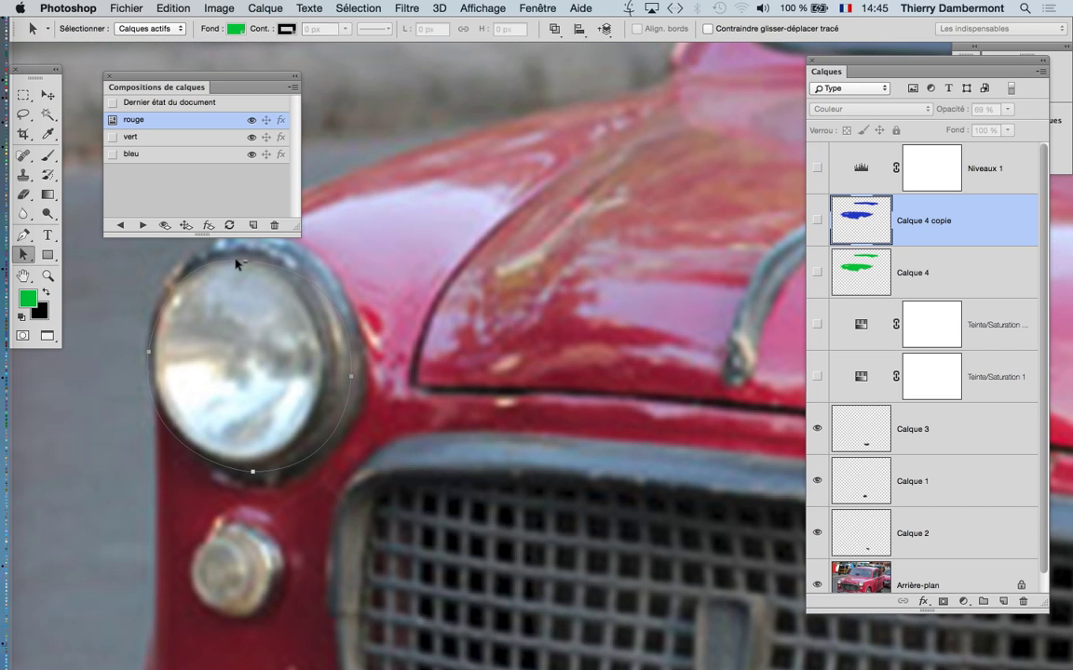
left_click_drag(234, 265, 243, 258)
Reshape the path's right, bottom and left anchors and handles to fit the rim.
mouse_move(23, 254)
left_mouse_down()
mouse_move(45, 249)
mouse_move(55, 264)
left_mouse_up()
left_click(360, 375)
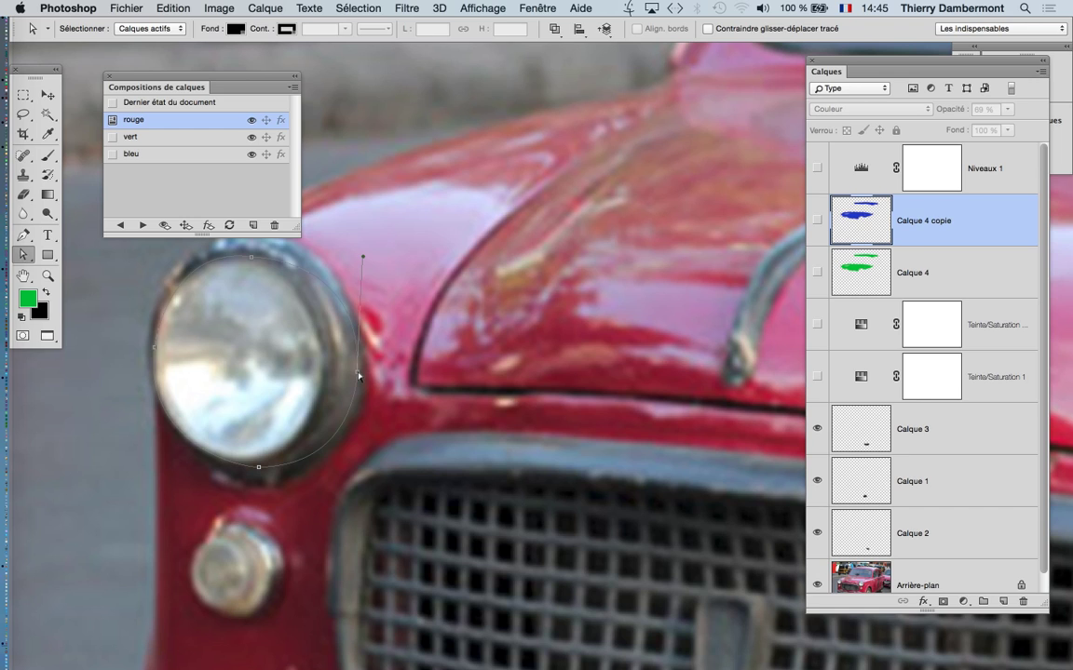
left_click_drag(359, 376, 322, 378)
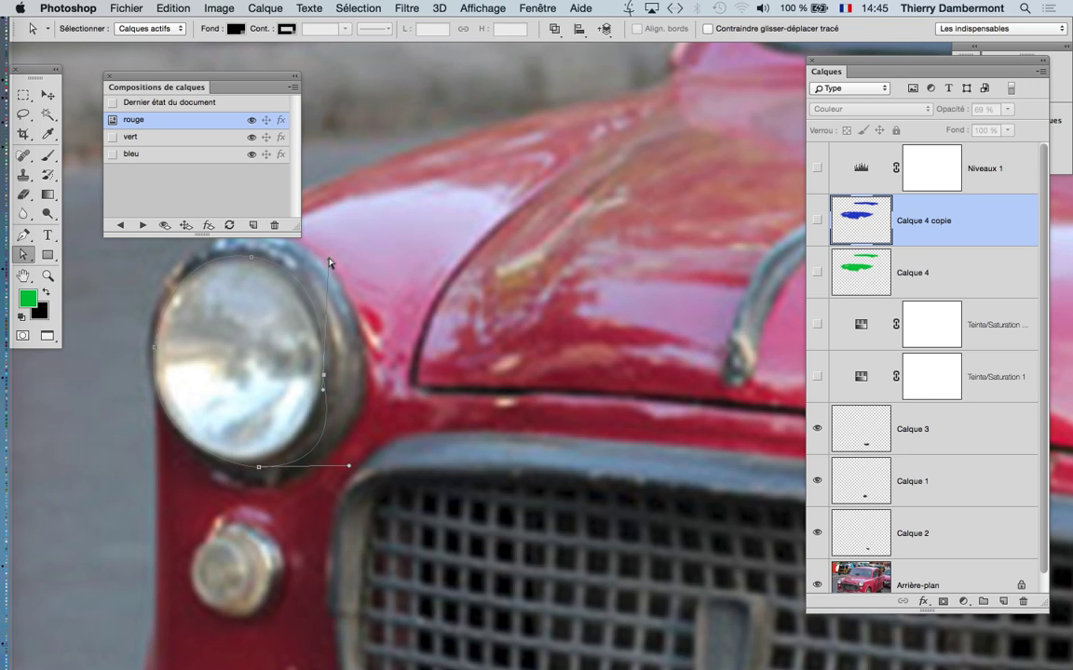
left_click_drag(329, 263, 322, 276)
left_click_drag(259, 468, 236, 459)
left_click_drag(326, 459, 308, 459)
left_click_drag(145, 449, 151, 442)
Deselect the path and make the Niveaux 1 levels layer visible.
left_click(322, 296)
scroll(329, 343, "down", 2)
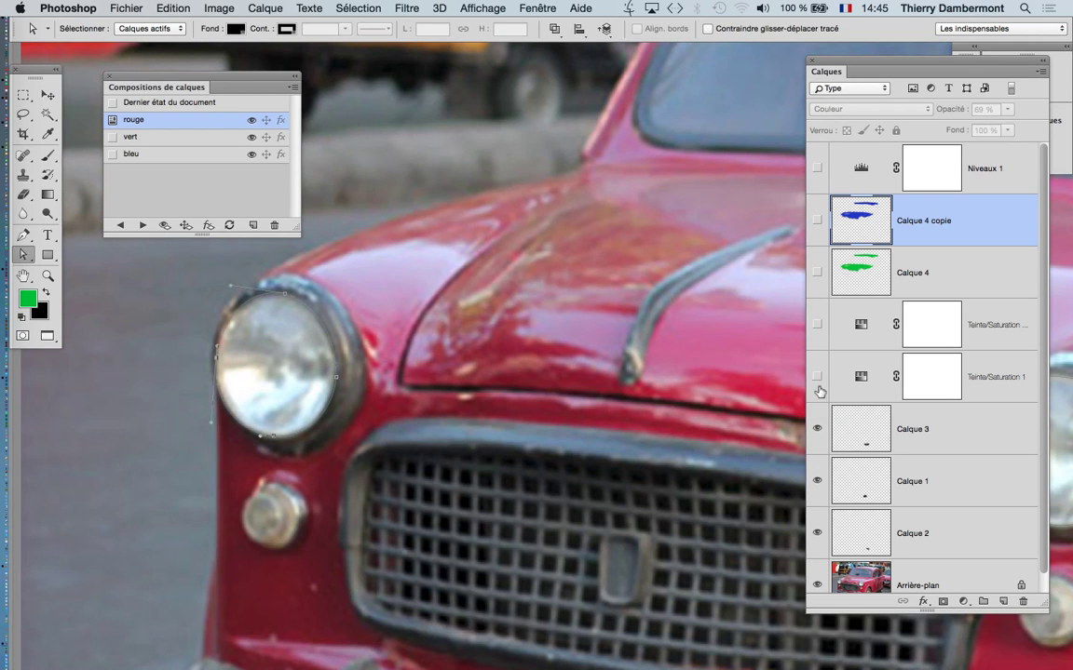
left_click(818, 168)
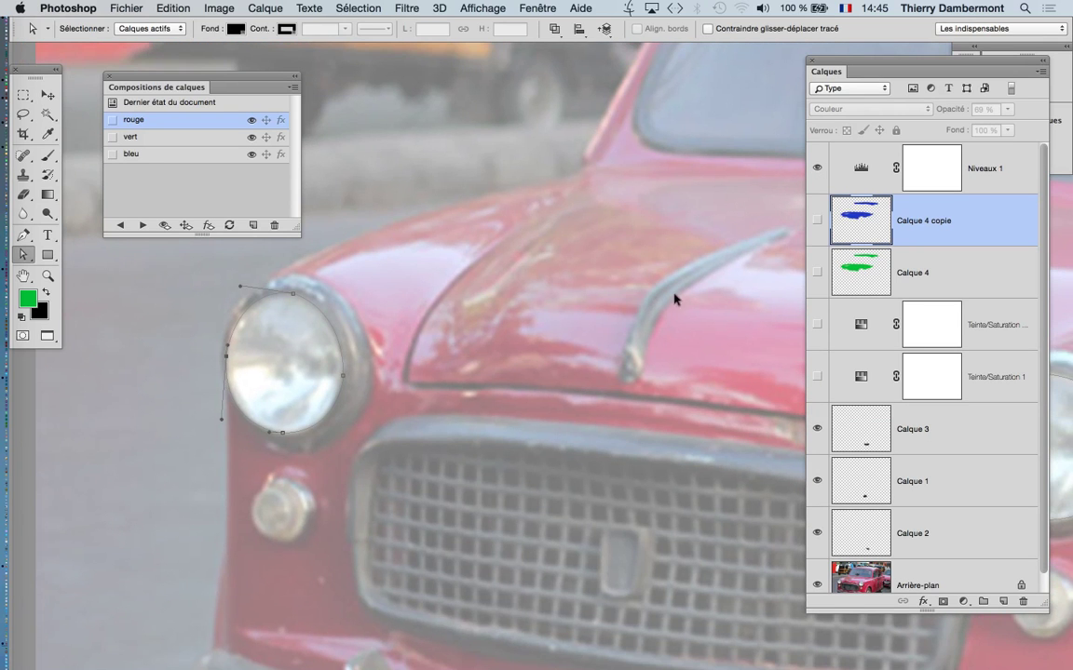
left_click(534, 8)
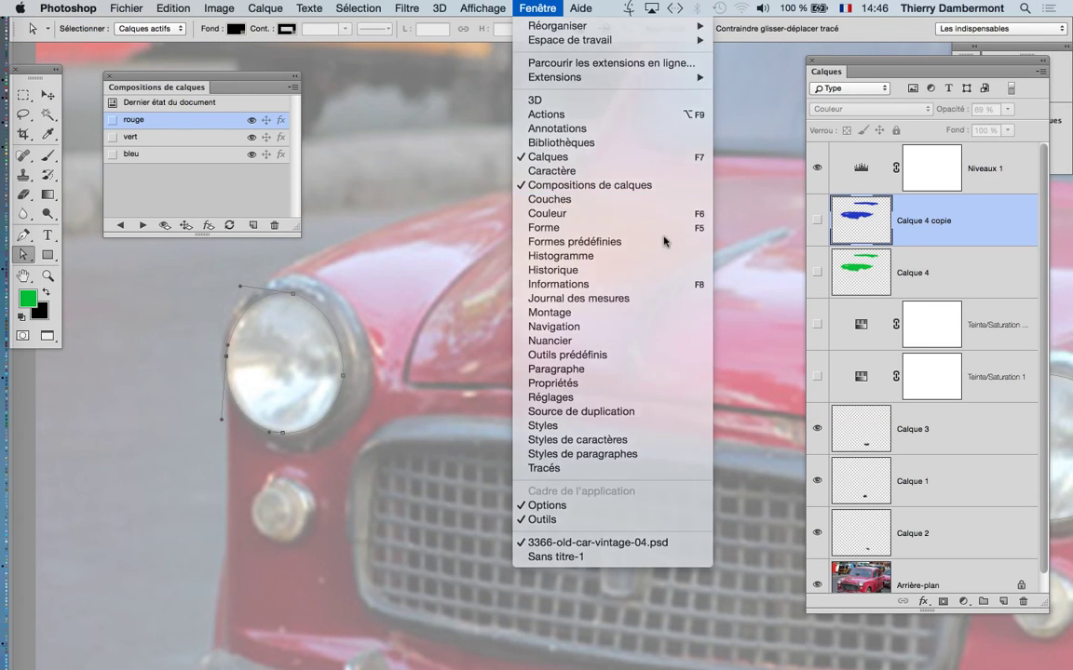
Hide the Vert channel in the Couches panel and centre the car in view.
left_click(545, 200)
left_click(892, 338)
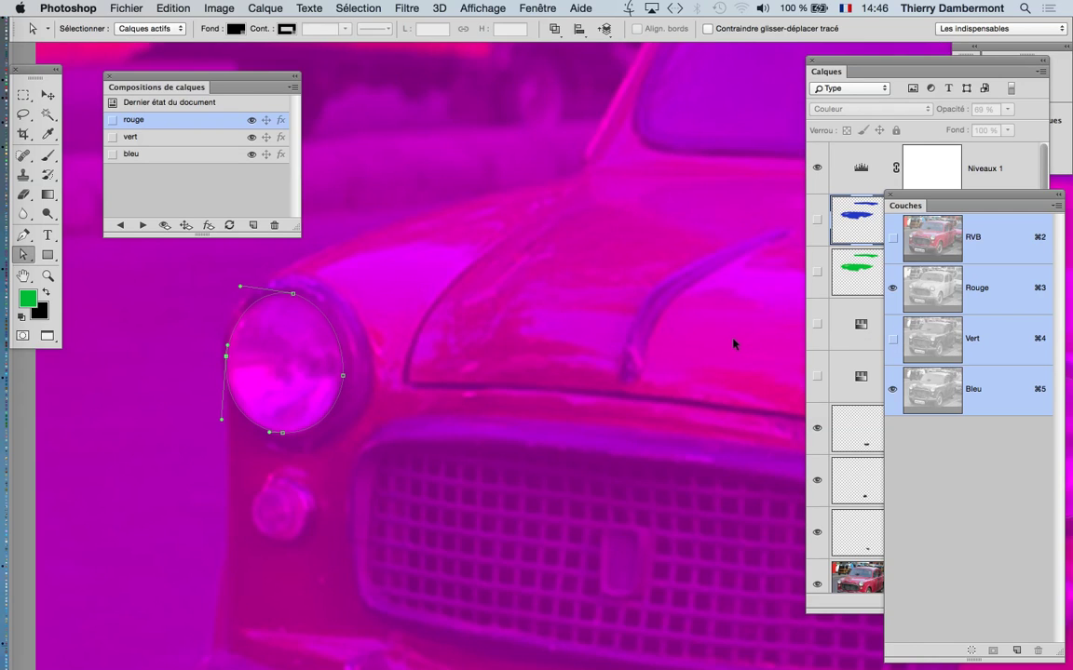
scroll(731, 343, "down", 3)
left_click_drag(553, 405, 213, 402)
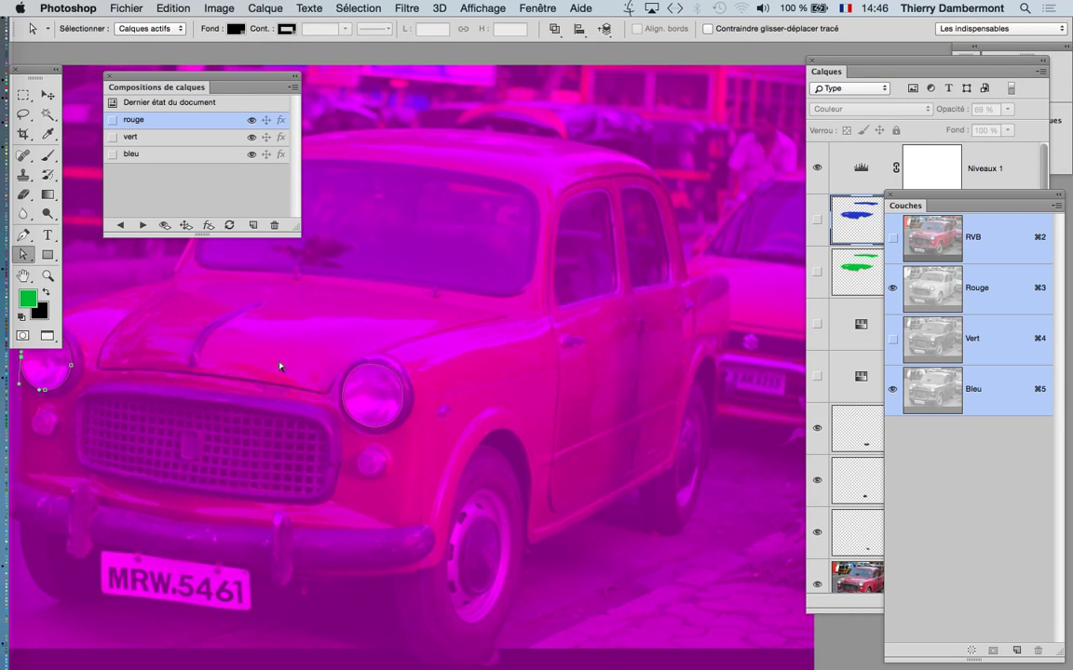
left_click_drag(419, 327, 578, 299)
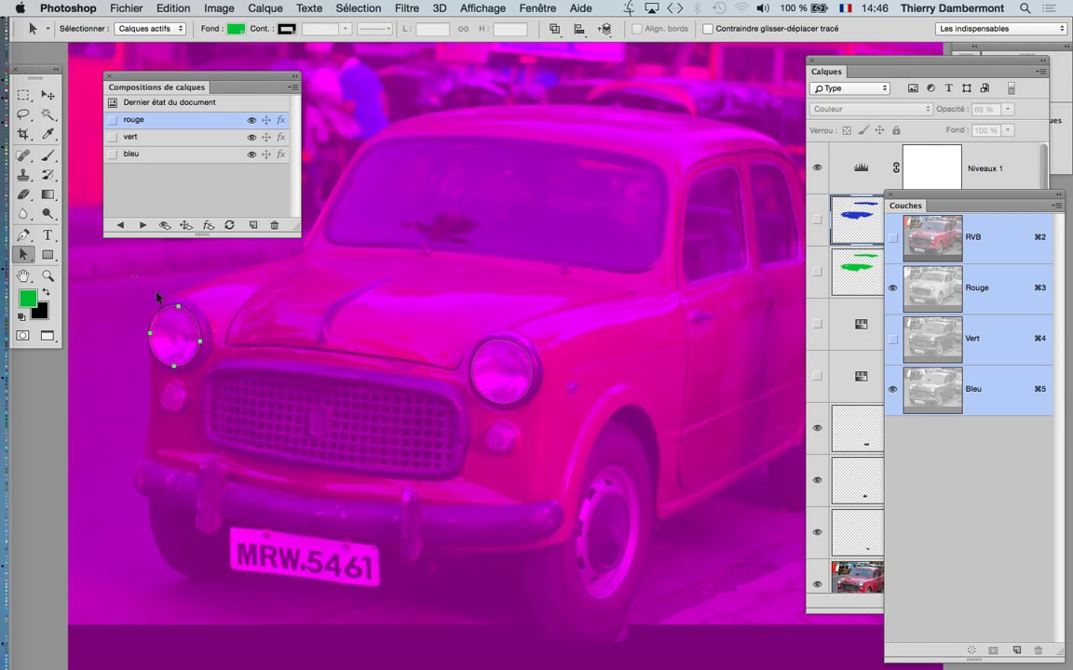
Select both headlight outlines and save the work path as Tracé 4 in the Tracés panel.
left_click_drag(117, 247, 486, 440)
left_click(538, 8)
left_click(543, 470)
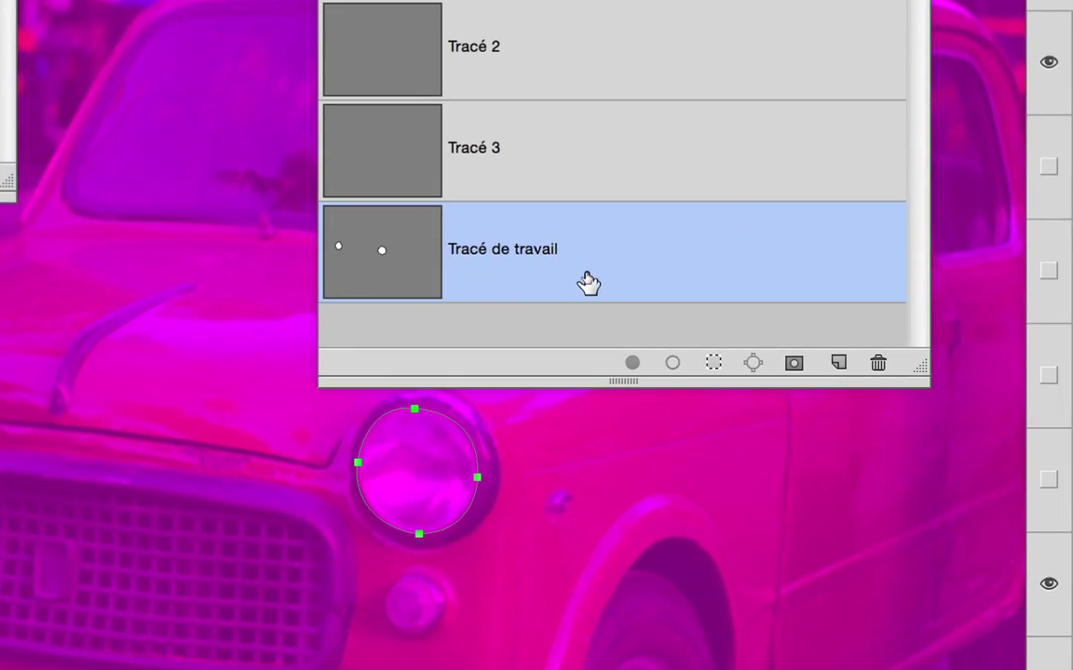
mouse_move(586, 277)
left_mouse_down()
mouse_move(644, 276)
mouse_move(715, 316)
mouse_move(671, 309)
left_mouse_up()
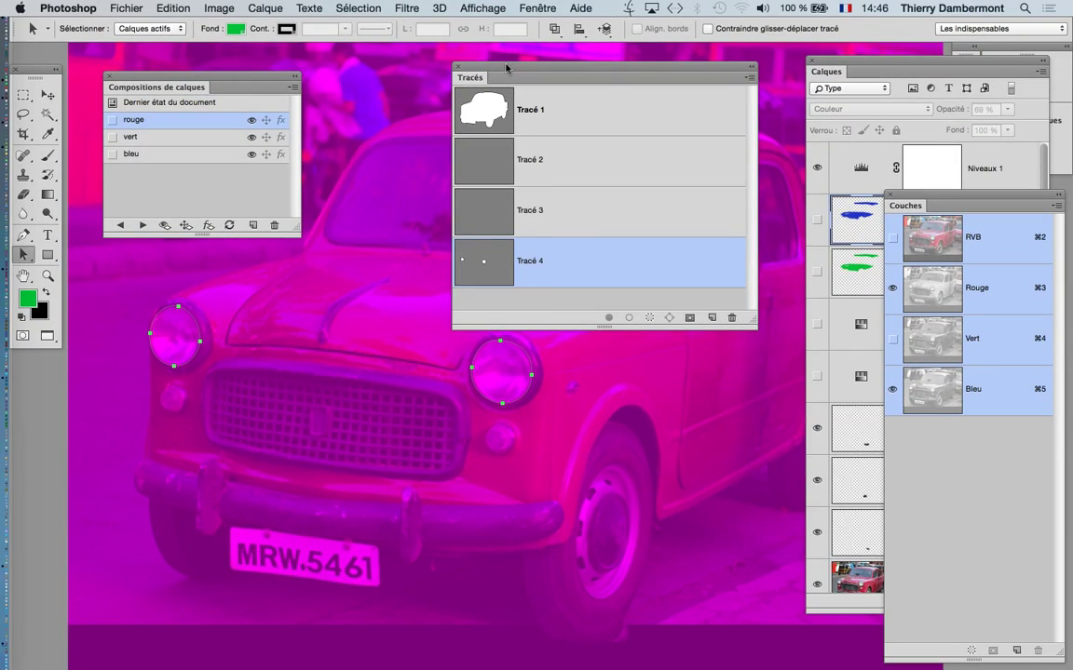
left_click_drag(492, 78, 680, 72)
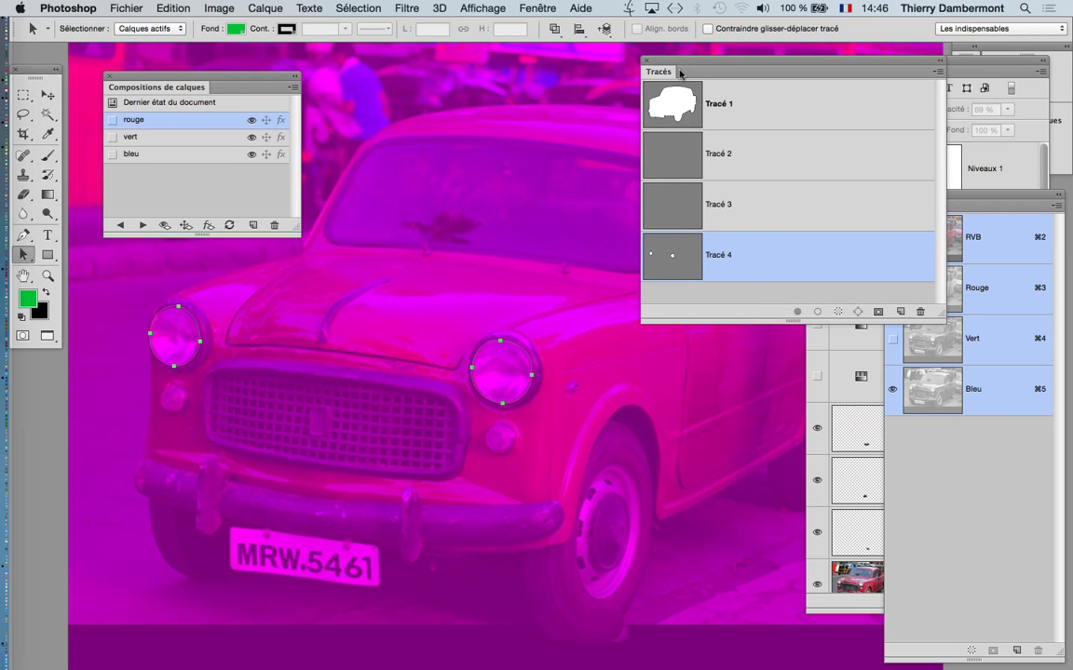